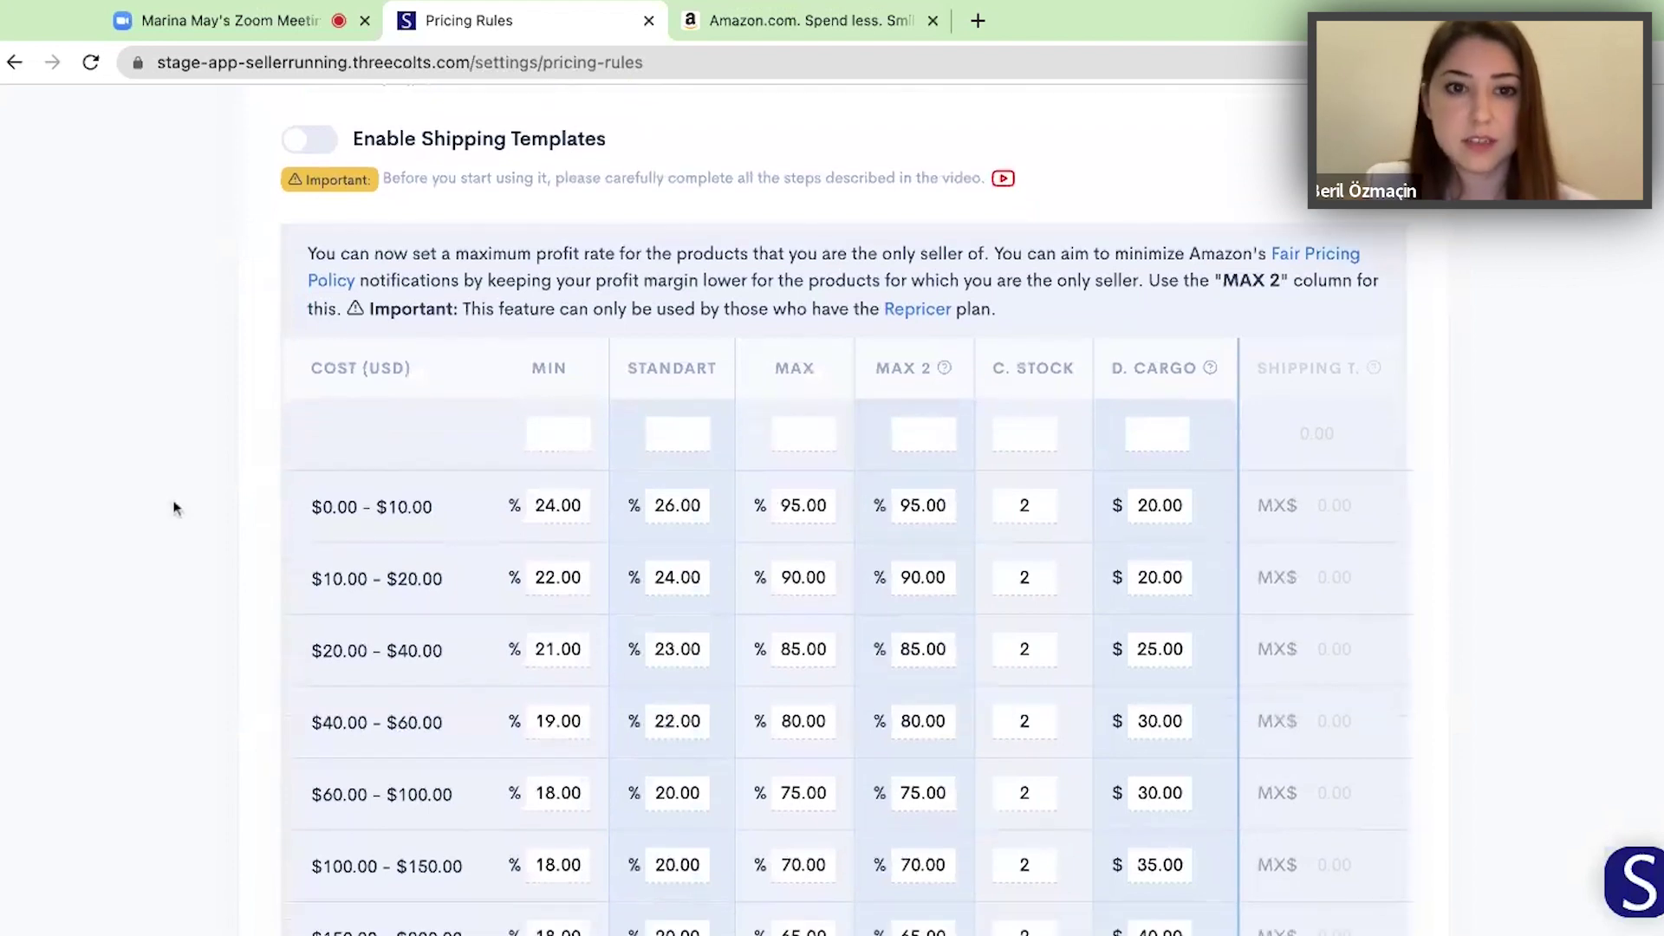
- Examine the profit margin table by cost range and the SellerRunning pricing options on the Pricing Rules page
scroll(408, 546, down, 2)
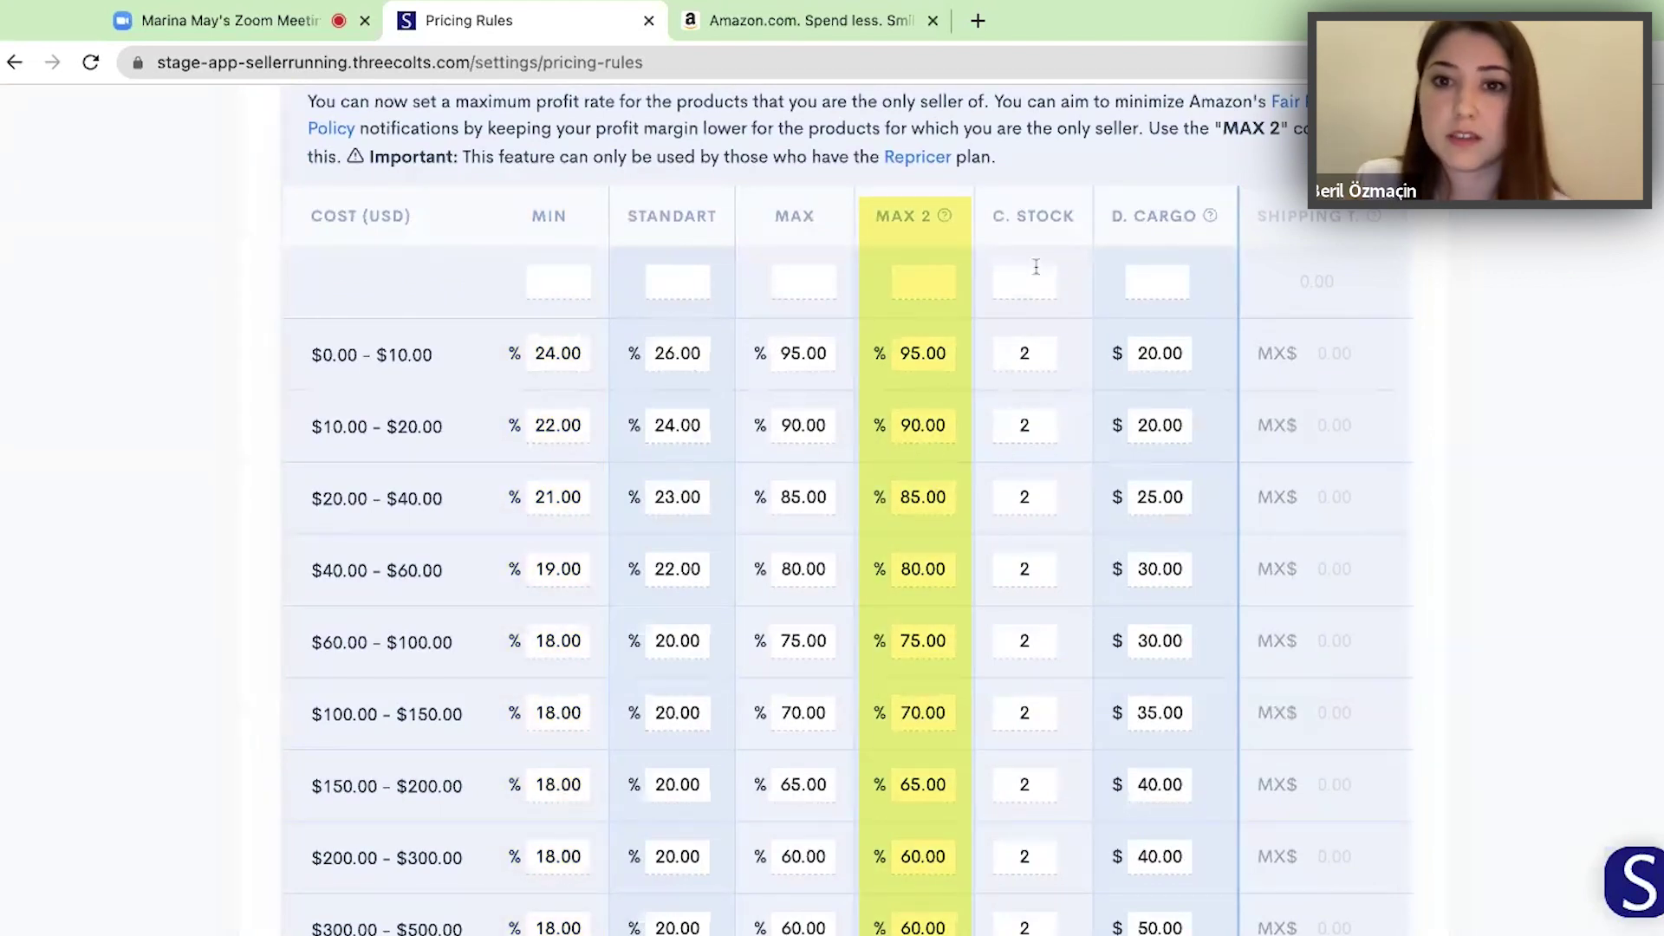
scroll(1040, 269, down, 1)
scroll(1209, 385, down, 10)
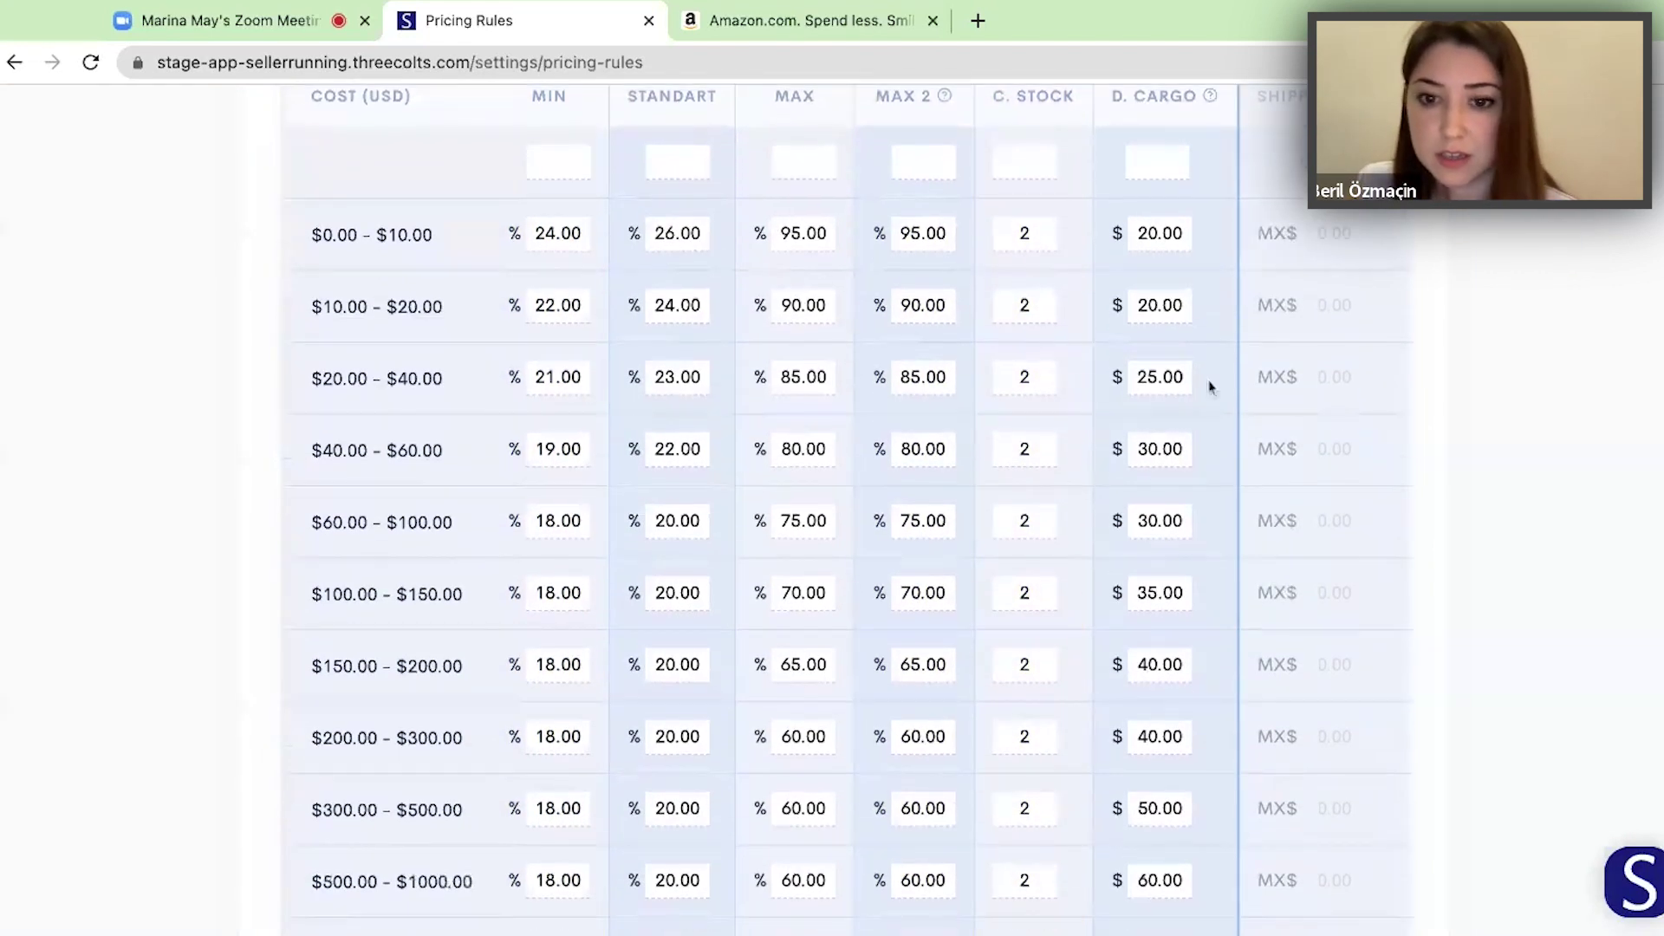
scroll(1209, 385, up, 6)
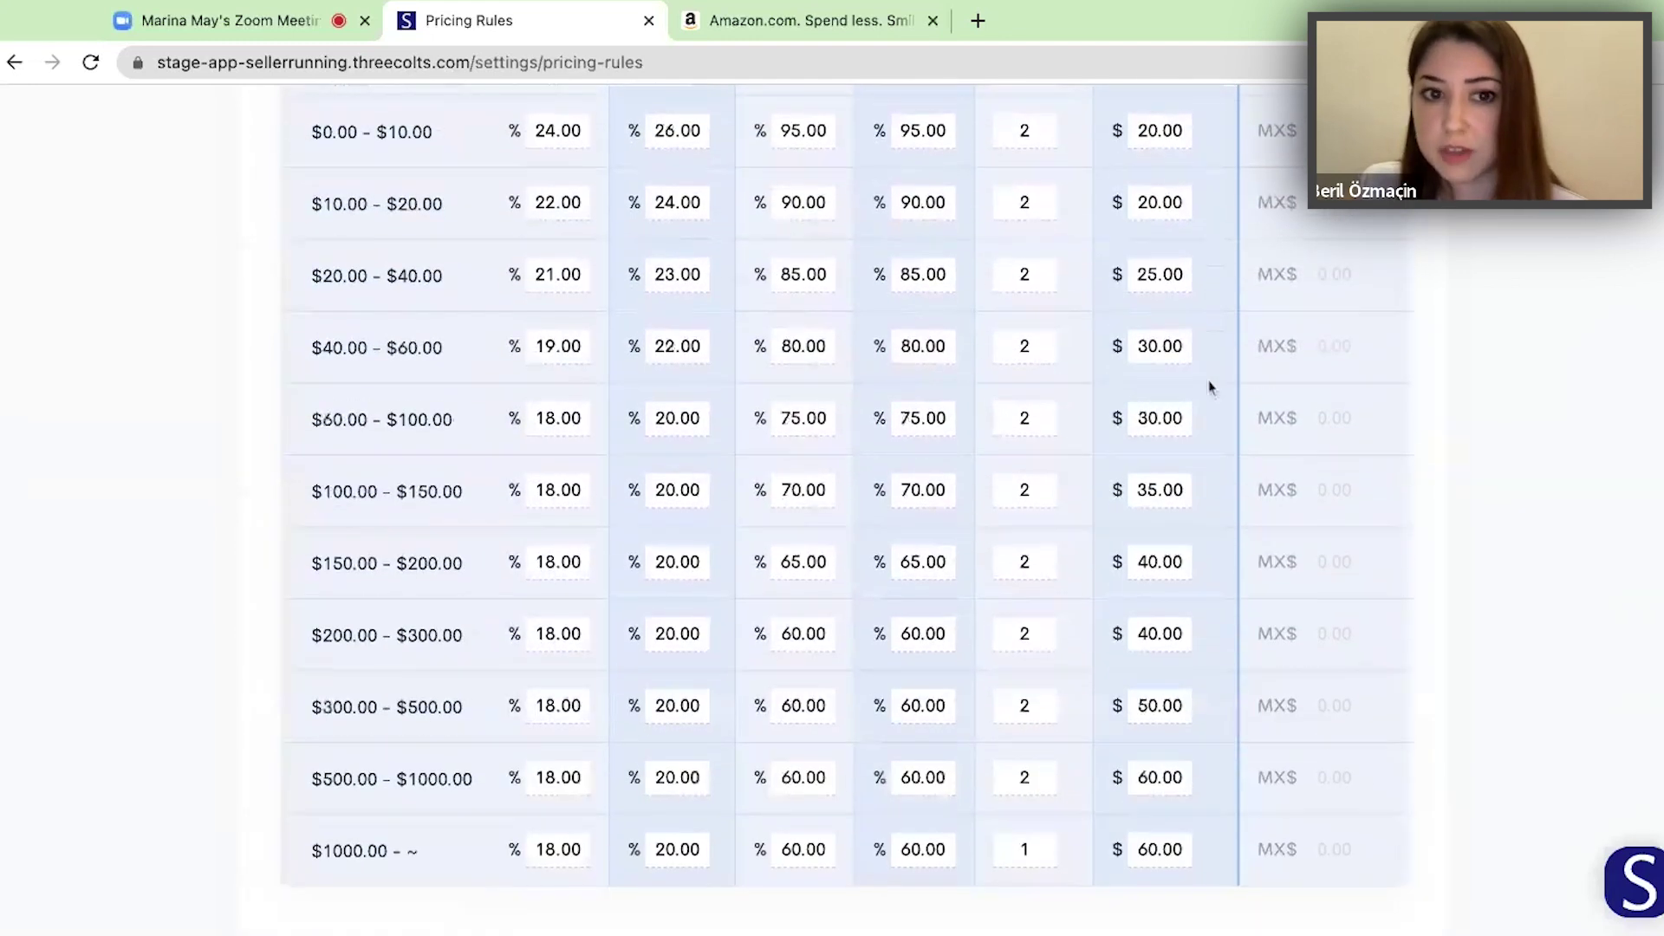
scroll(143, 566, up, 2)
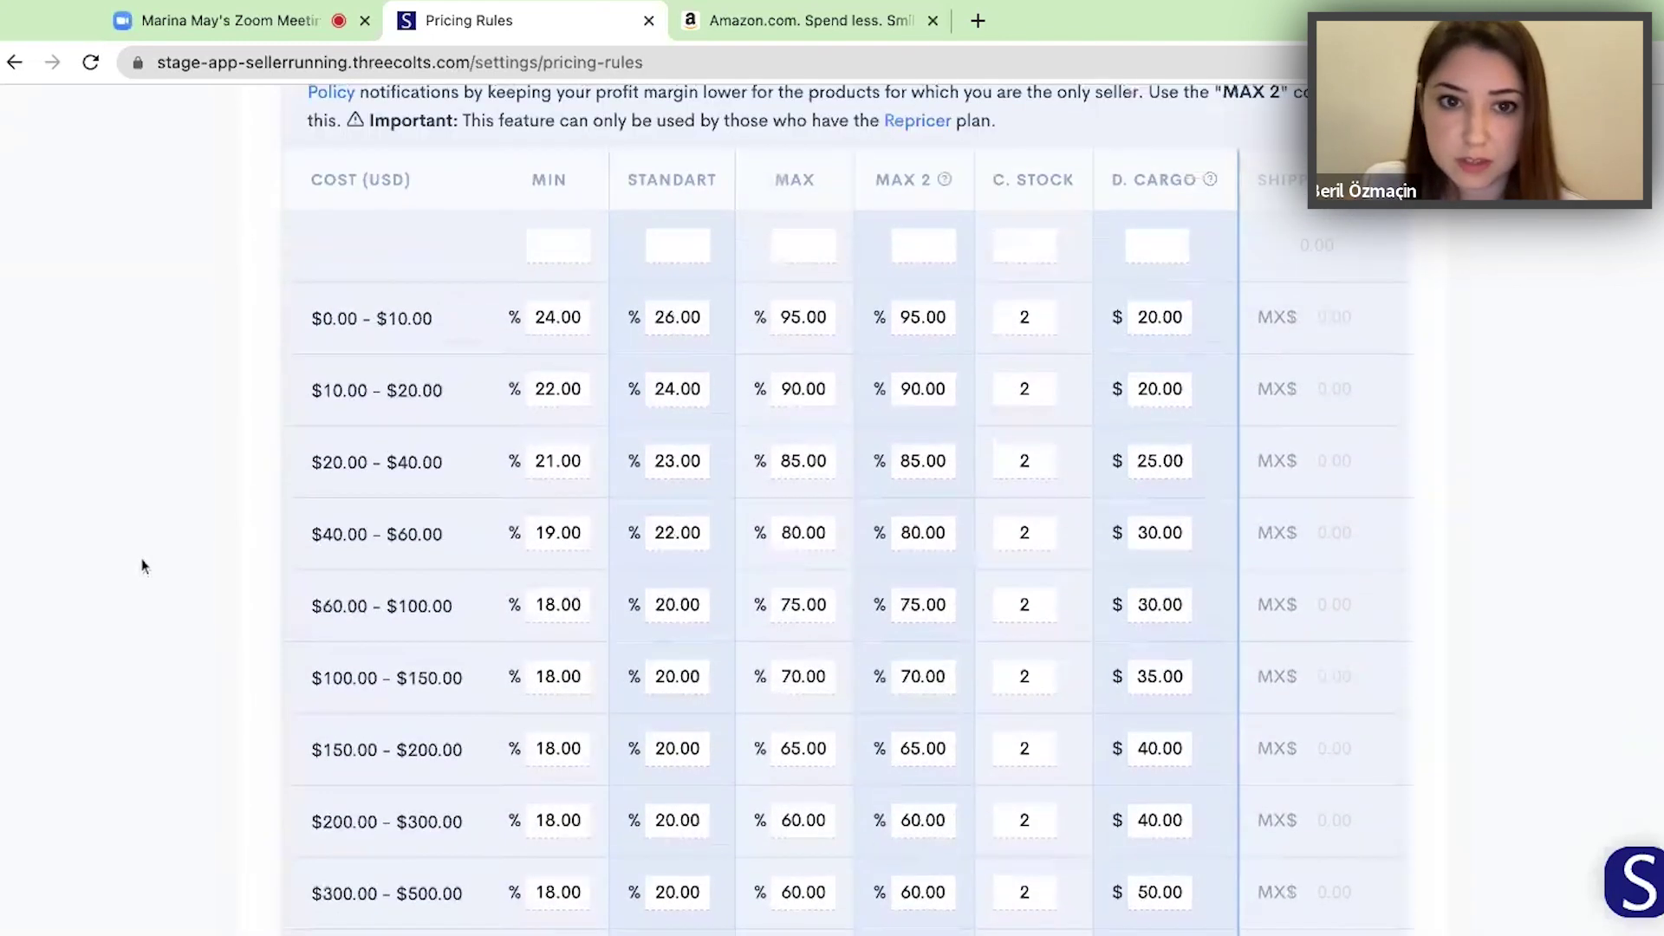
scroll(141, 564, down, 9)
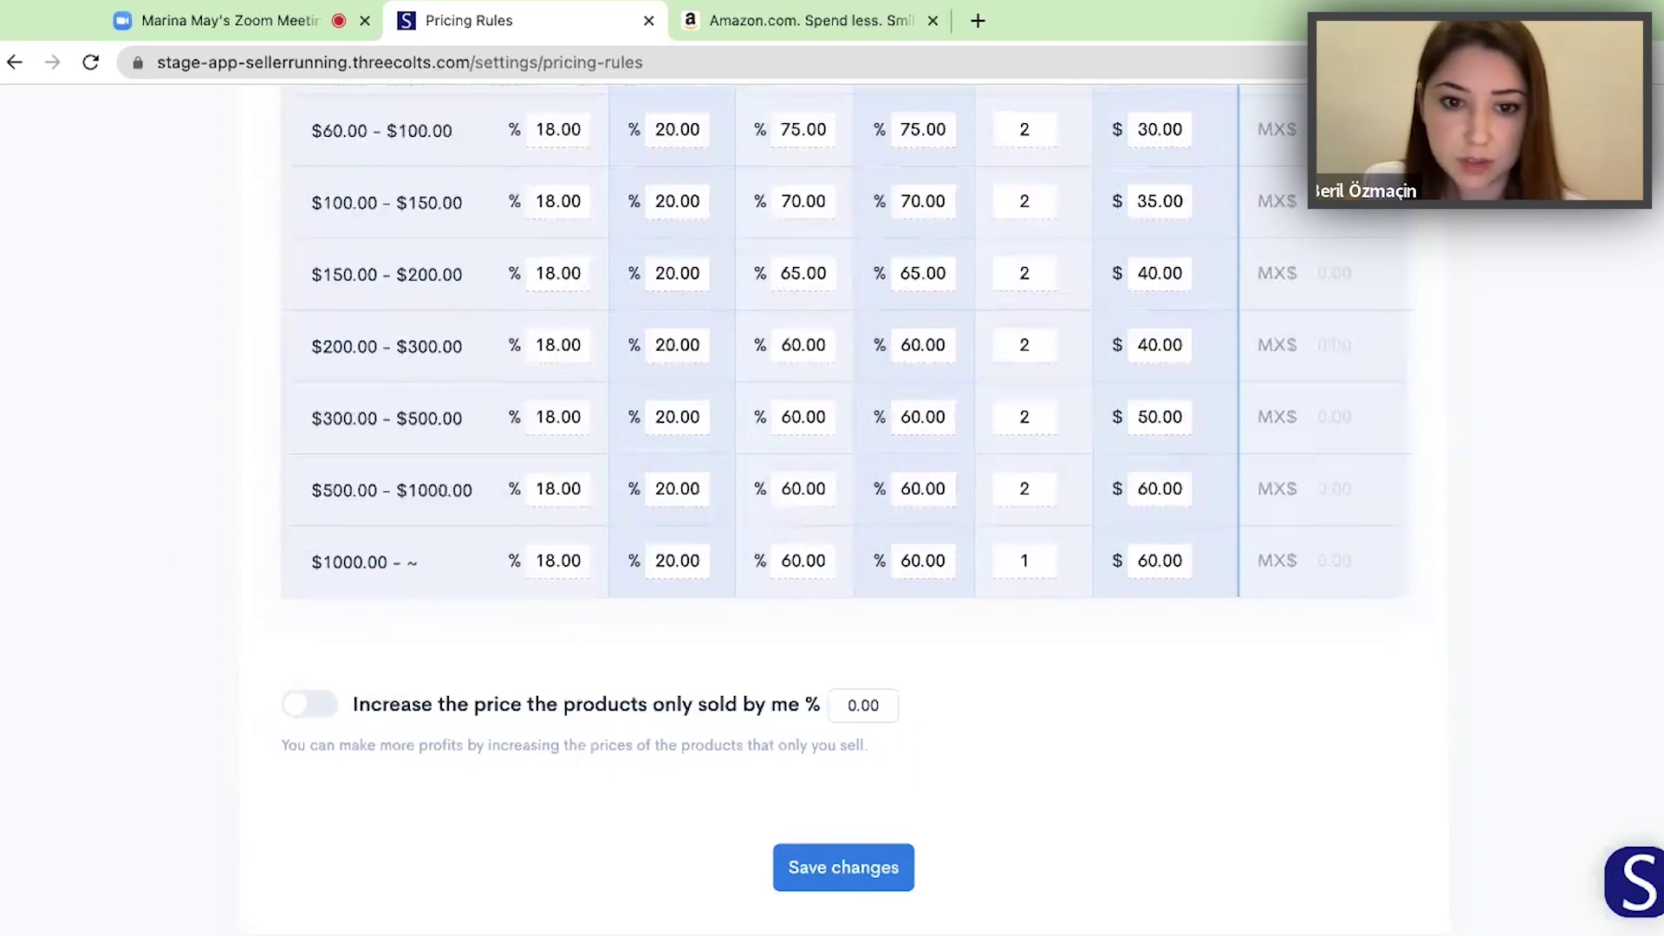
scroll(845, 512, up, 15)
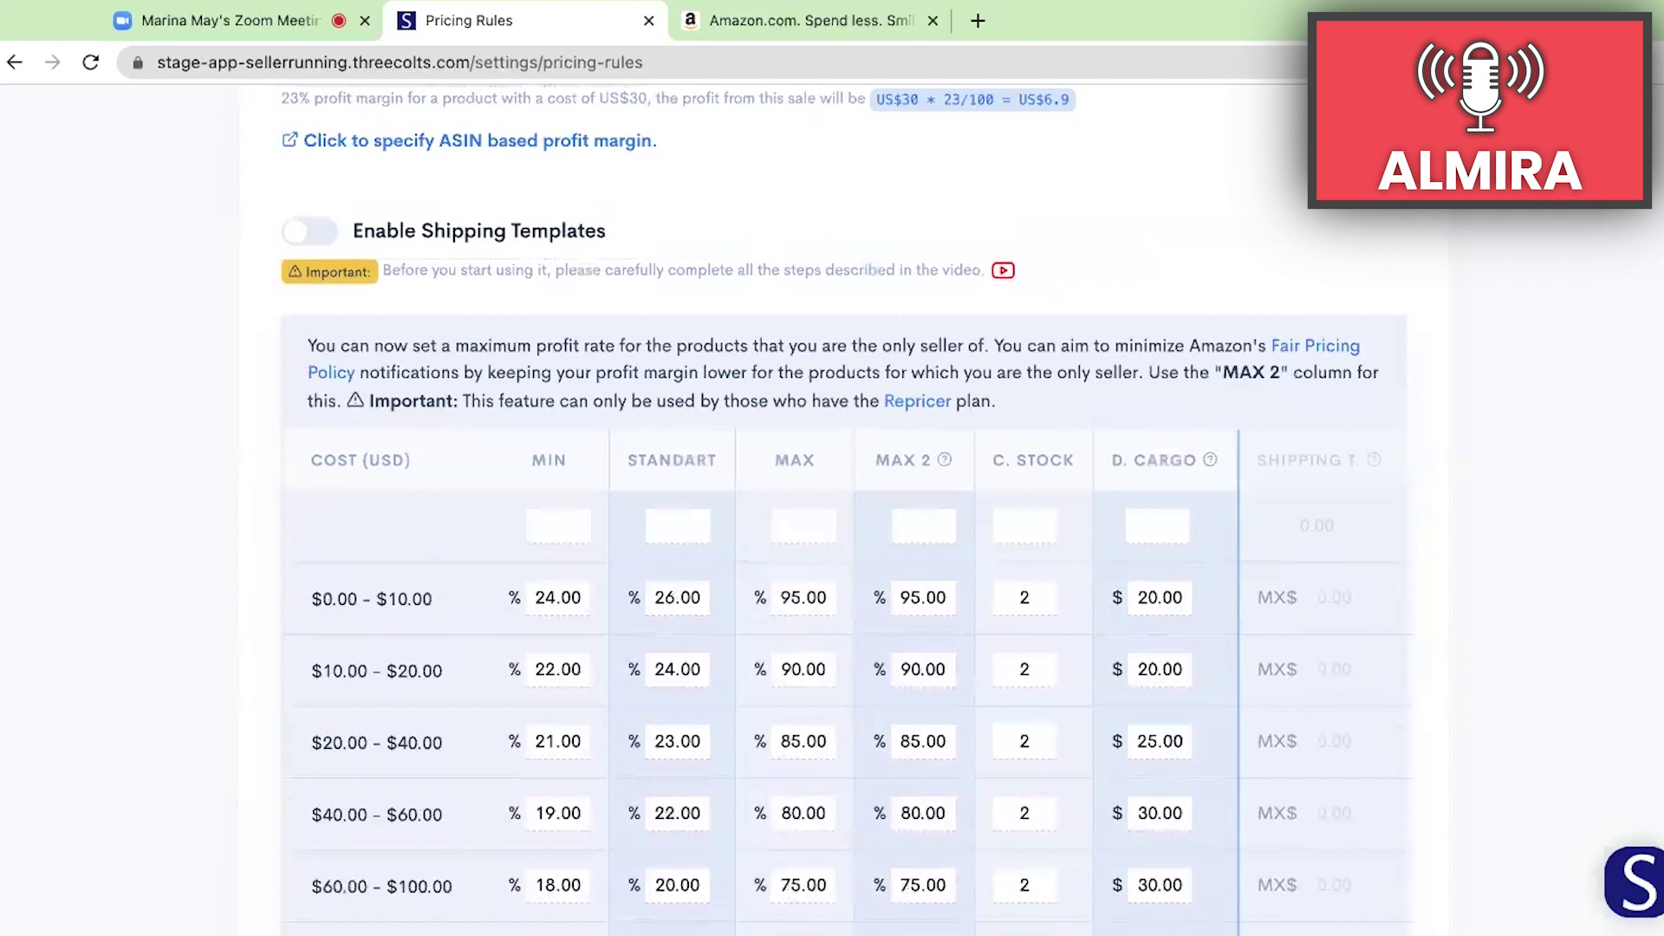
scroll(133, 555, up, 10)
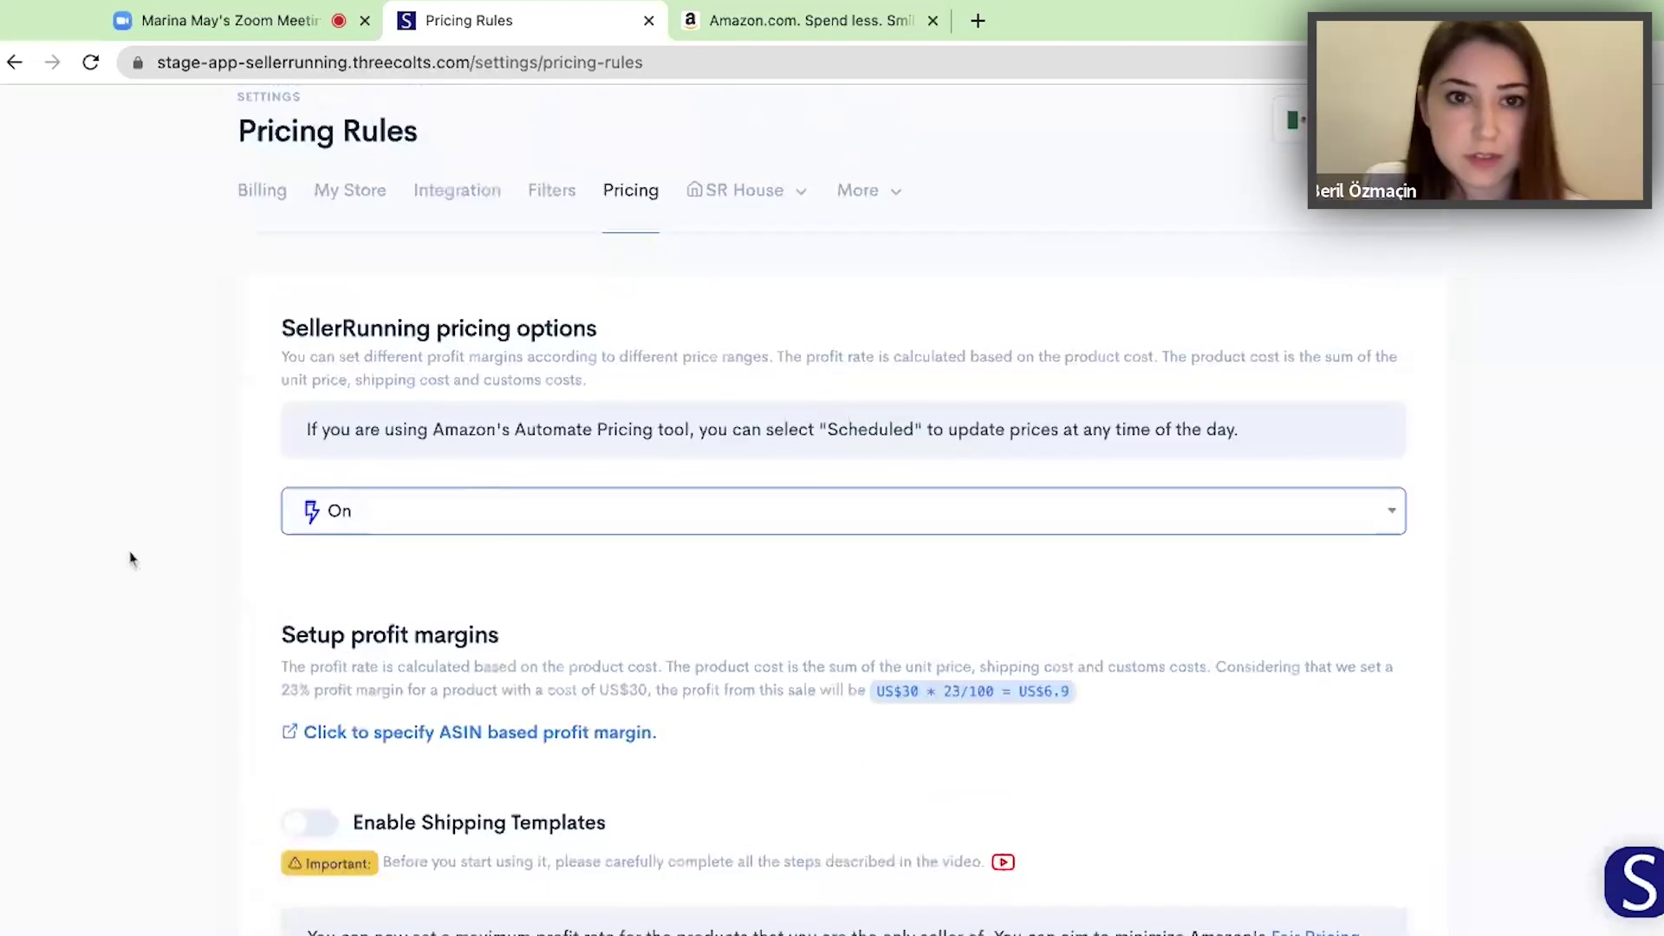
scroll(133, 545, up, 1)
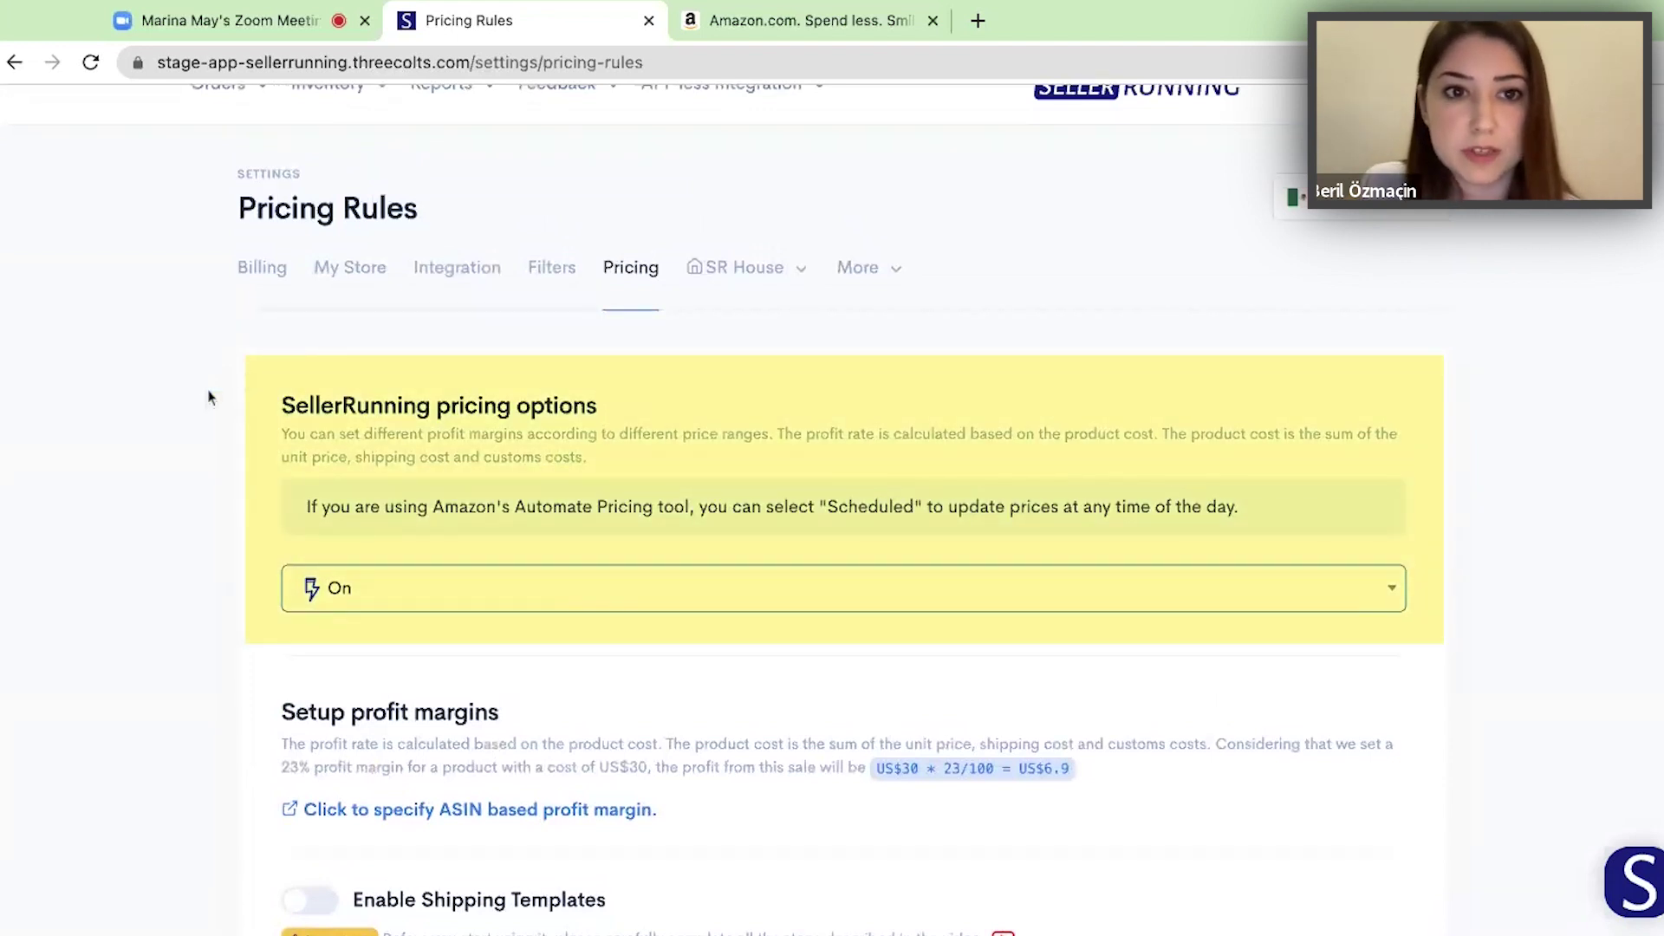
scroll(208, 397, up, 1)
scroll(866, 408, down, 1)
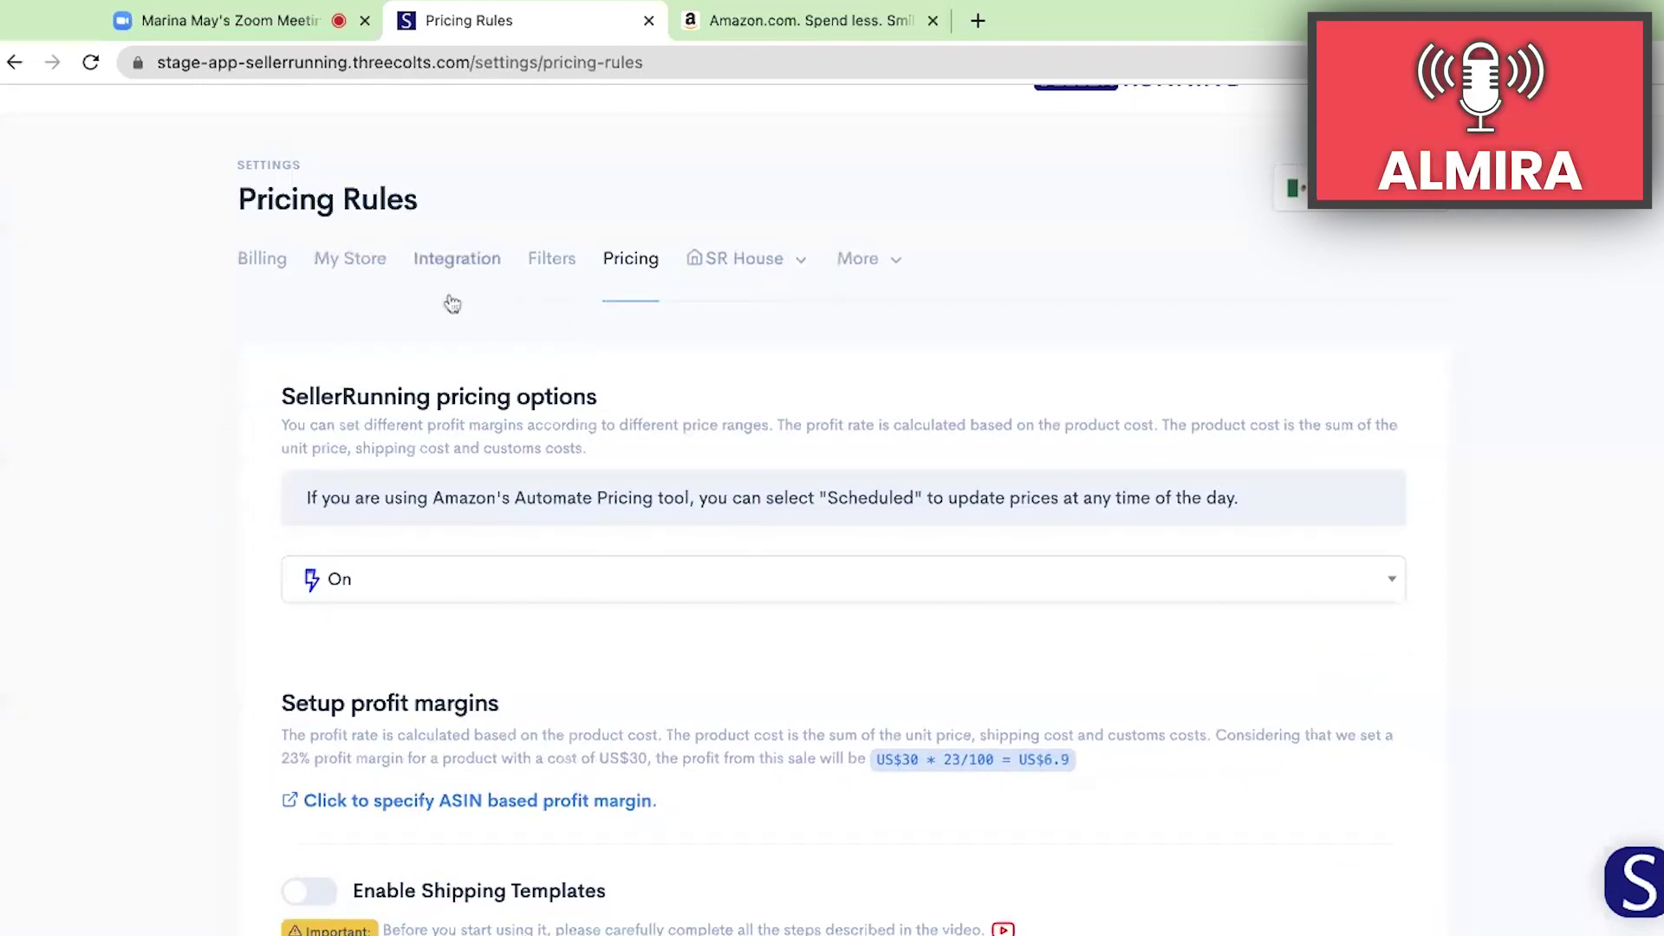
- Open the My Store preferences and, from there, the inventory's Add New Products page
click(365, 279)
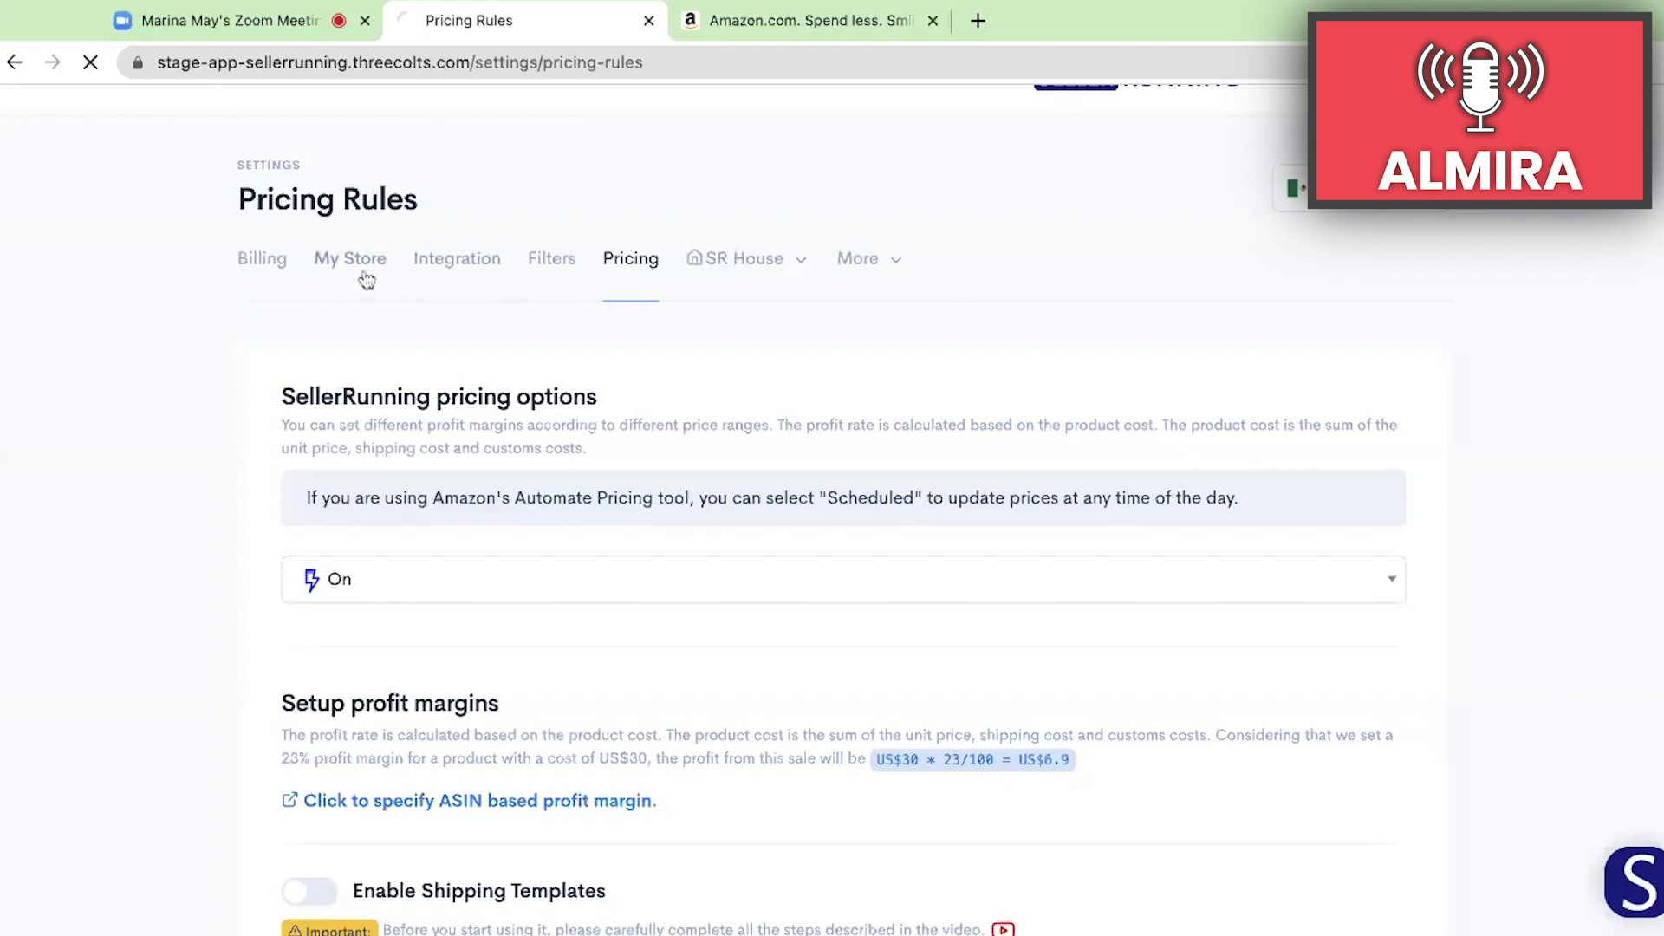
mouse_move(369, 146)
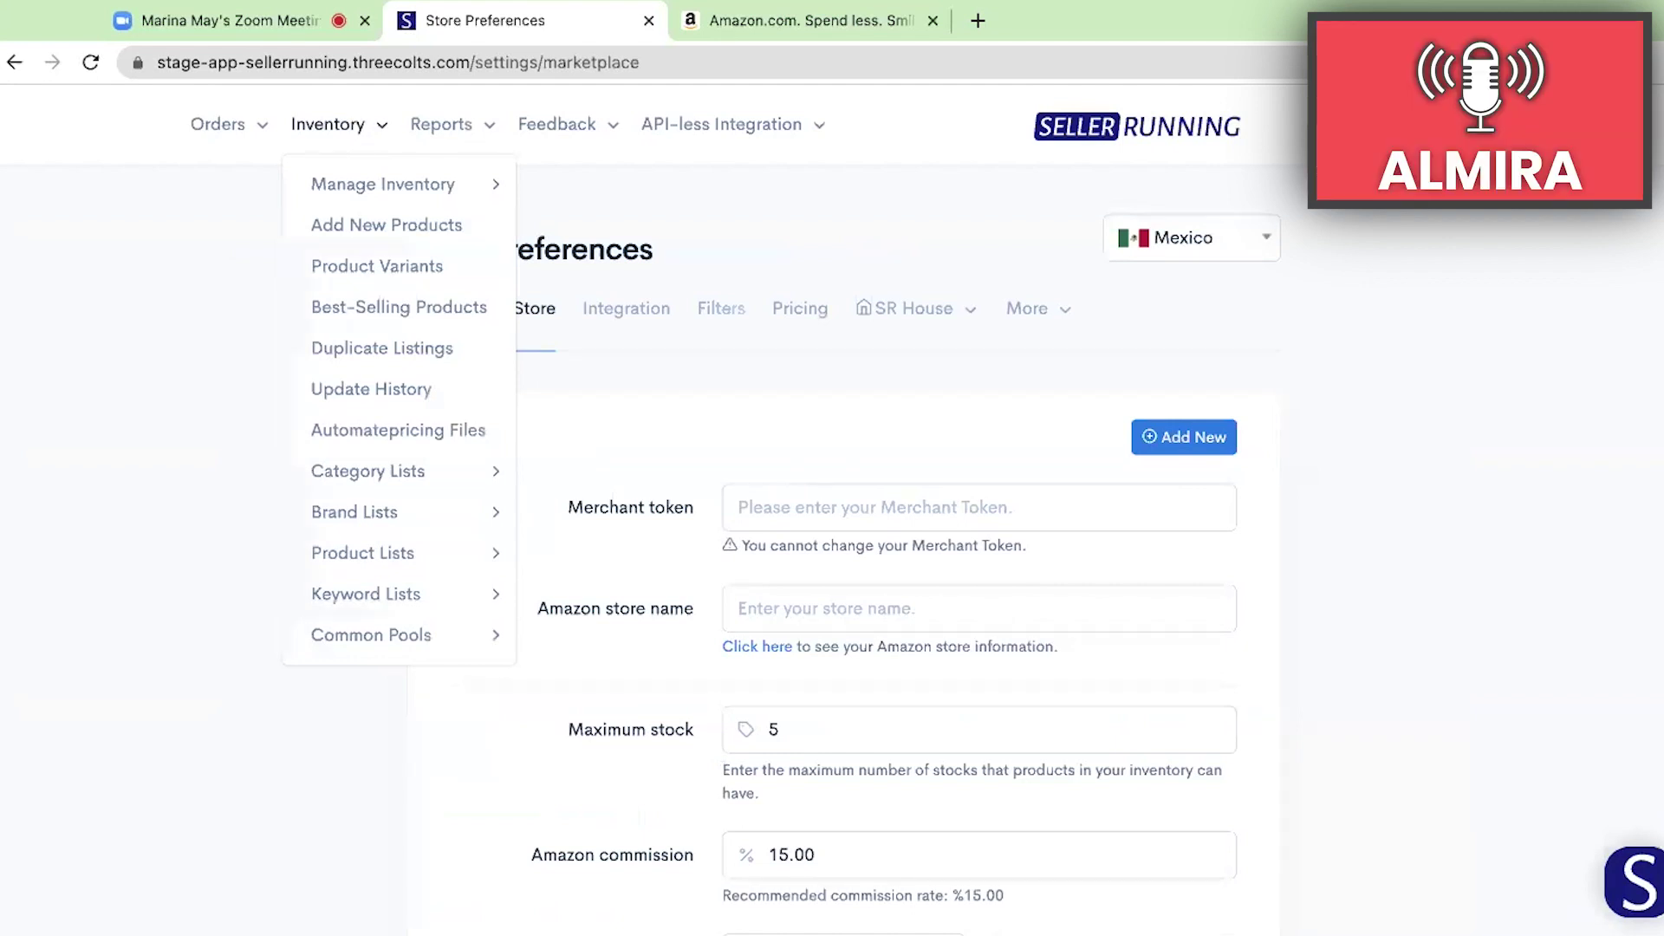
click(402, 225)
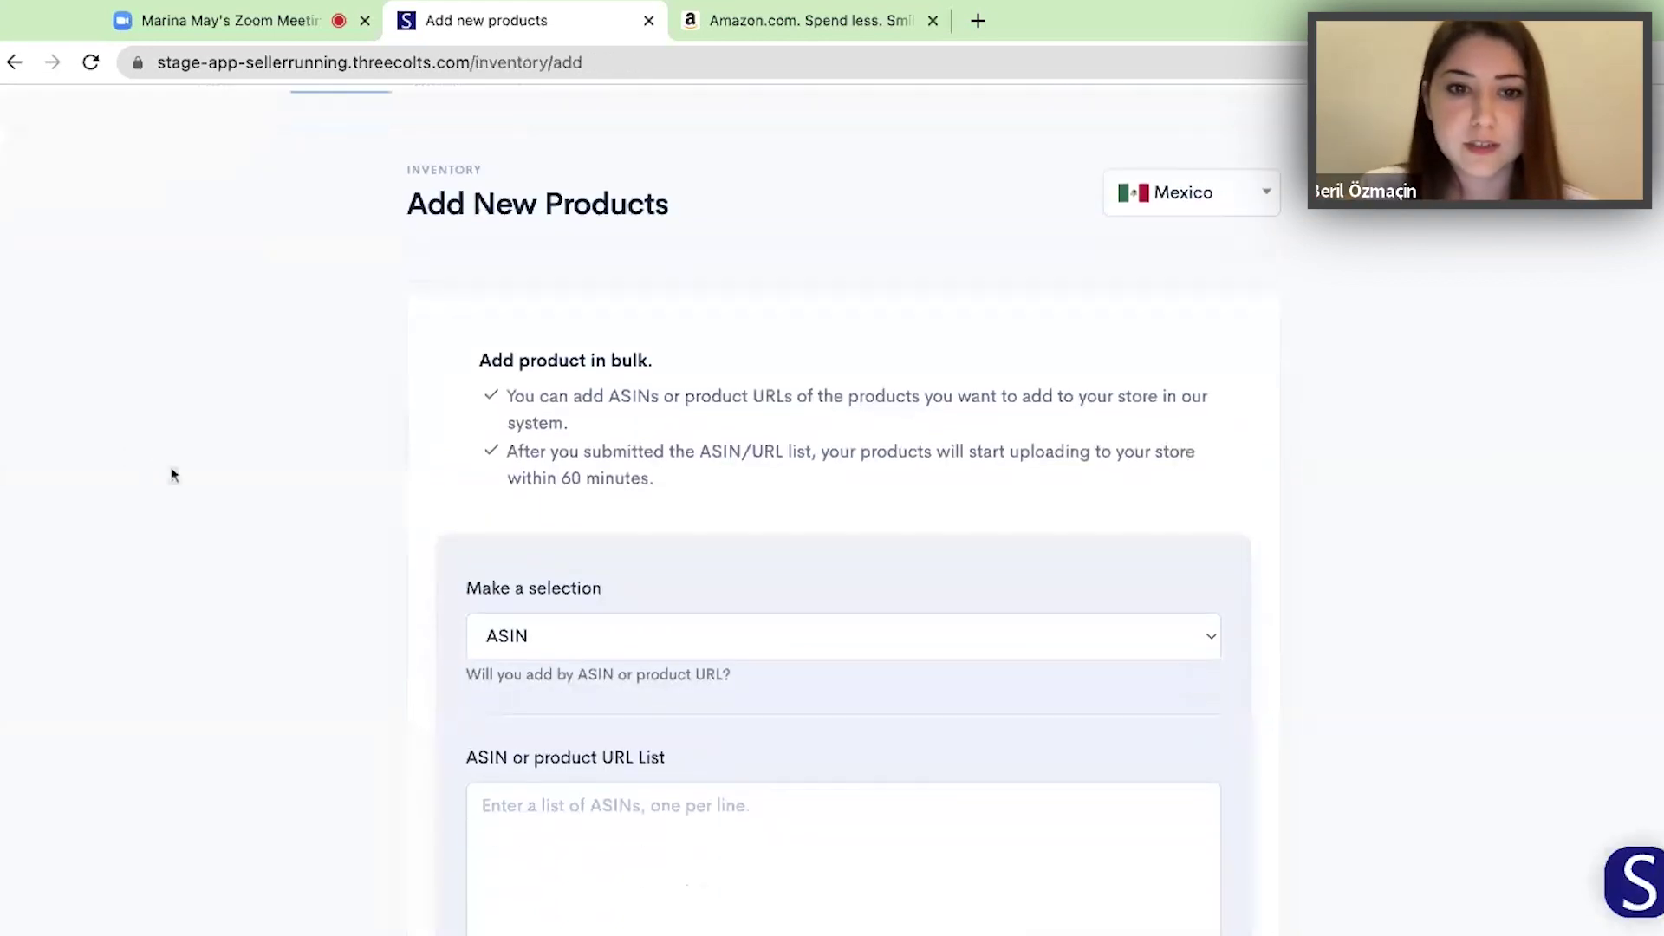
- Review the bulk product form with its ASIN selection, ASIN or product URL list and SKU prefix
scroll(171, 474, down, 2)
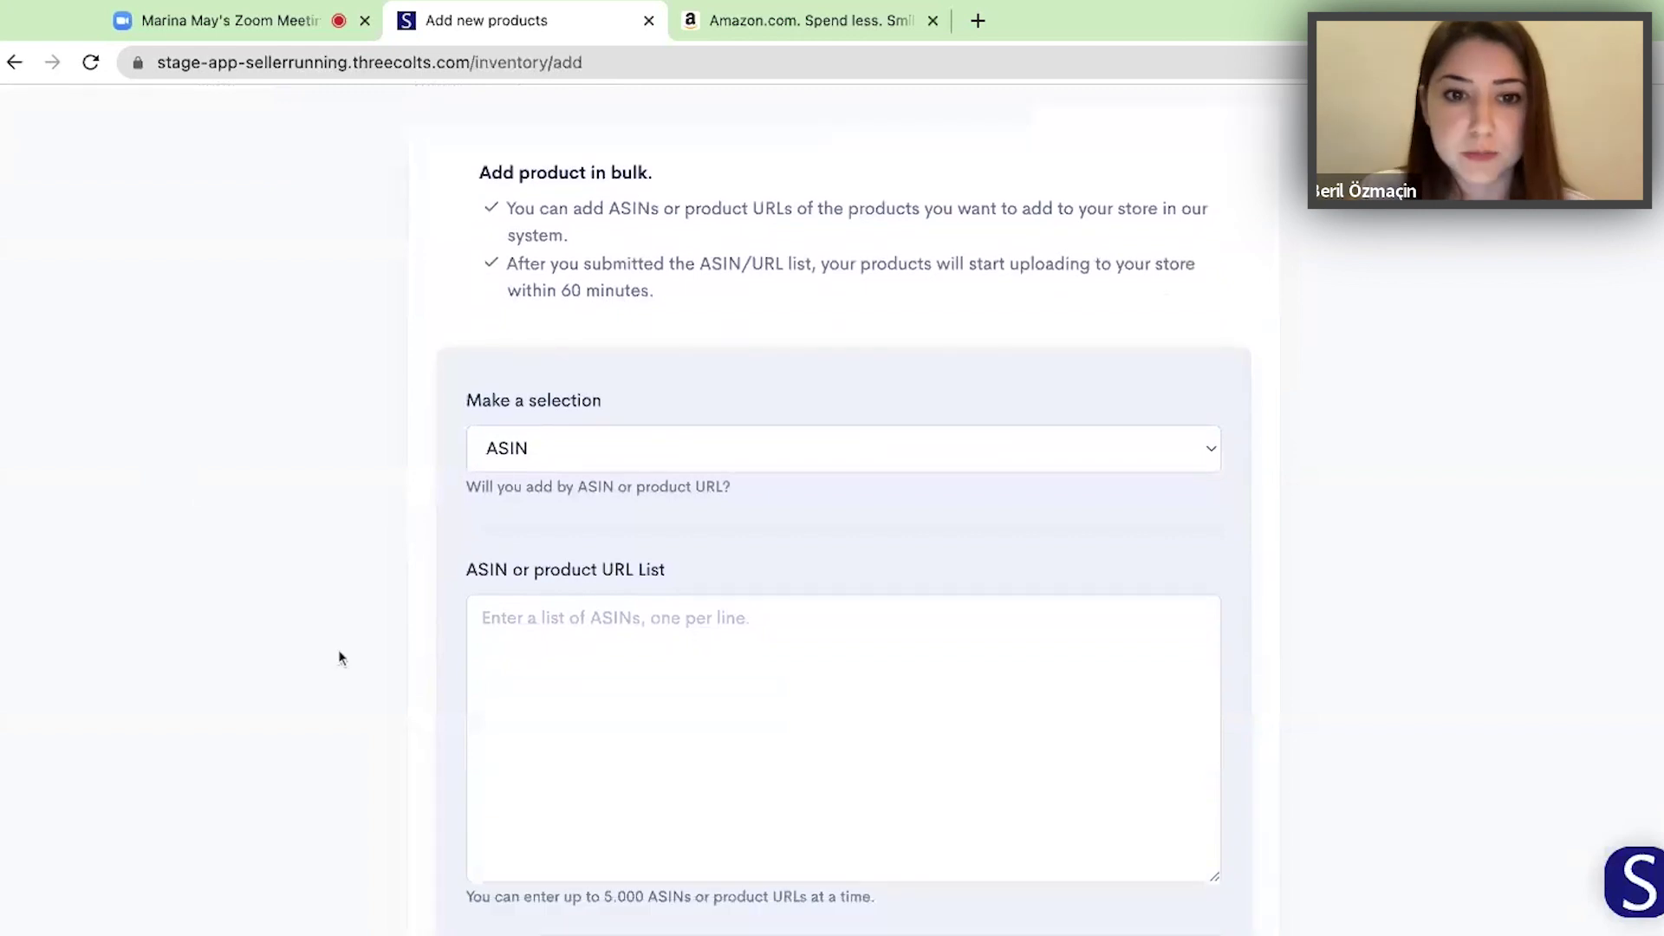
scroll(338, 657, down, 1)
scroll(356, 587, down, 3)
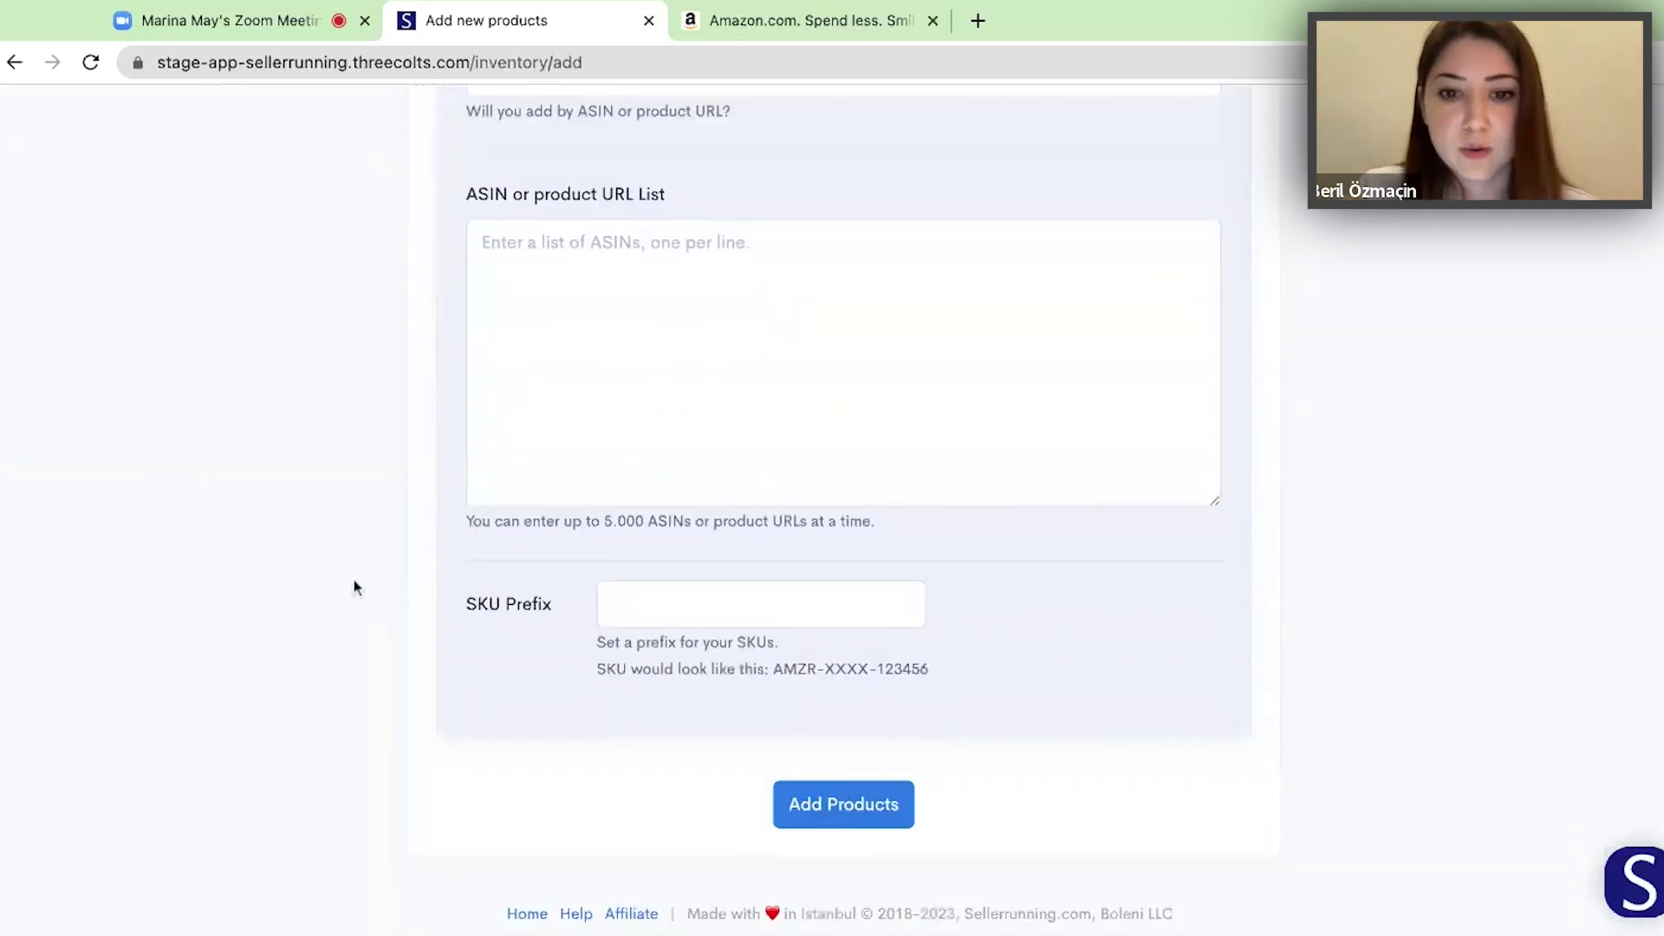
scroll(354, 587, up, 6)
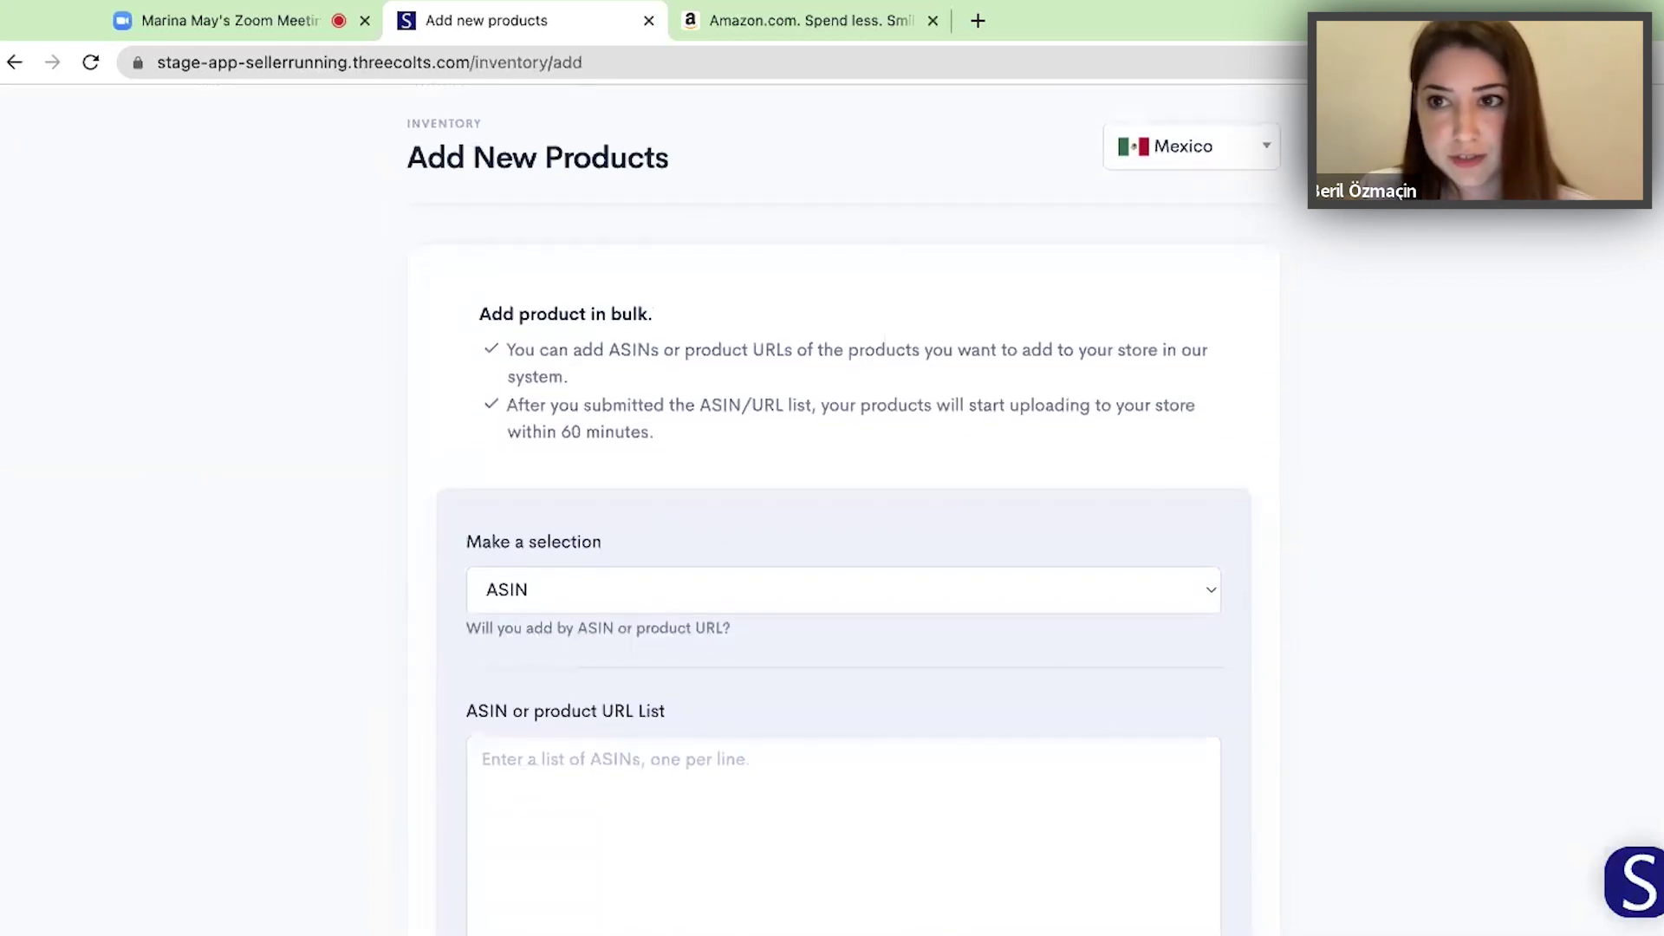
- Switch to Amazon and search for "cable" through the SellerRunning product research extension, with Canada (.CA) as the store
click(797, 26)
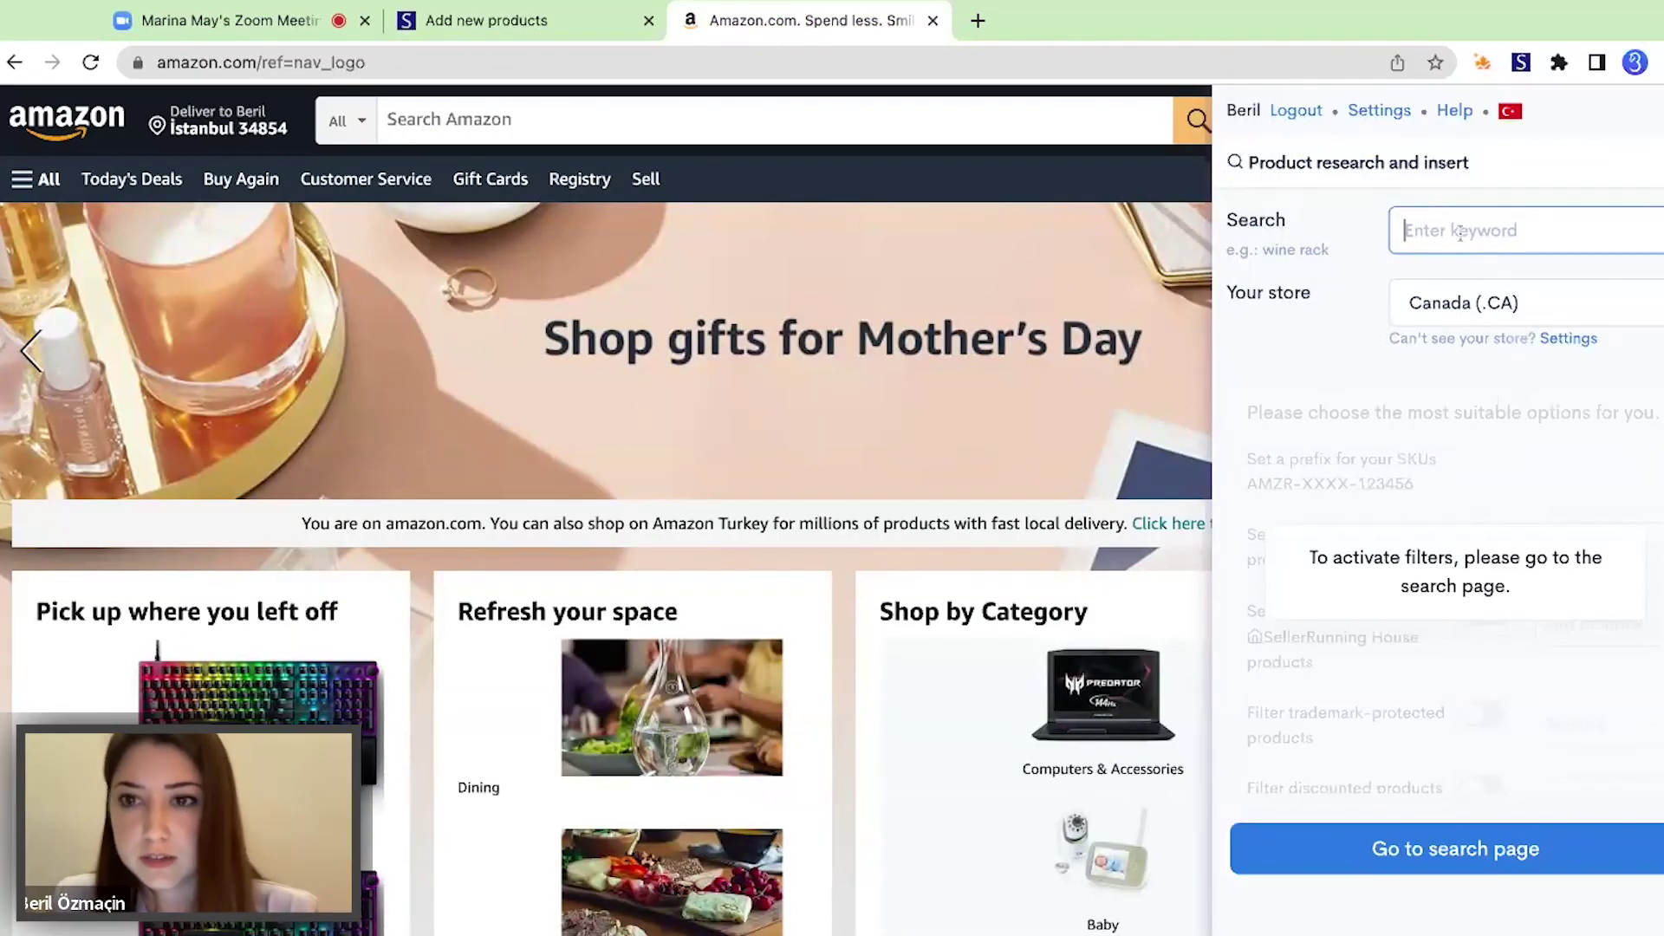
text(cabl)
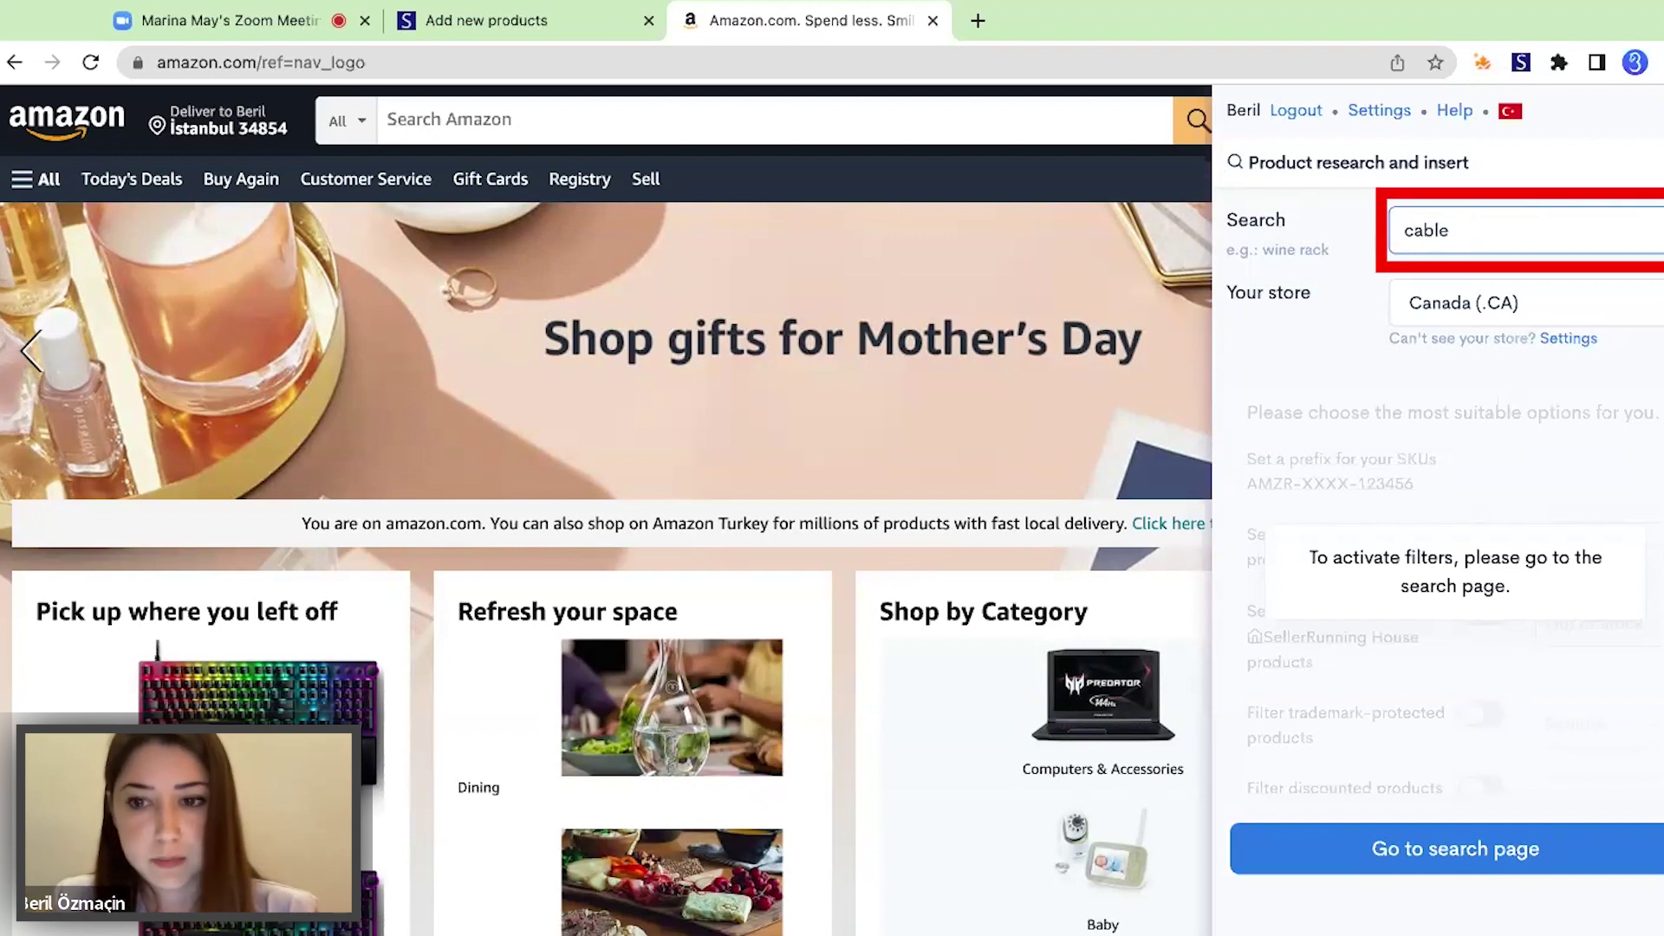
text(e)
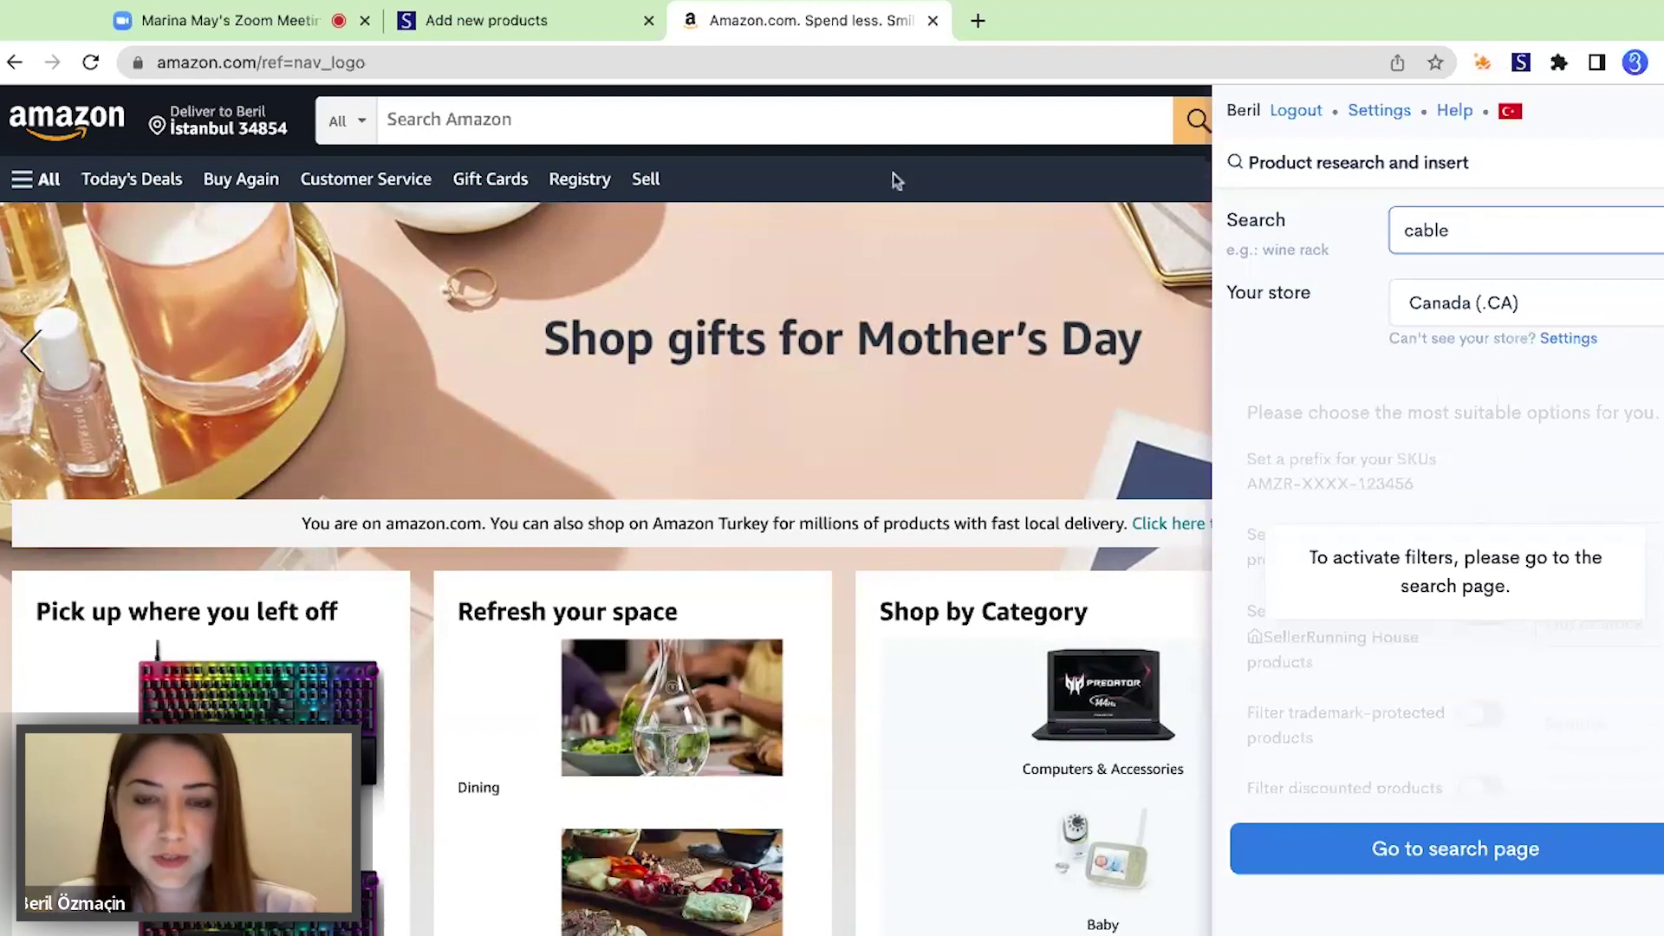
click(1349, 844)
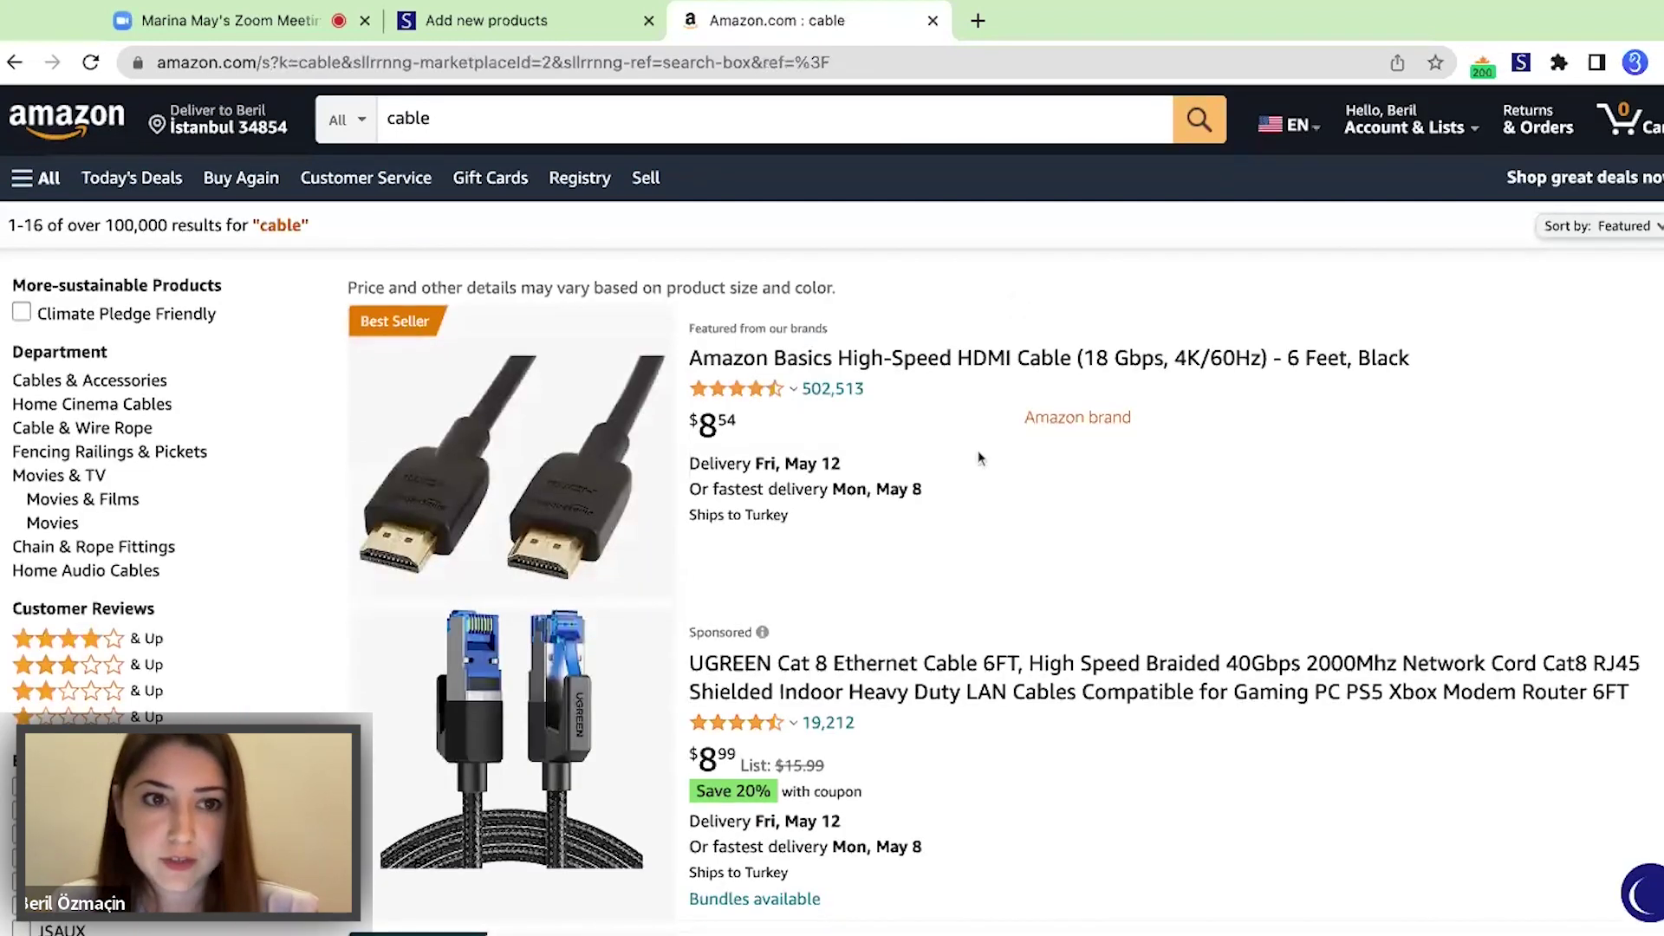
- Look through the cable search results and the page range, store and filter options for product research
scroll(979, 362, down, 6)
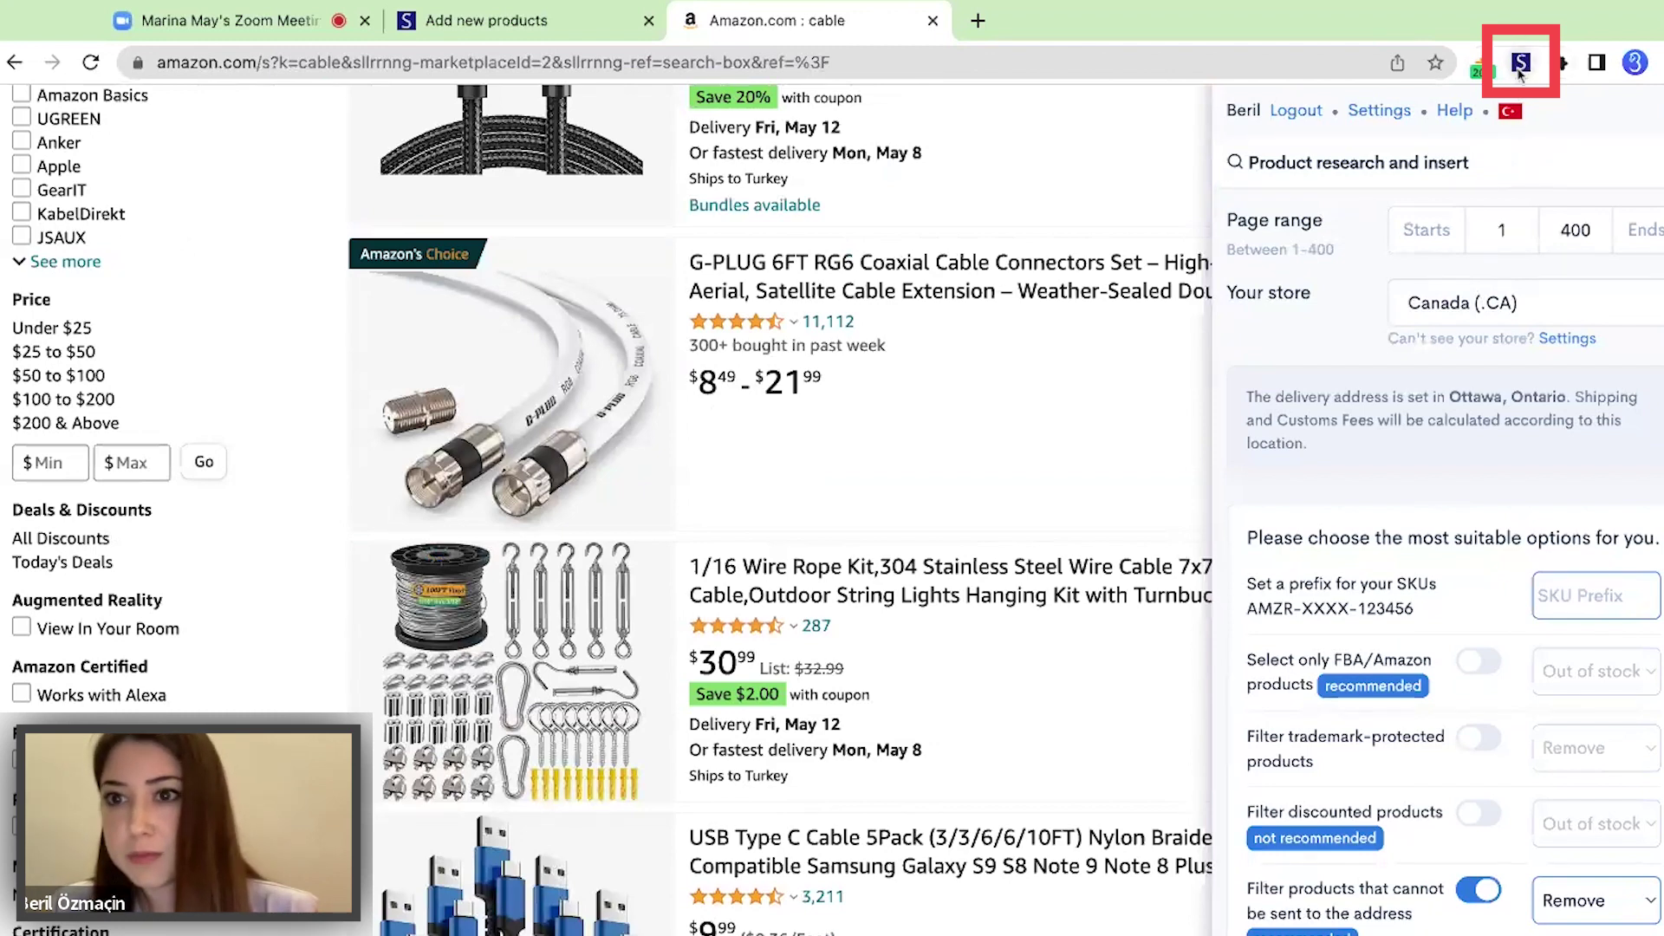
scroll(1041, 349, up, 5)
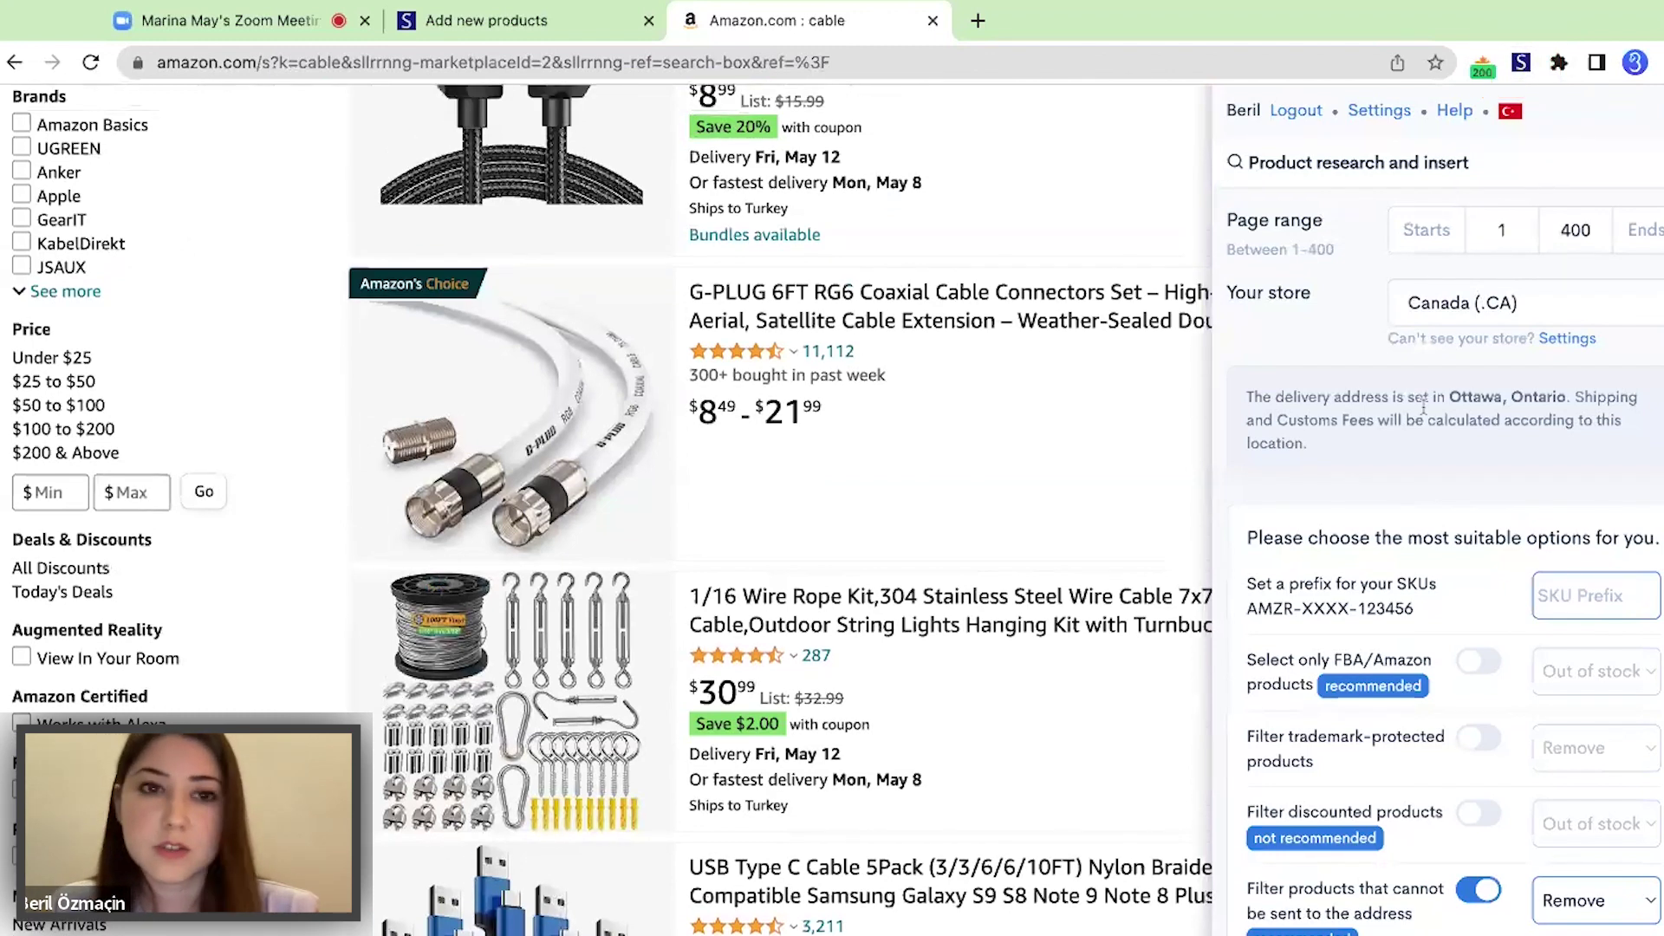
scroll(1041, 349, up, 3)
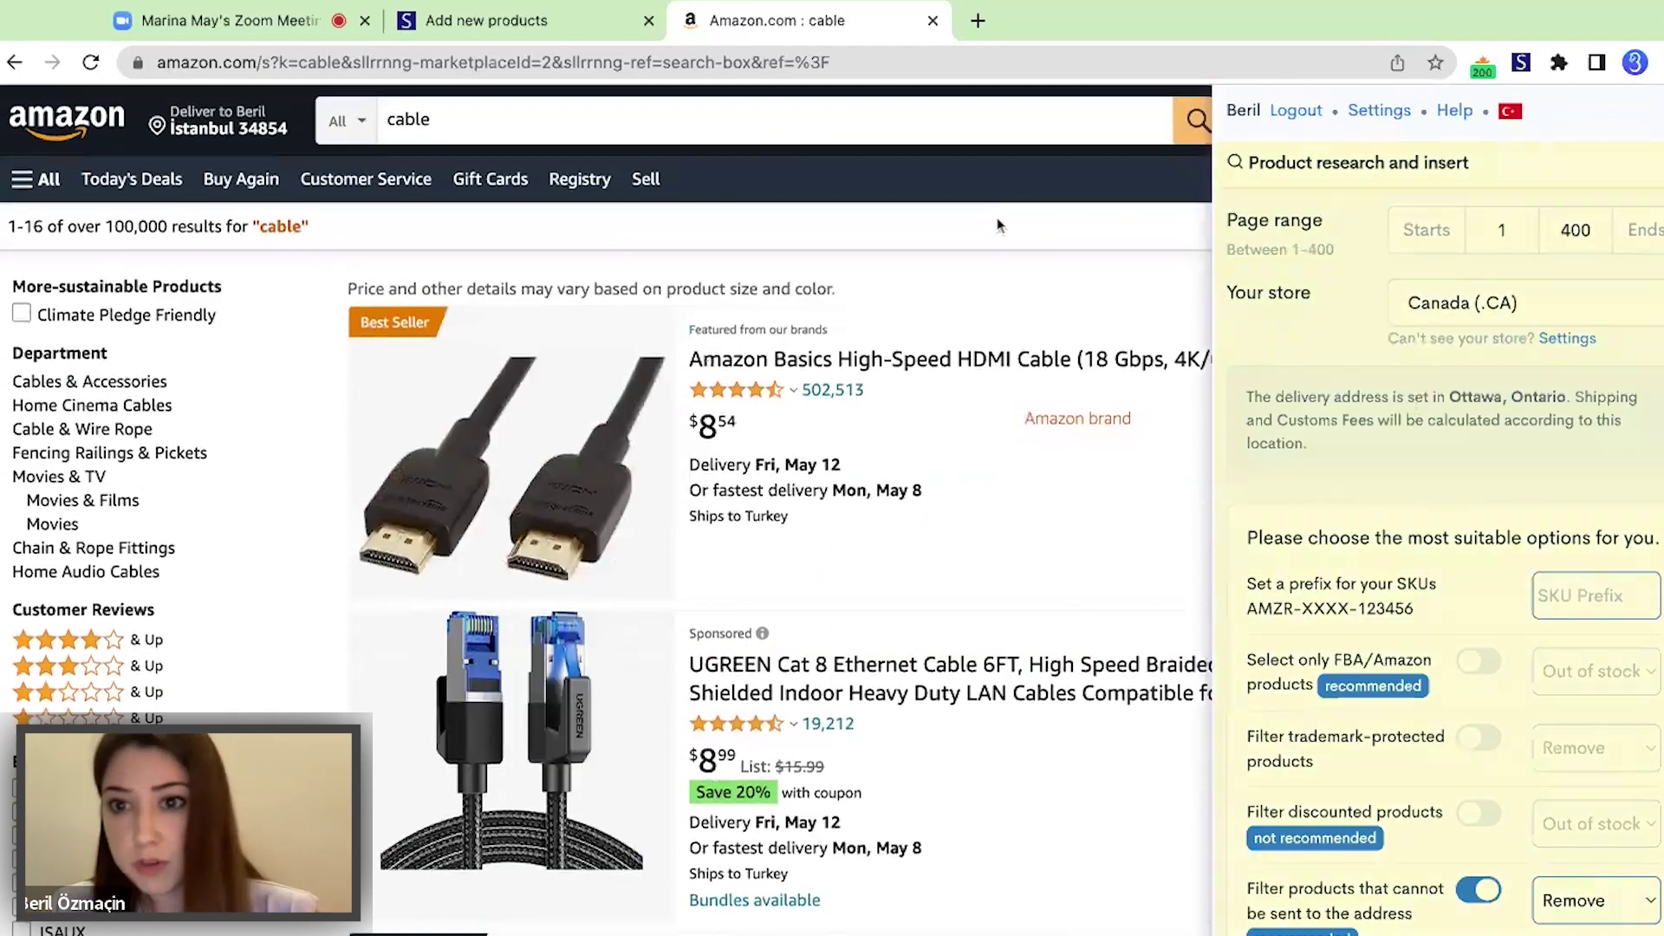
scroll(1455, 531, down, 2)
scroll(1455, 531, down, 1)
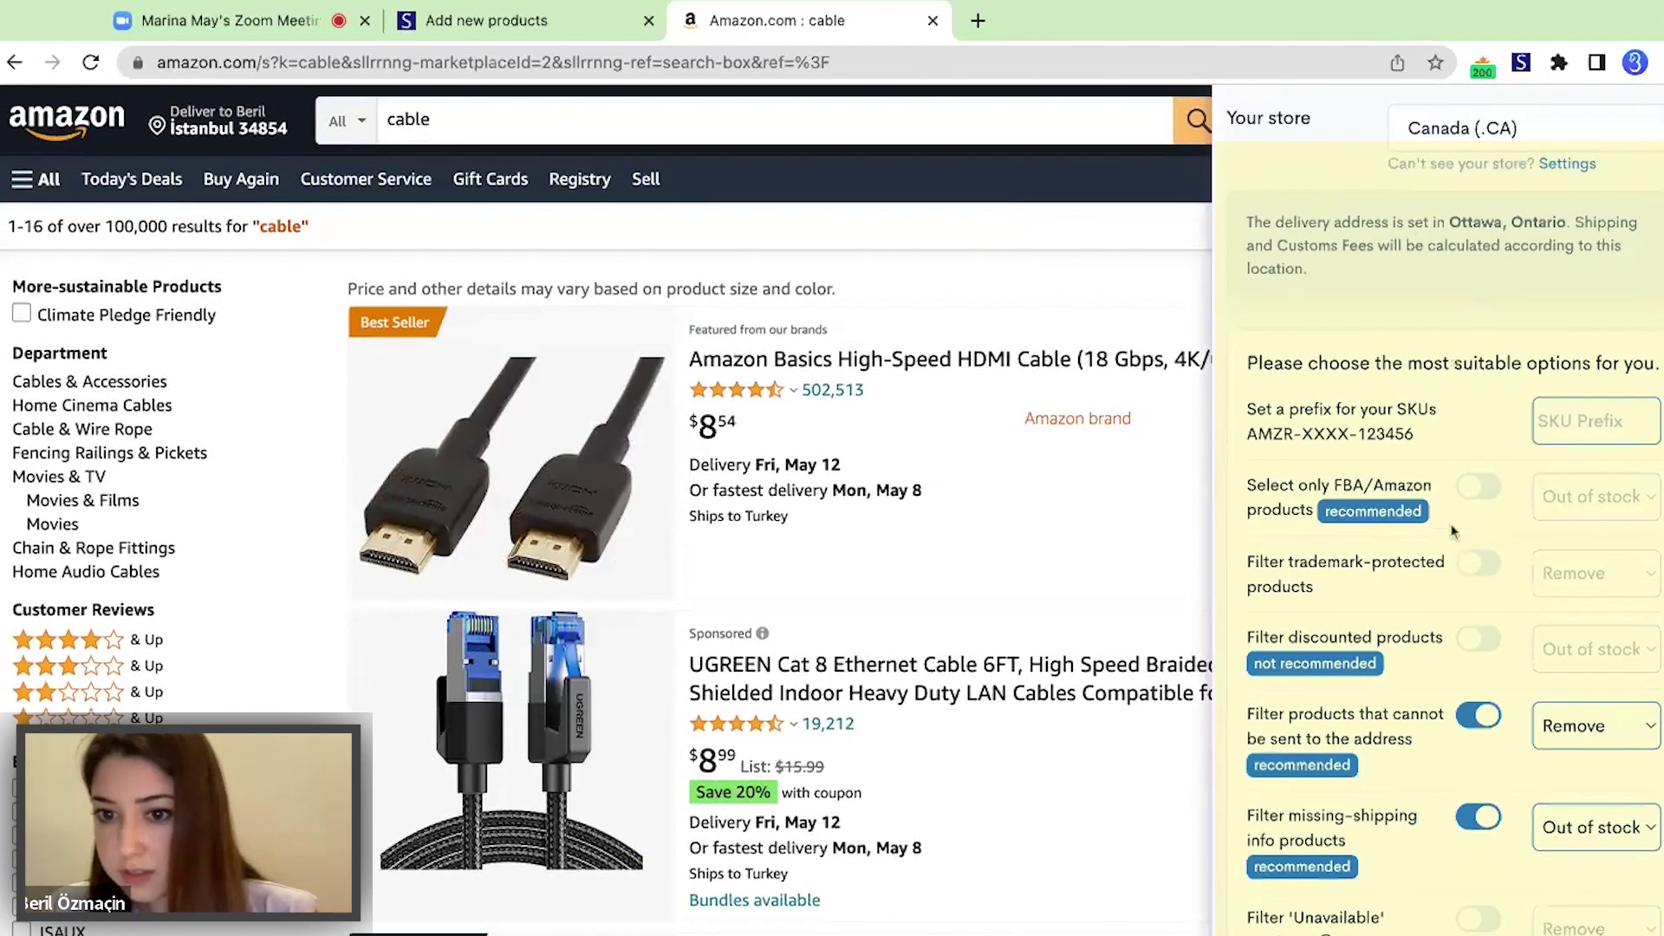
scroll(1460, 531, up, 3)
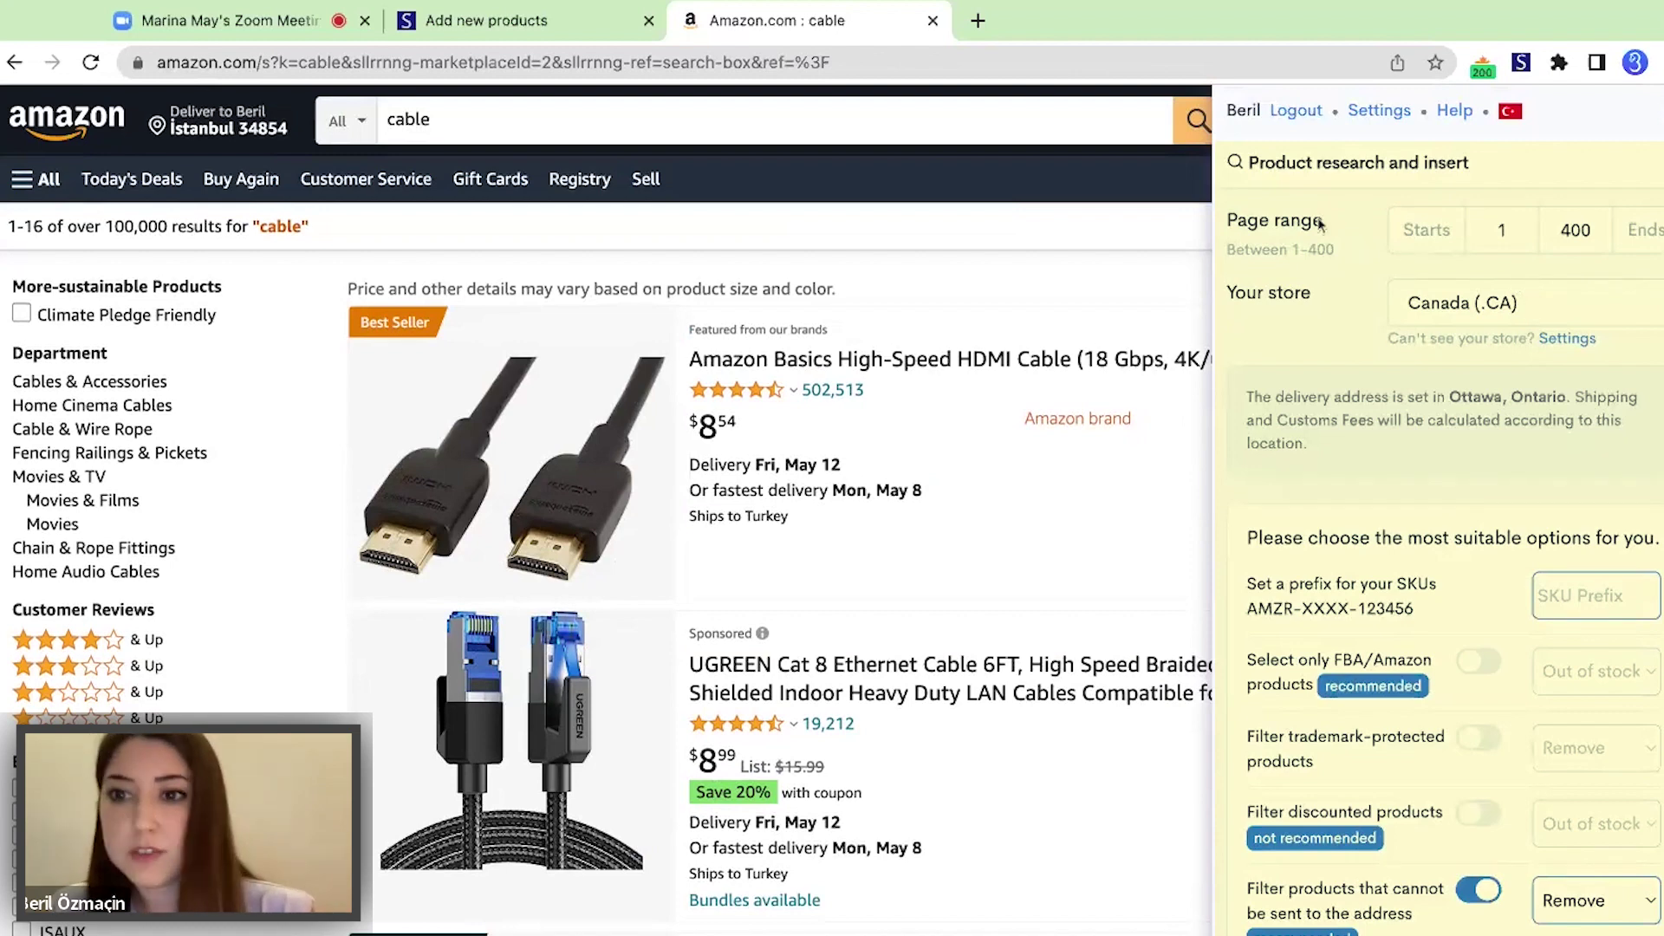
- Set the end of the product research page range to 50
click(1585, 230)
key(BackSpace)
key(BackSpace)
key(BackSpace)
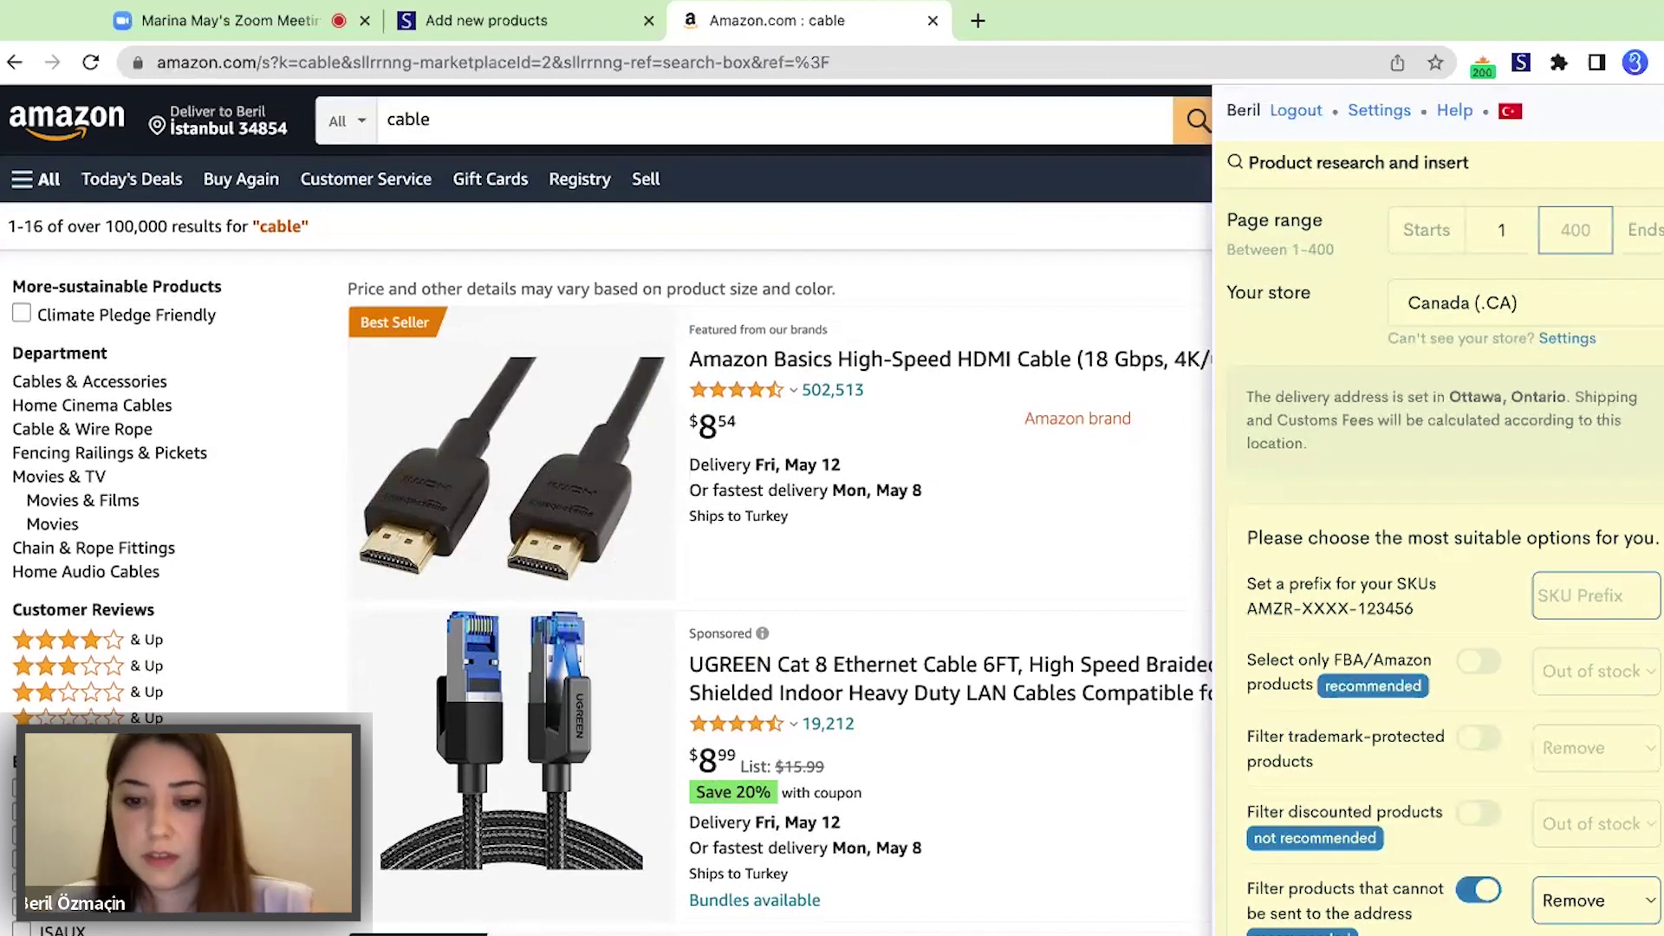
text(50)
- Enable the filter that selects only FBA/Amazon products and acknowledge its approval notice
scroll(1411, 562, down, 3)
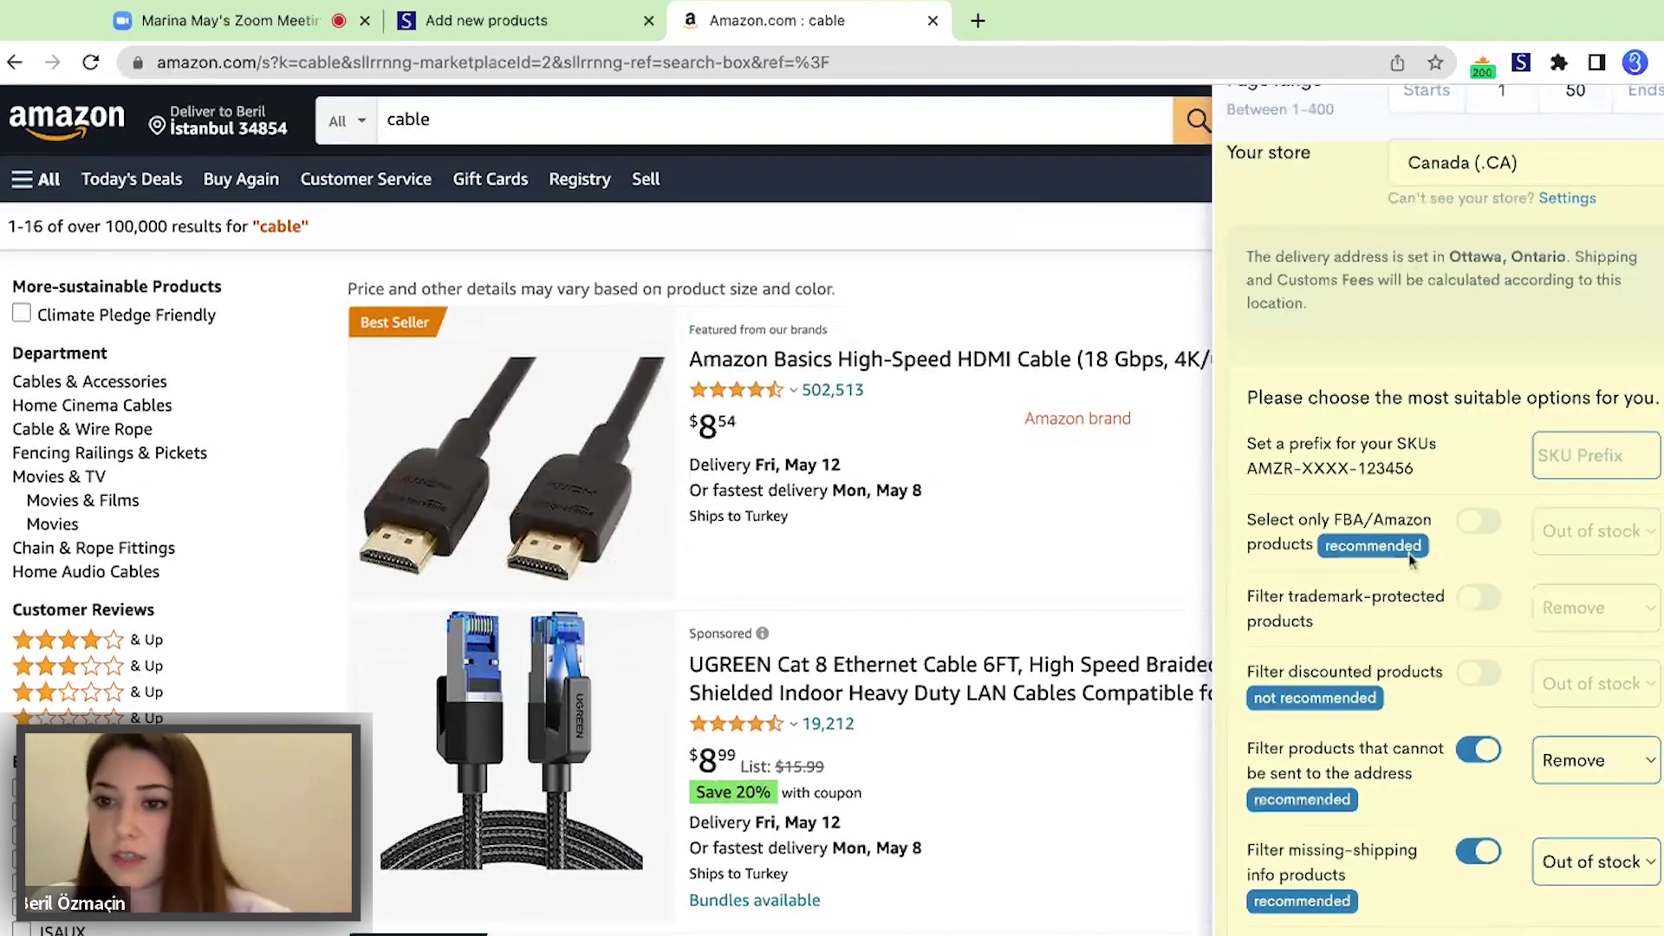
scroll(1412, 562, down, 3)
scroll(1468, 335, up, 2)
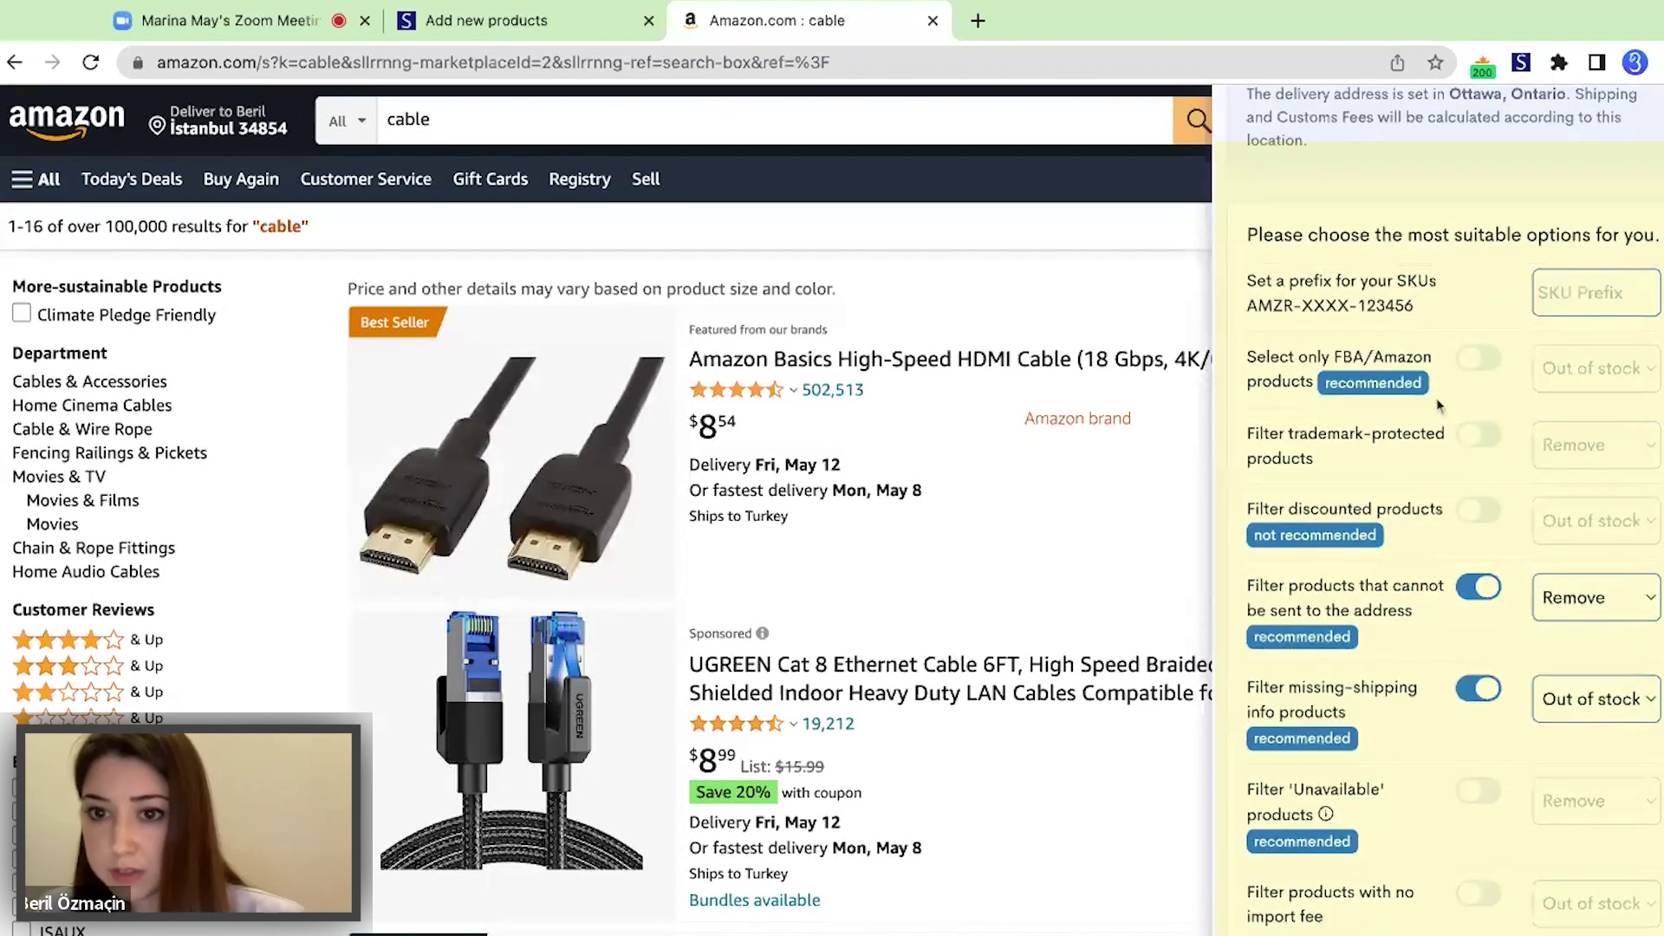
click(1491, 362)
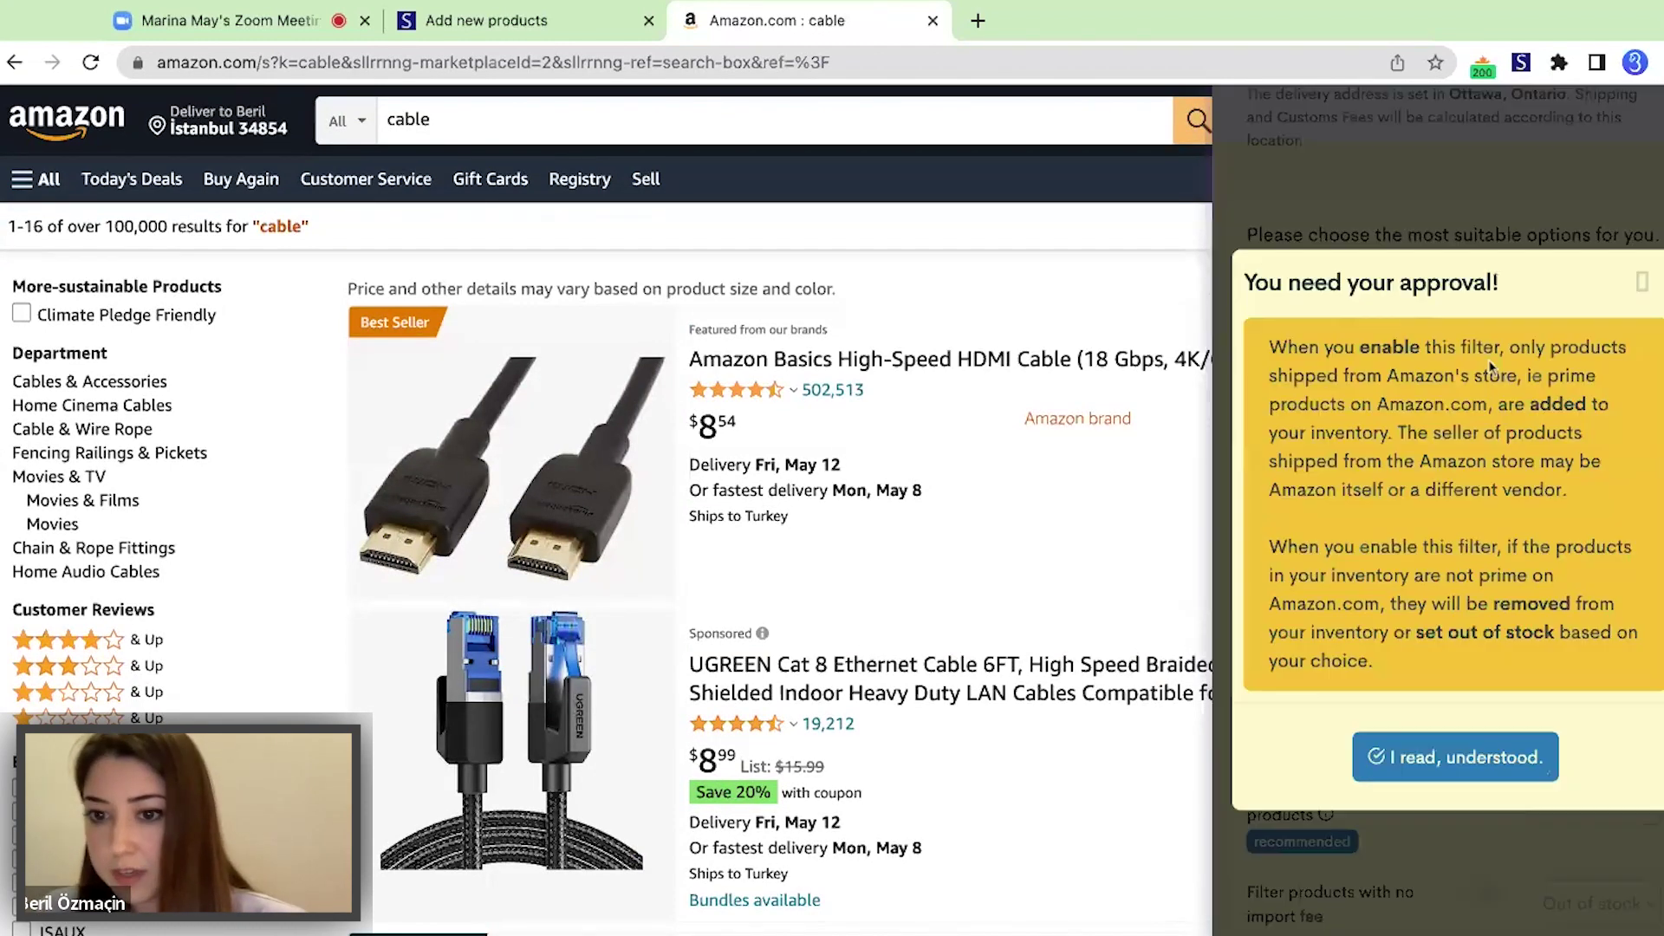
click(1473, 779)
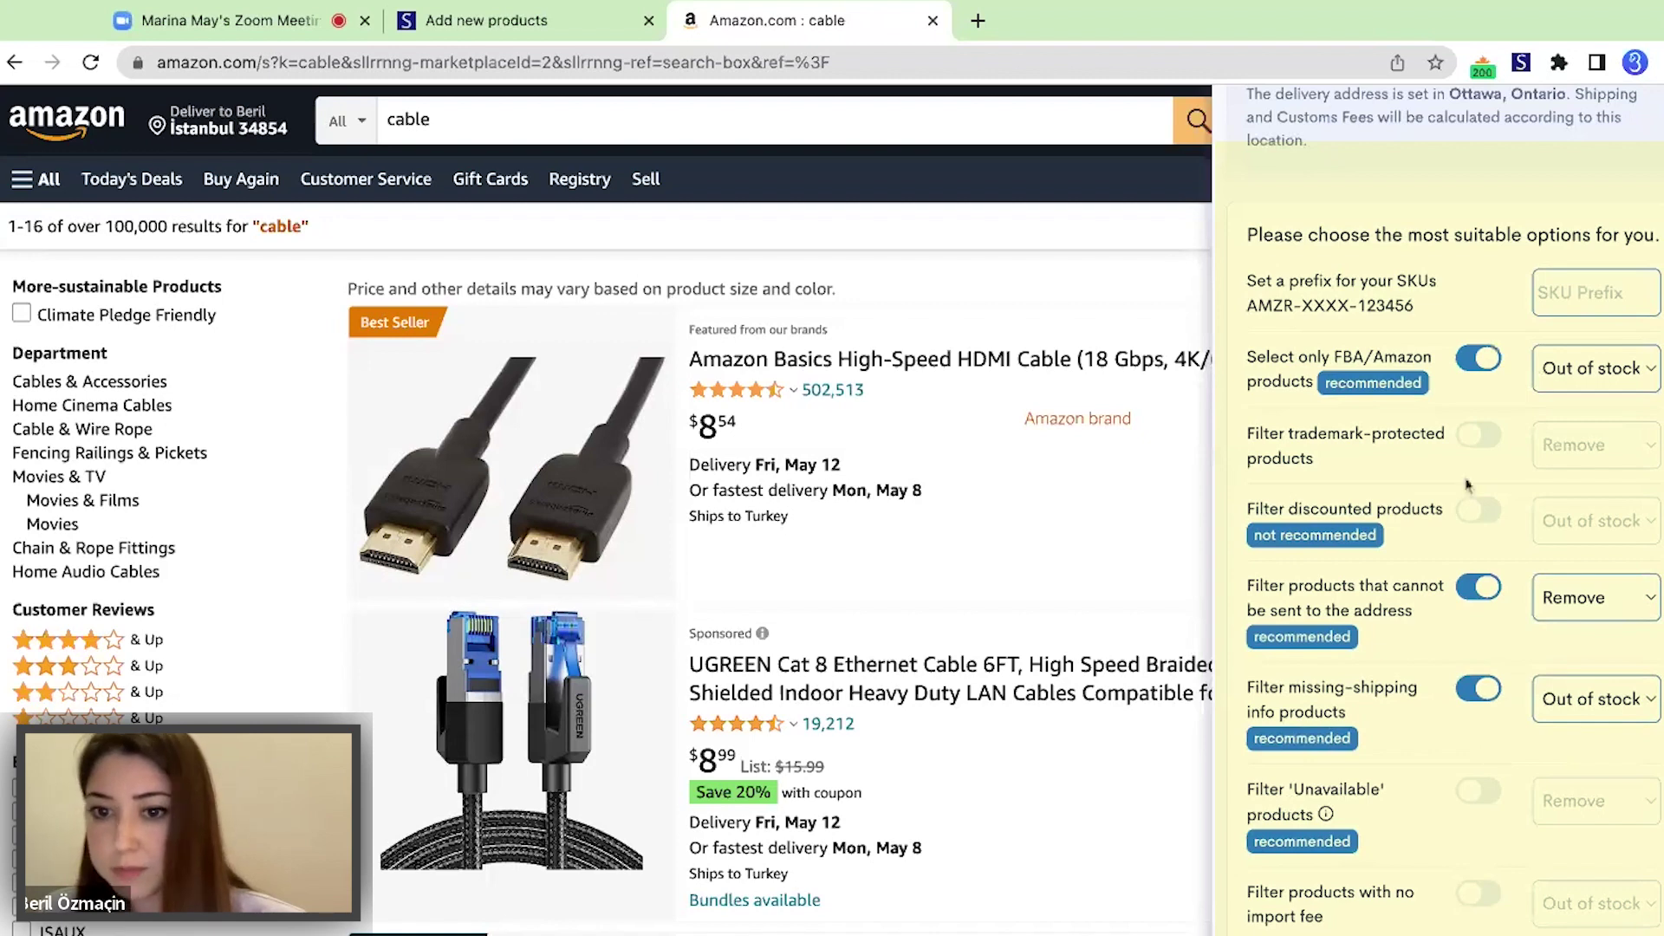
- Review the remaining product filters, the disclaimer and the important notice that precede searching and uploading
scroll(1467, 487, down, 3)
scroll(1467, 487, down, 10)
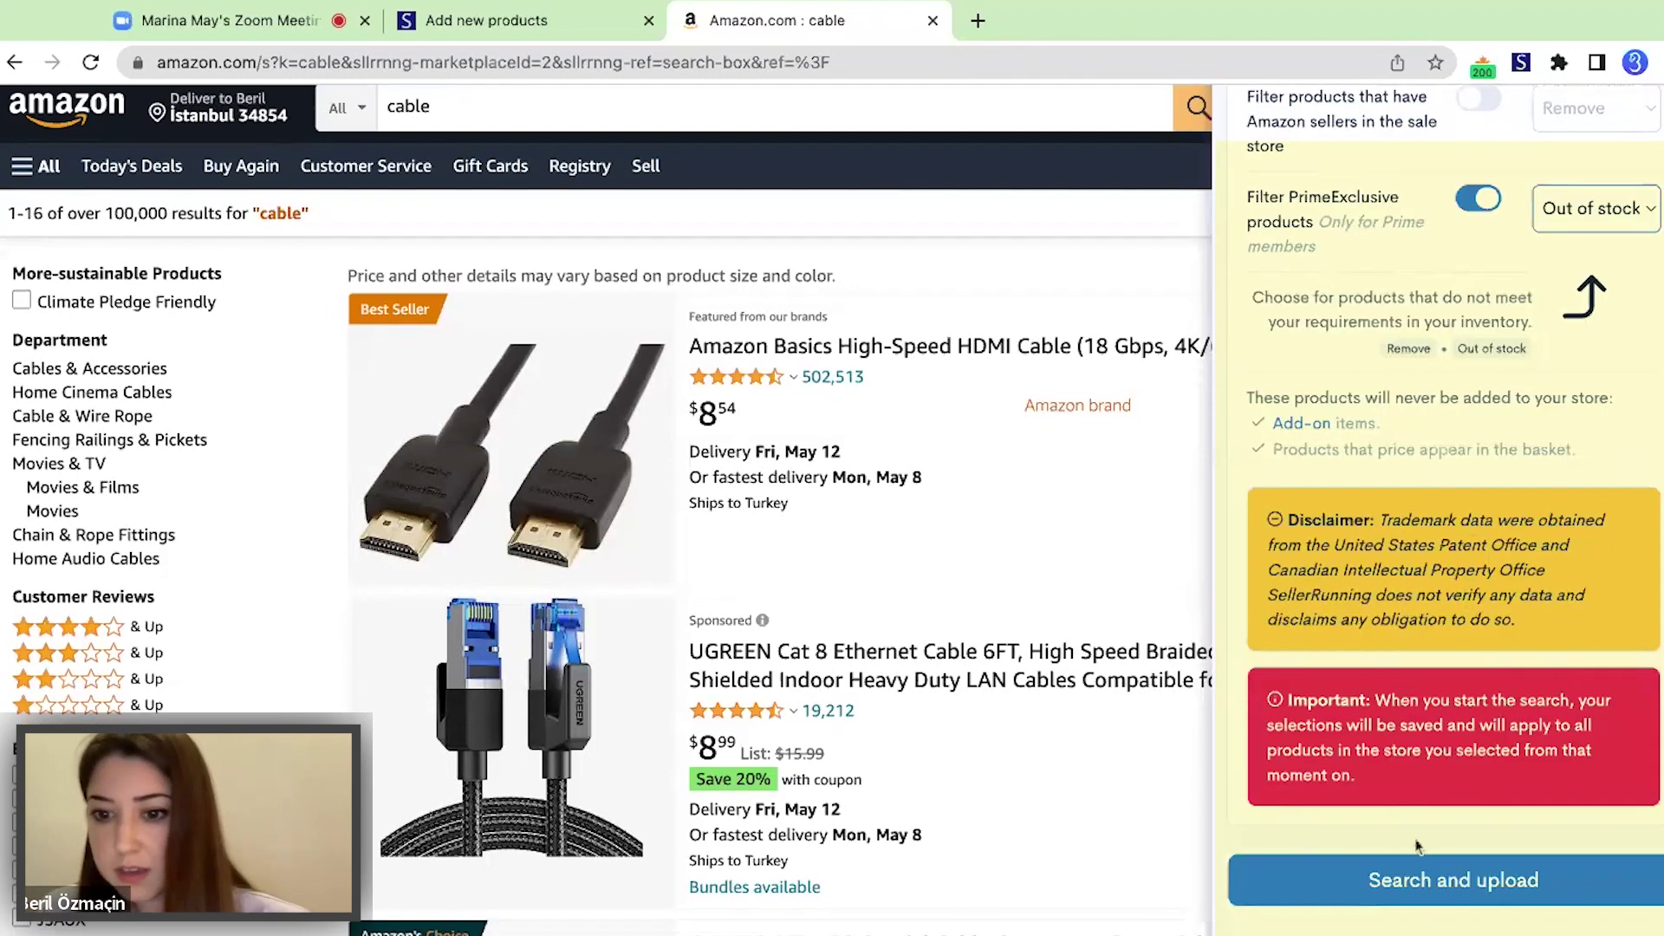
click(1398, 897)
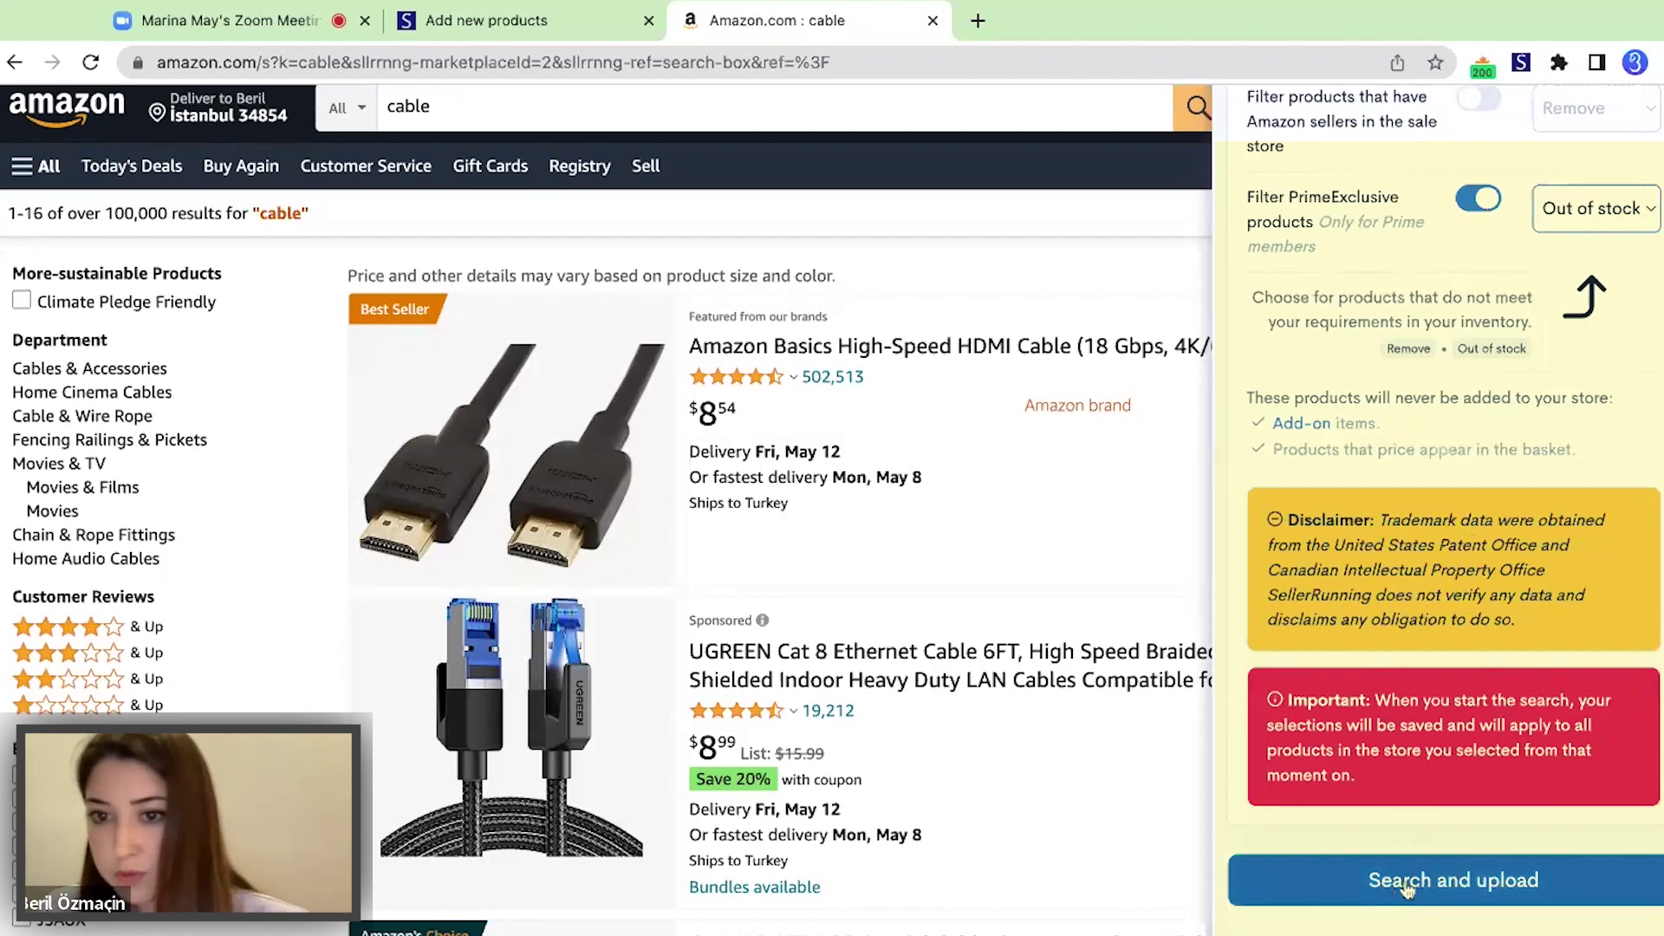
scroll(1445, 550, up, 10)
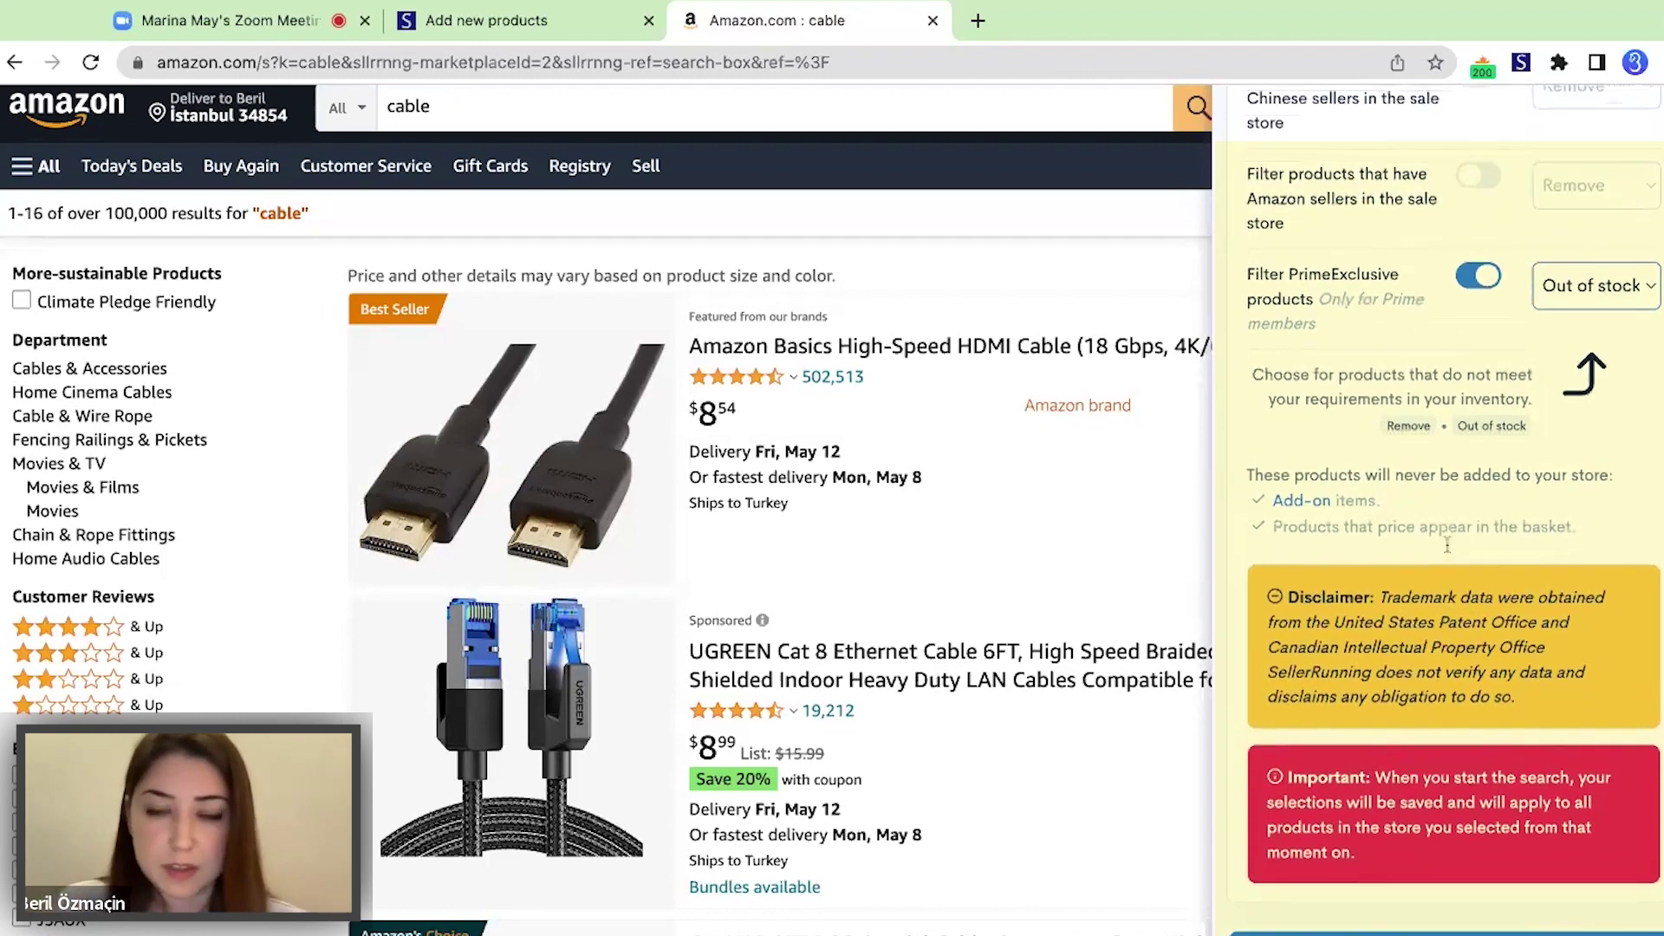
scroll(1446, 545, up, 5)
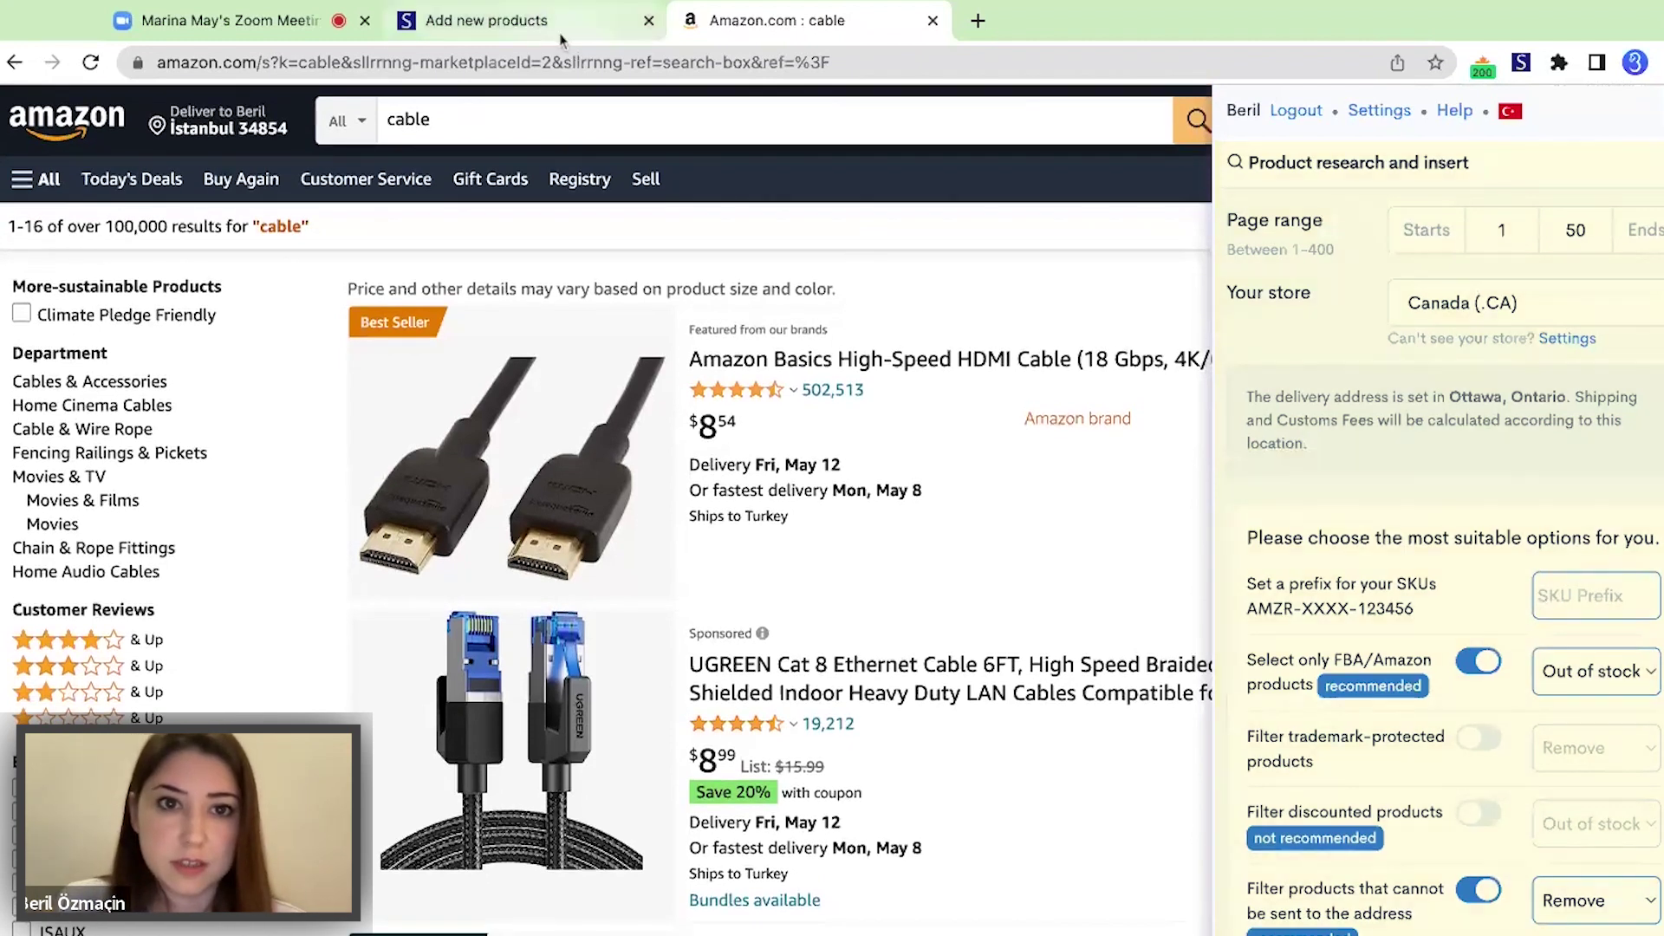
click(486, 20)
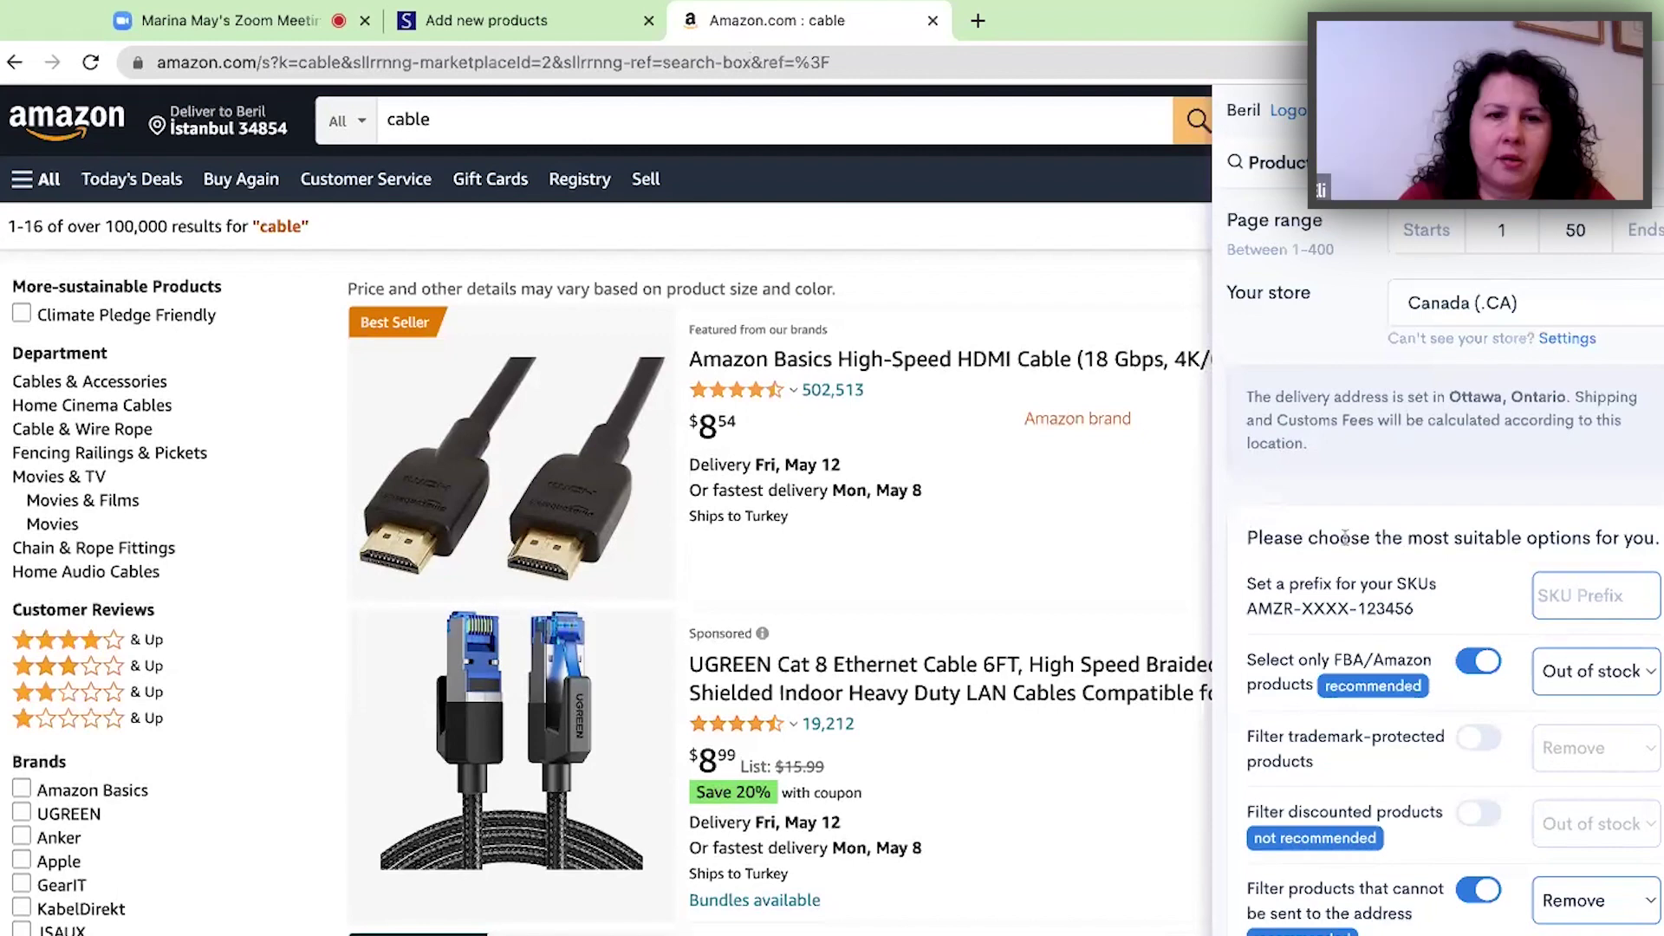
scroll(1335, 515, down, 1)
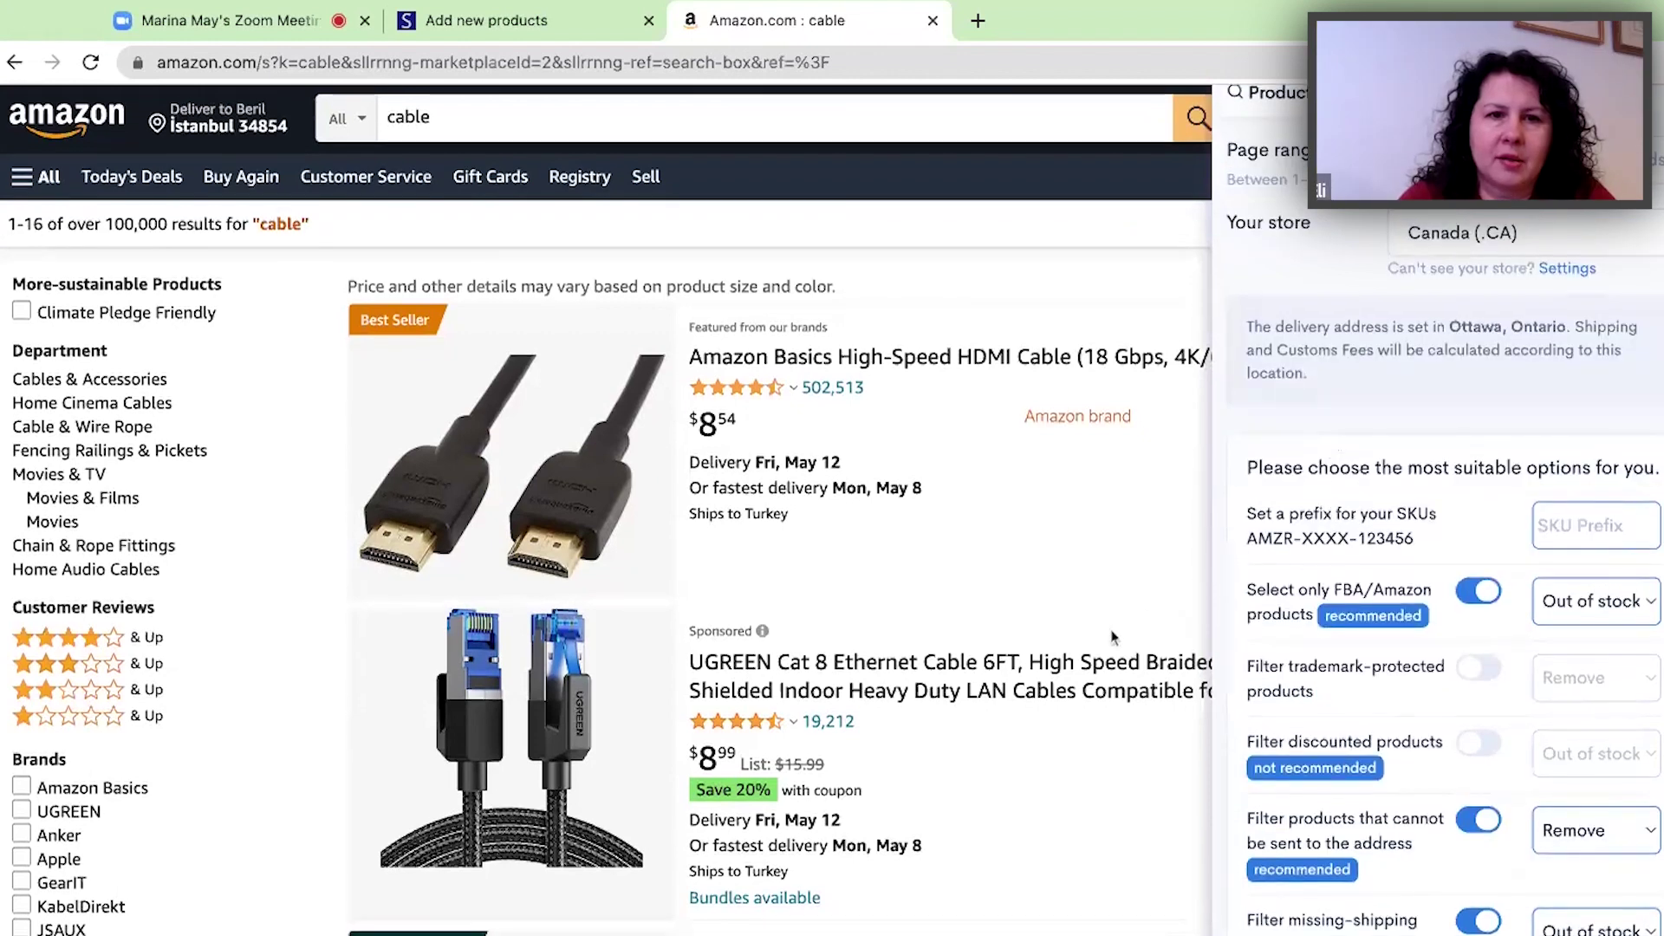
- Review the product research filters on Sales Rank, Prime, Chinese and Amazon sellers, and the minimum and maximum number of sellers
scroll(1189, 590, down, 1)
scroll(1270, 607, down, 5)
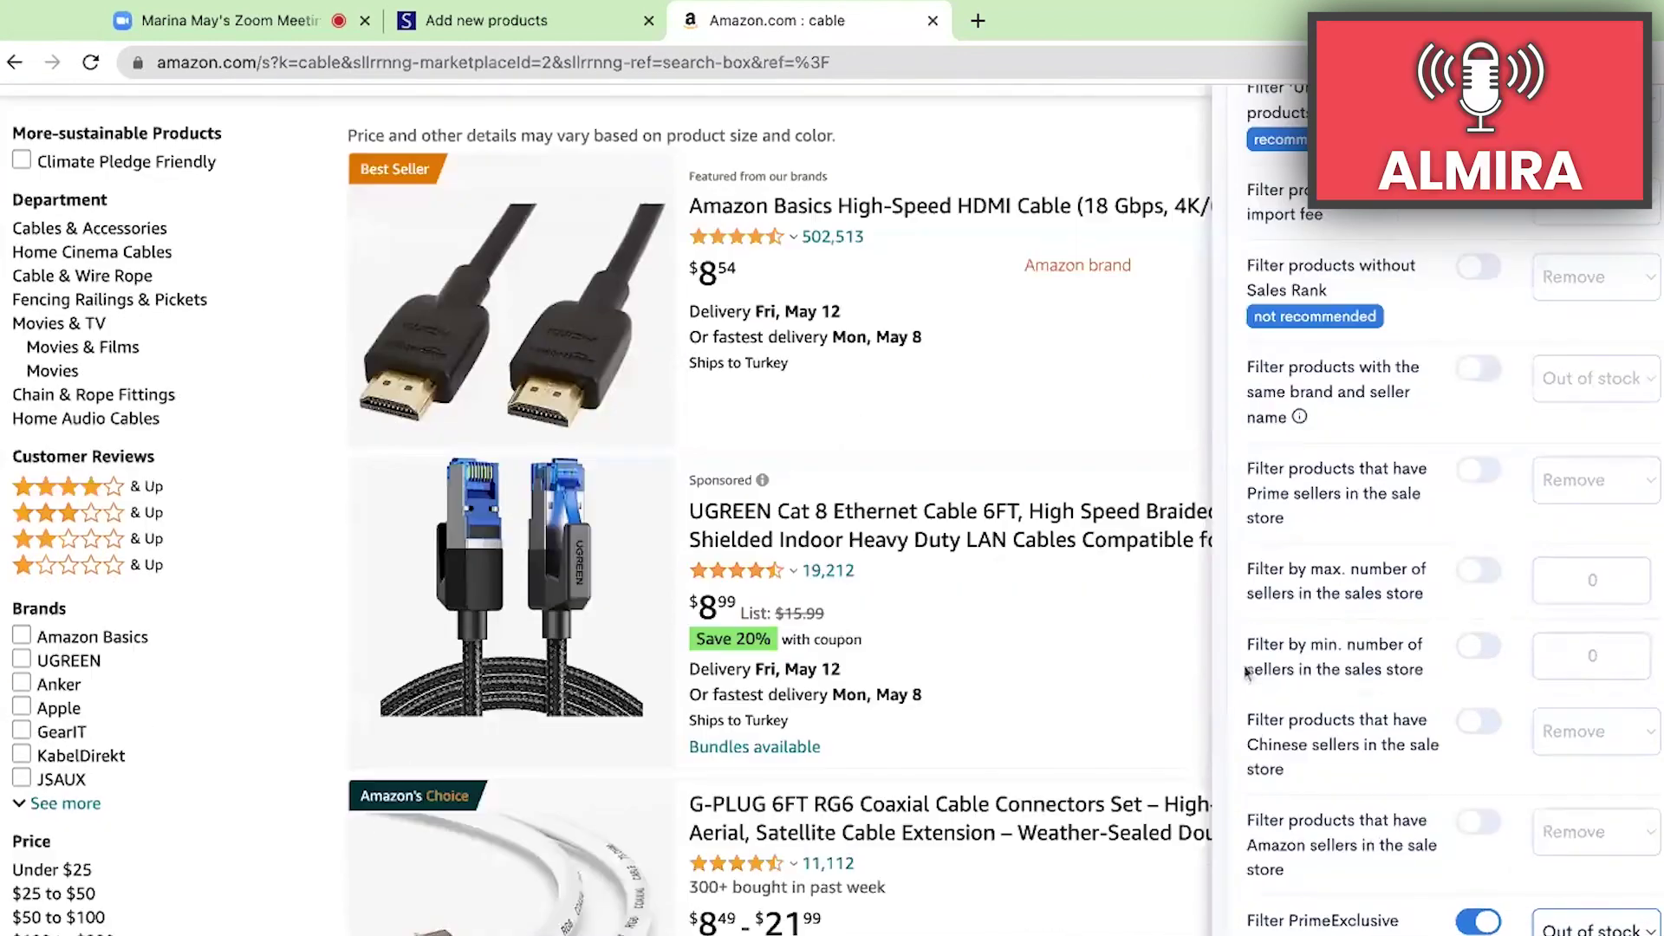
scroll(1307, 682, up, 6)
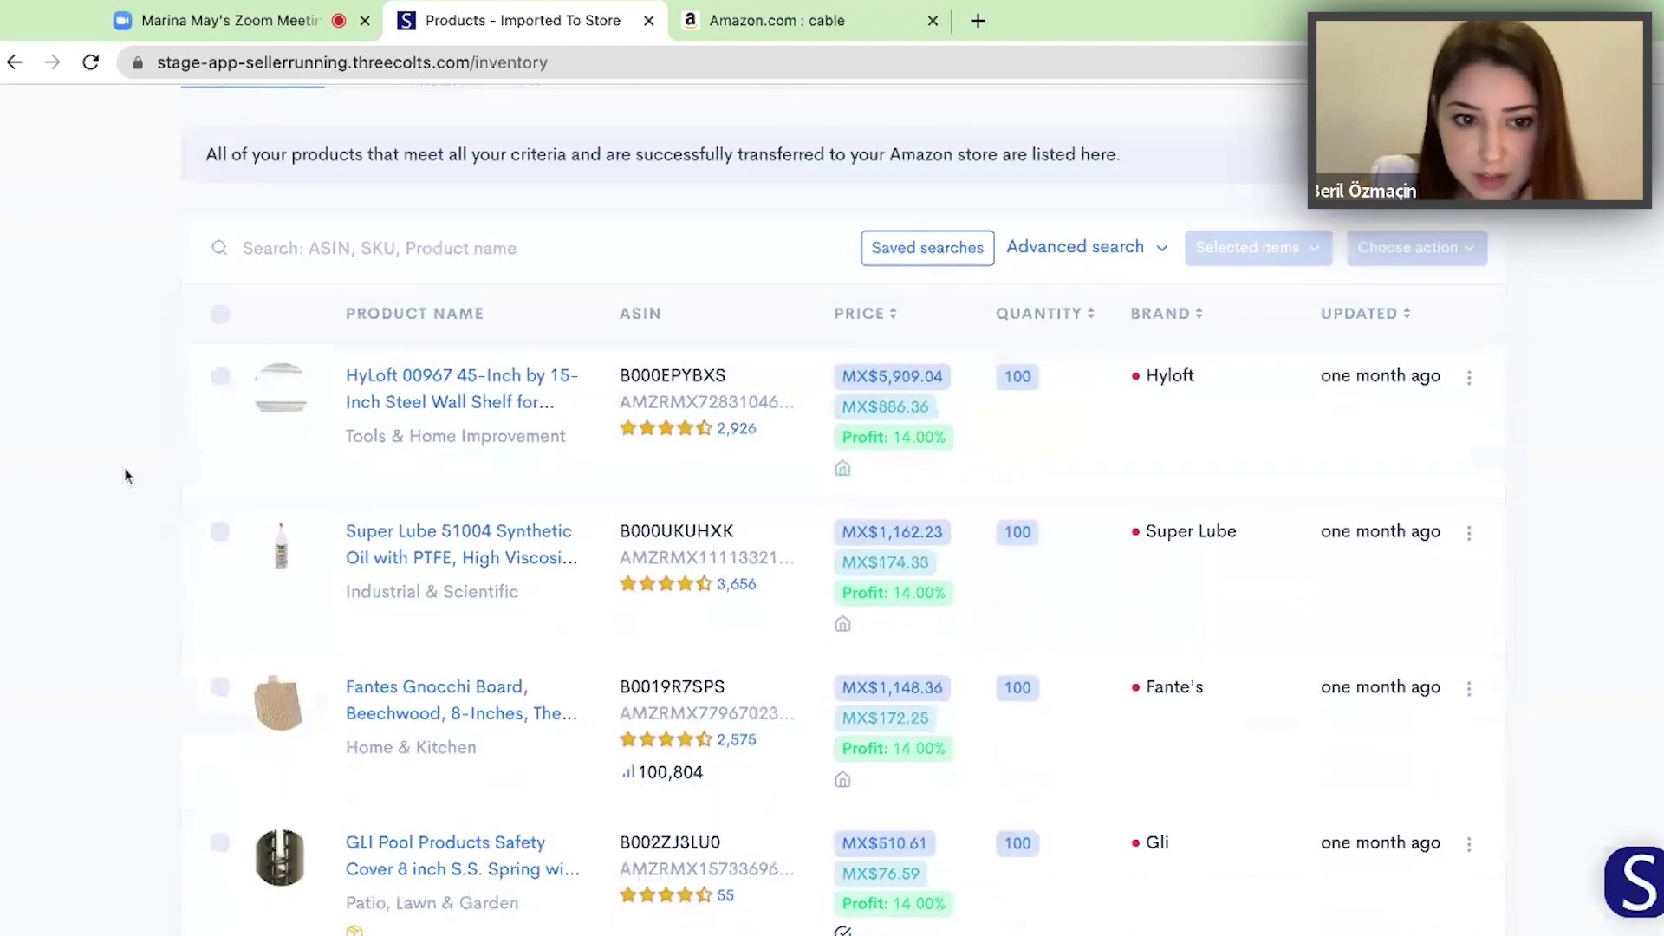
- Look through the Mexico store's Imported To Store product list in SellerRunning, including prices, profit, quantities and brands
scroll(233, 443, up, 3)
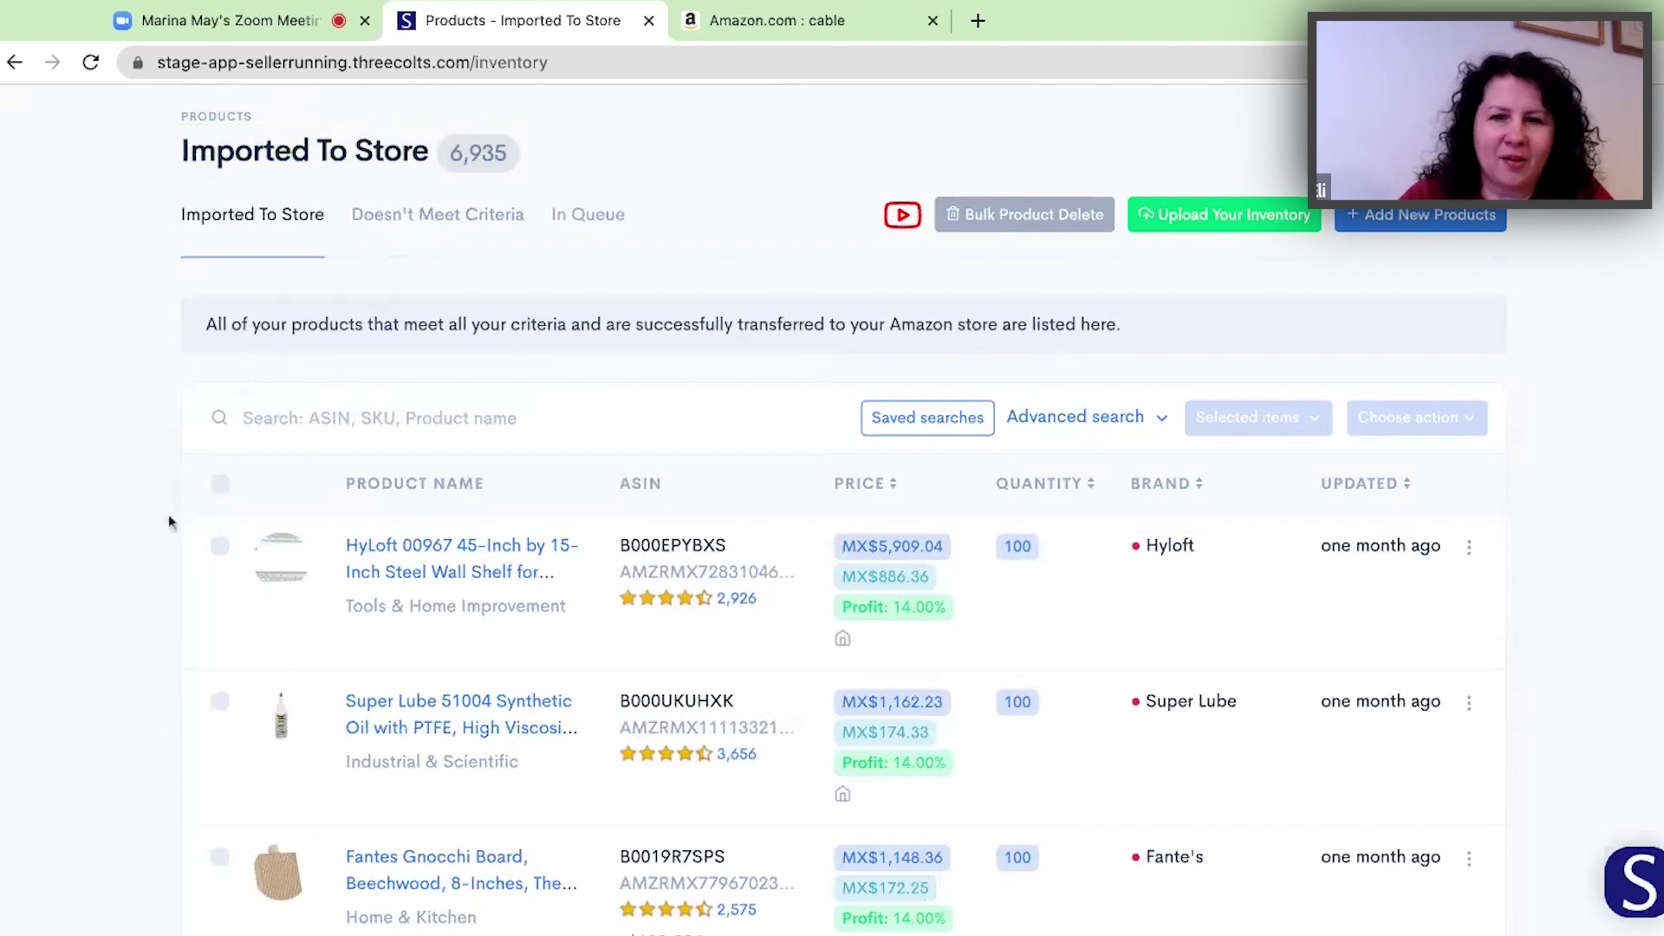
scroll(133, 600, down, 2)
scroll(132, 600, down, 3)
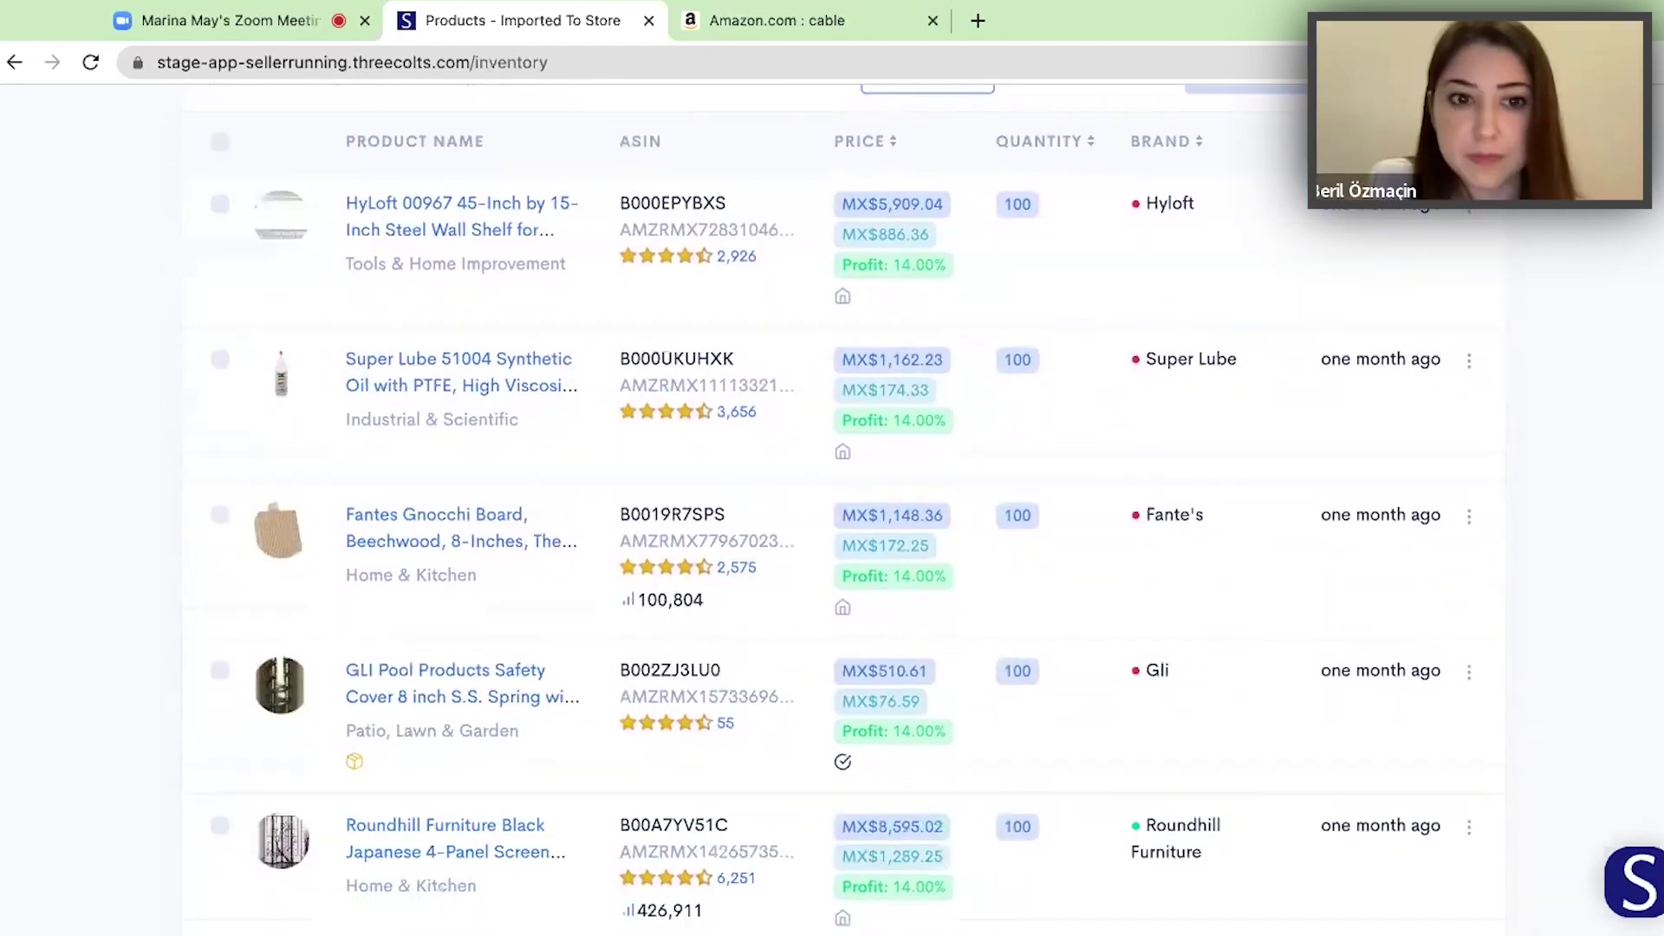
scroll(94, 617, down, 1)
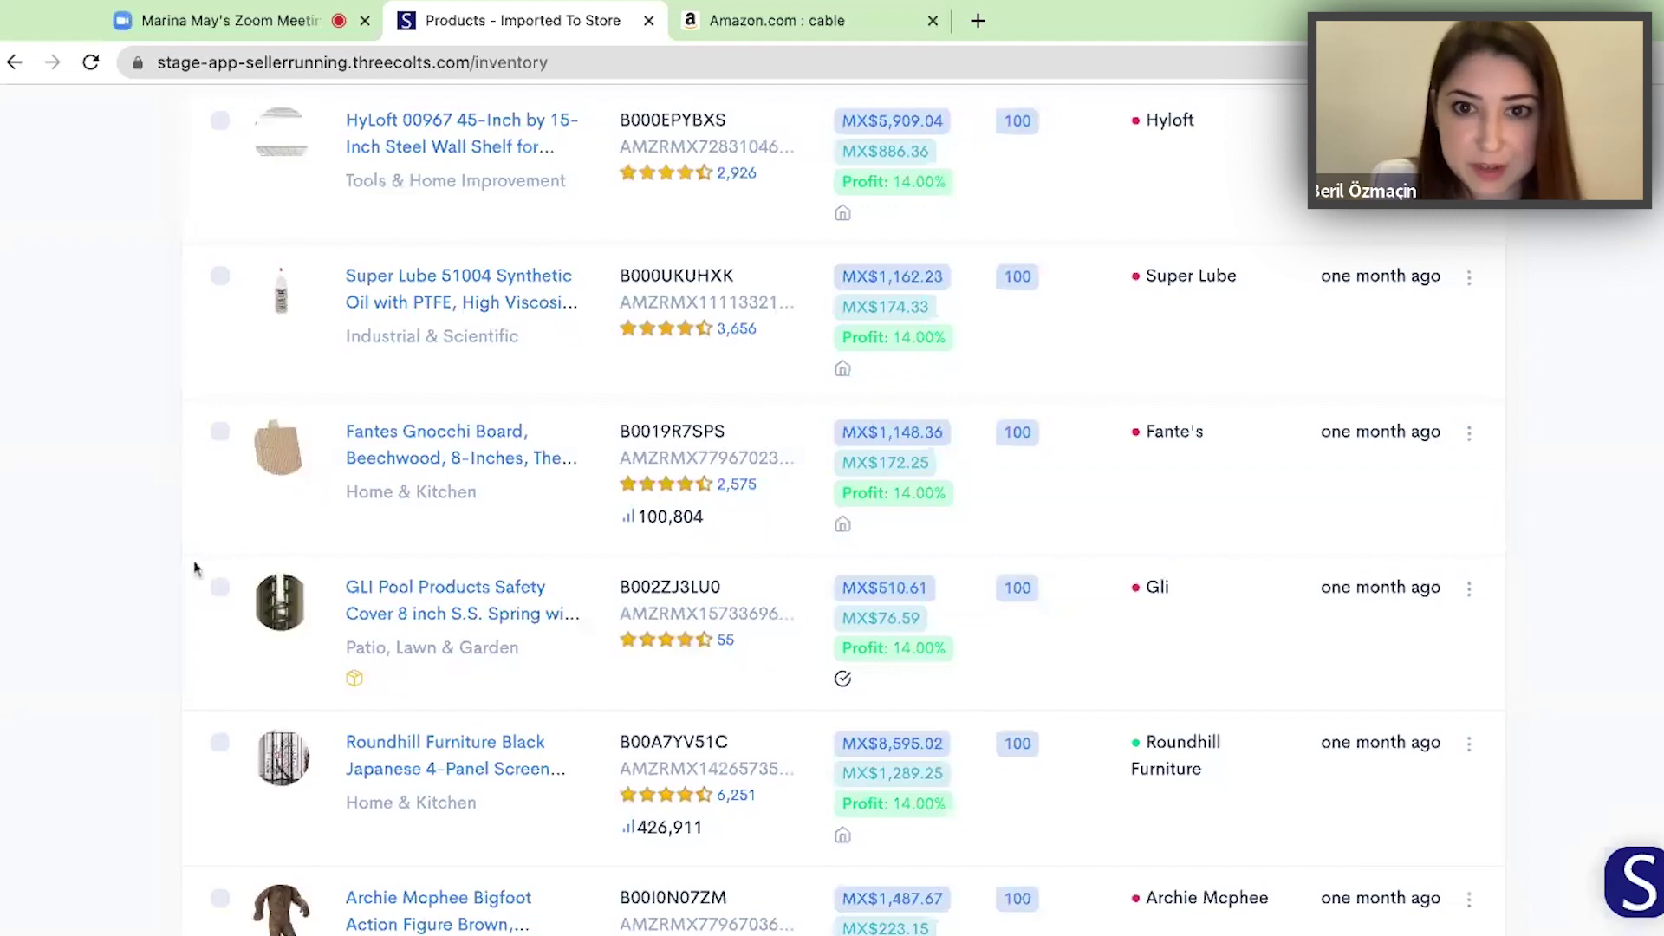
scroll(195, 568, up, 1)
scroll(195, 568, up, 4)
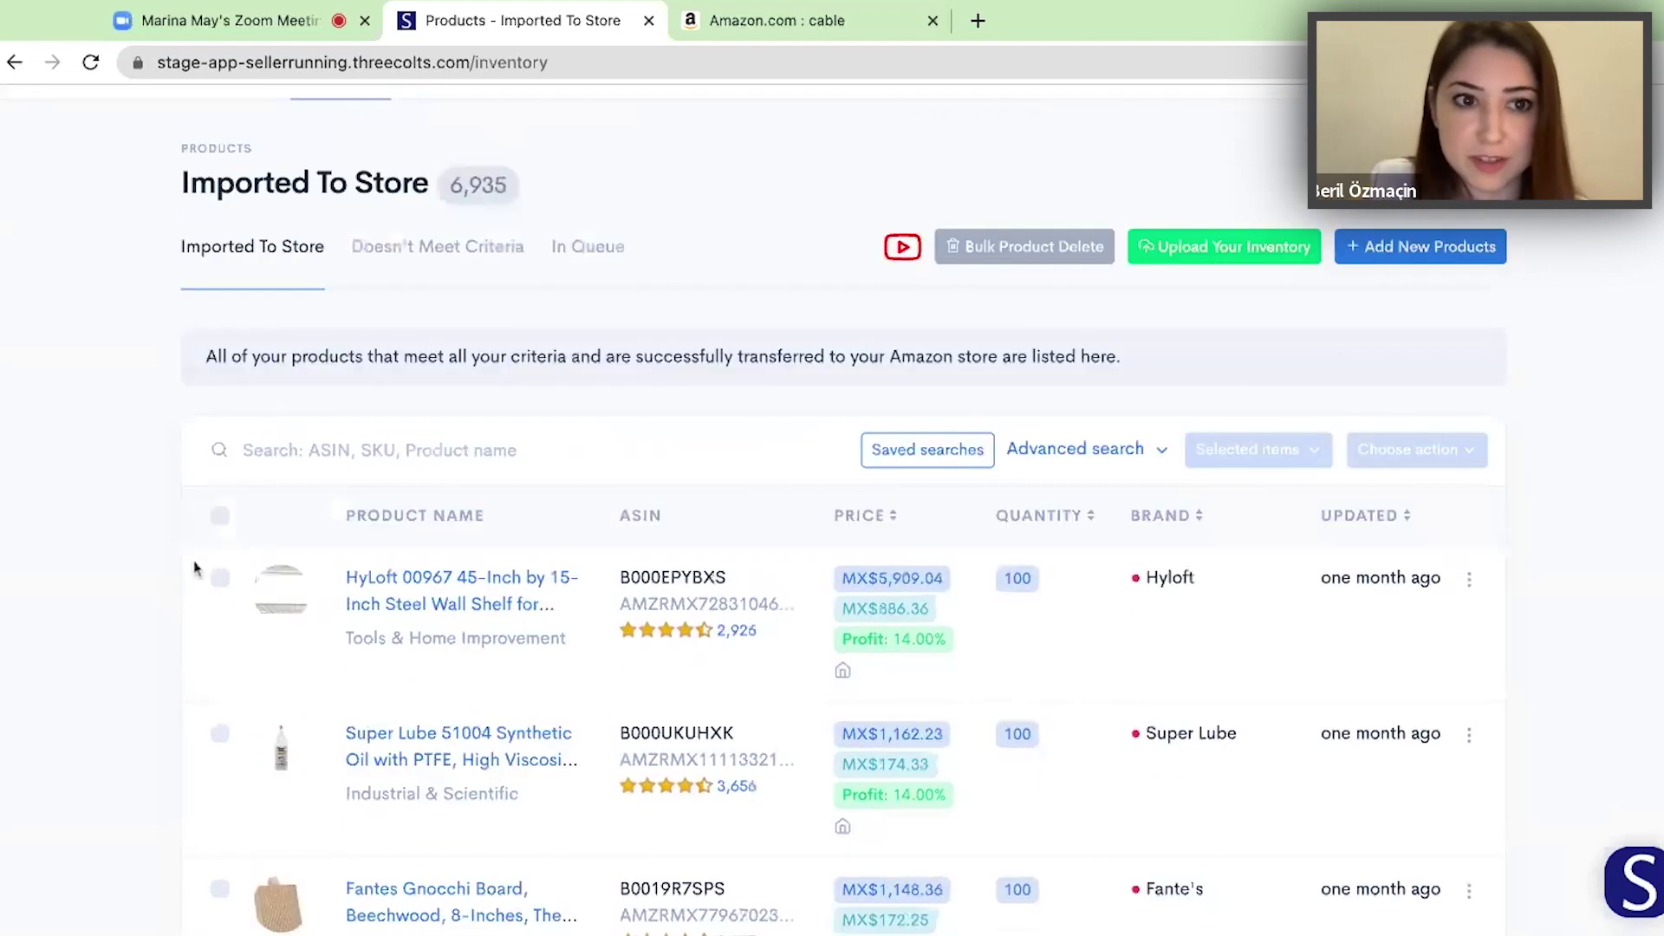
scroll(160, 527, down, 1)
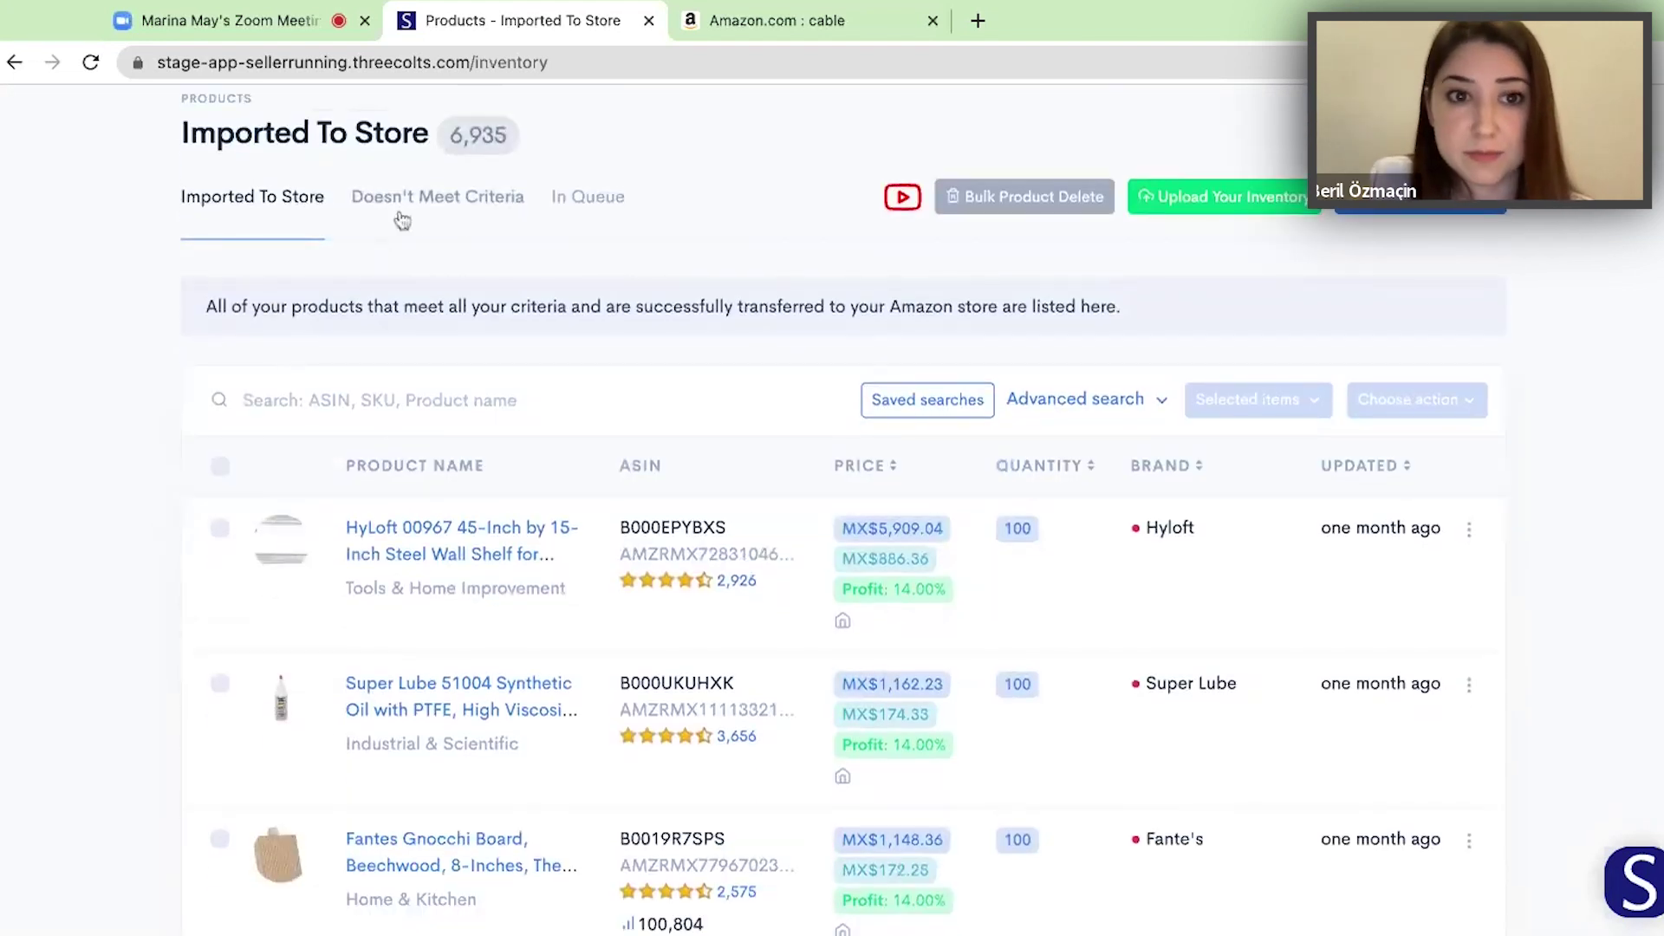
- View the Doesn't Meet Criteria product list and its explanation, and return to the Imported To Store list
click(402, 217)
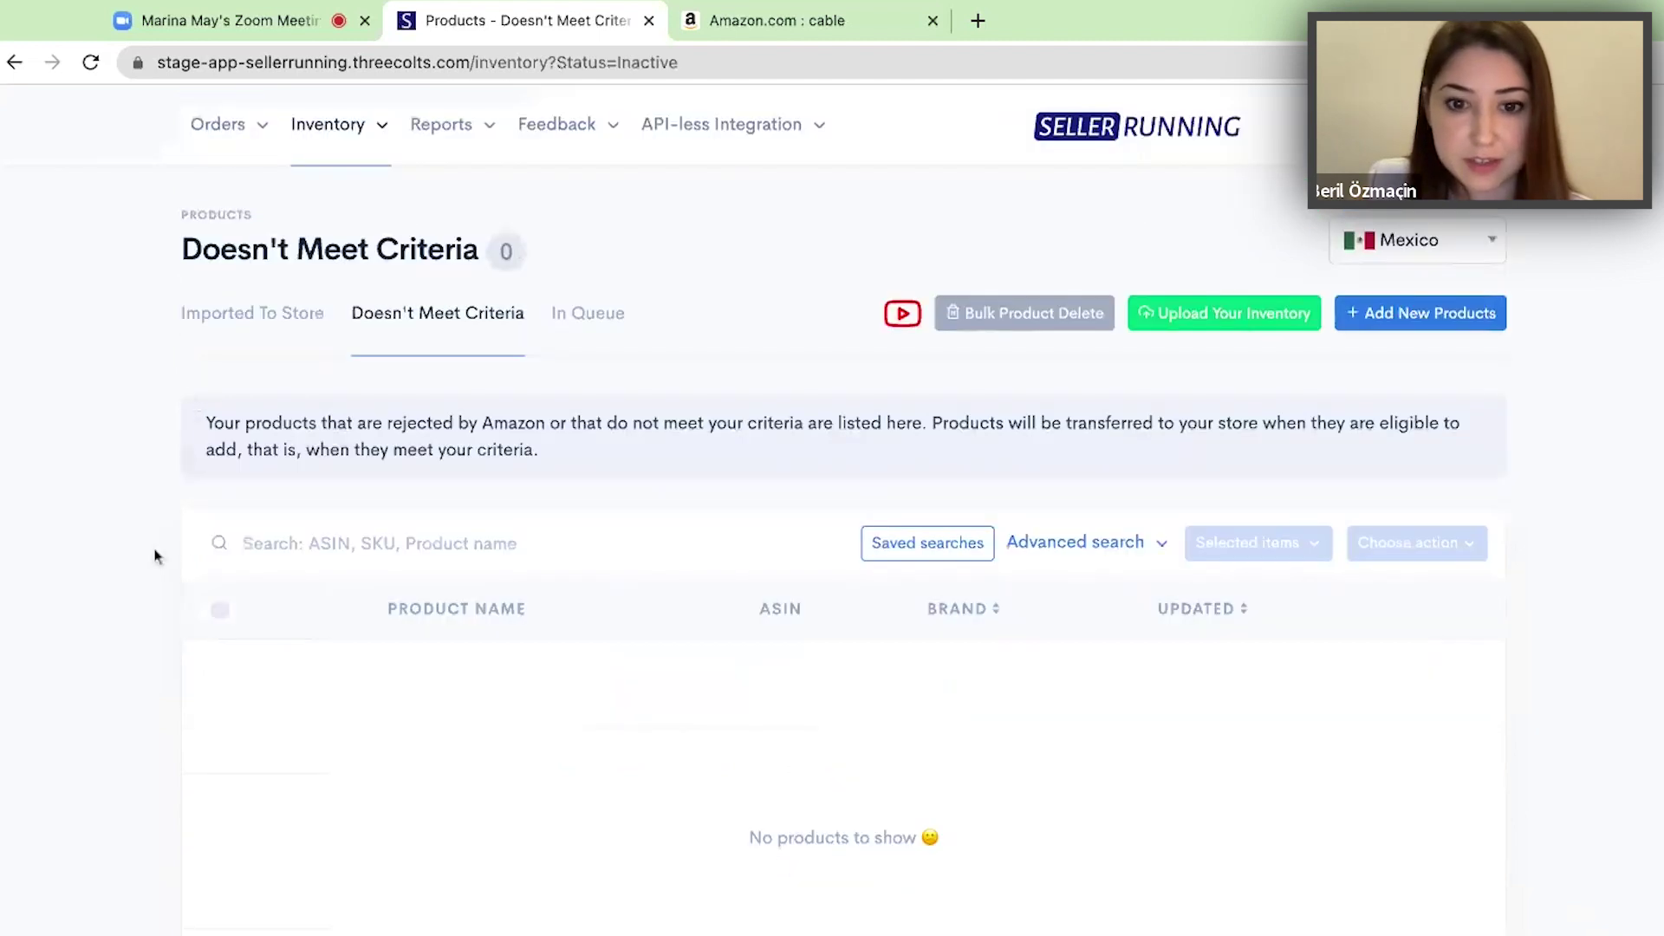
scroll(154, 555, down, 1)
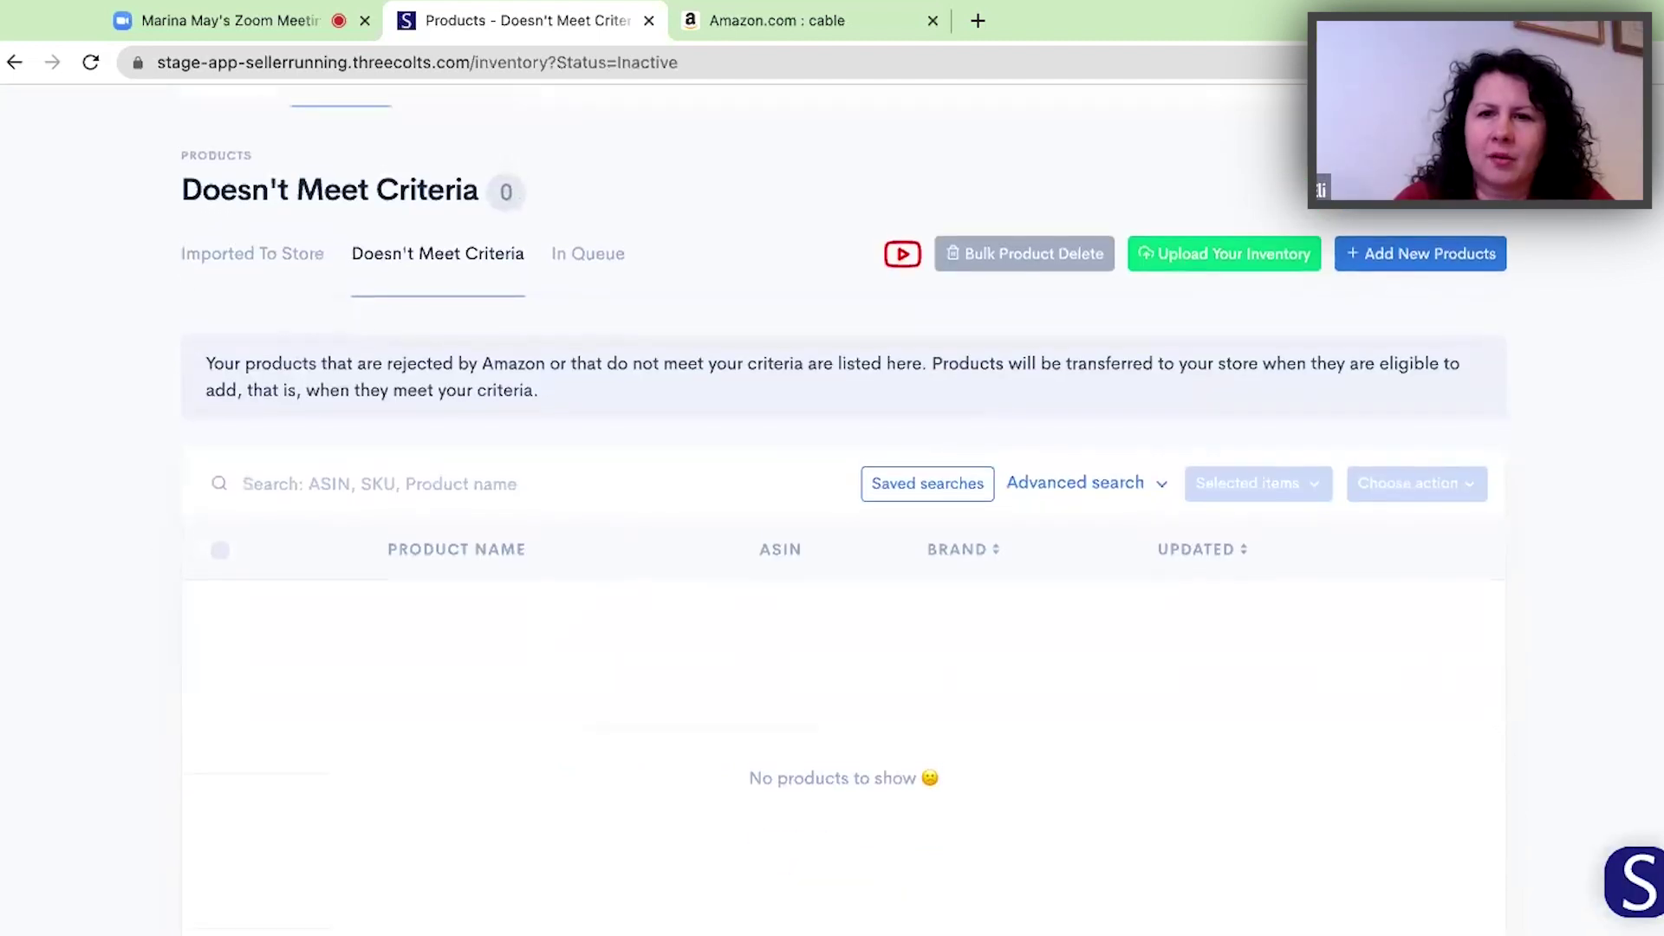
click(291, 260)
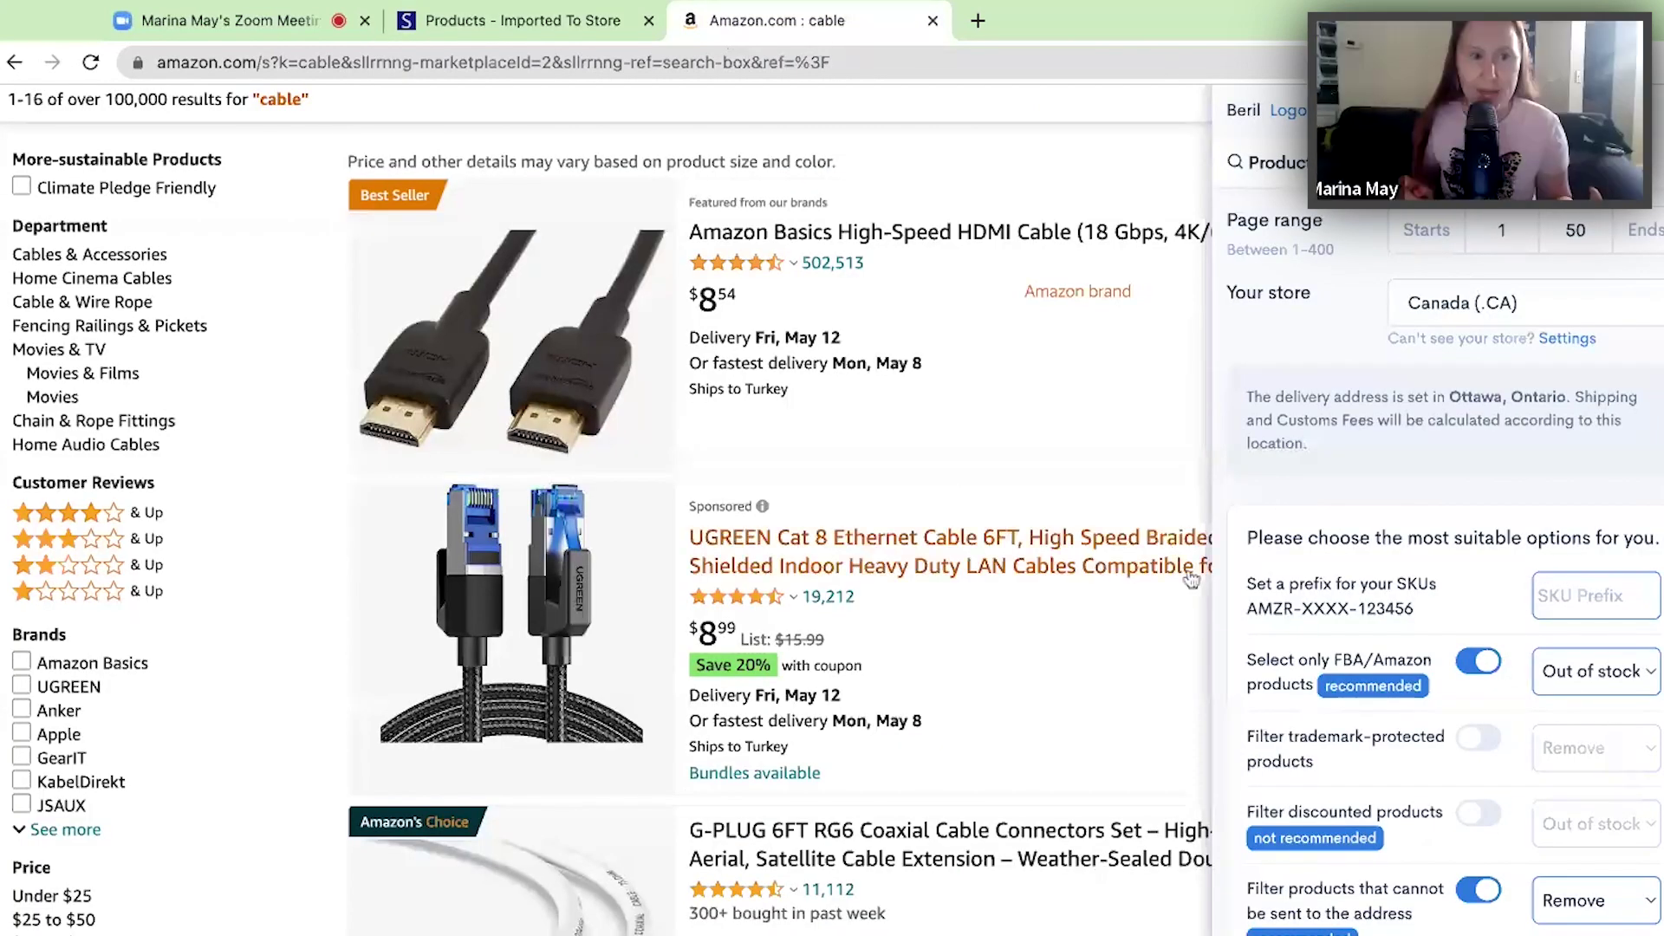
- Review the final filters, the never-added product types and the notices above the search and upload option in the Amazon extension
scroll(1300, 626, down, 10)
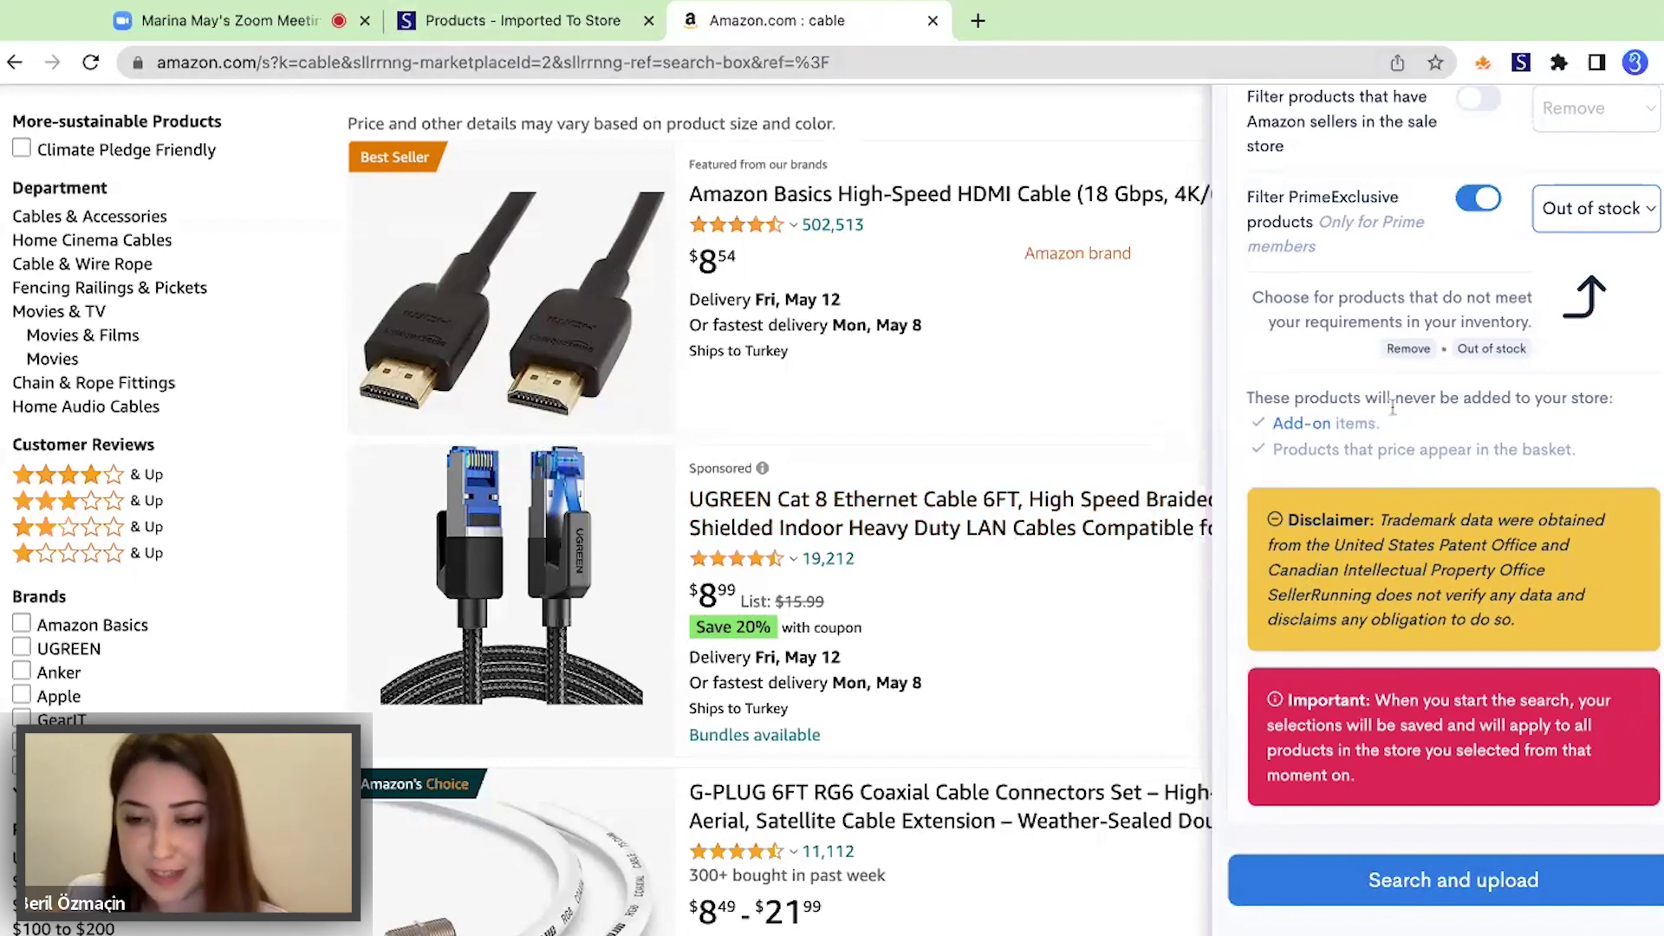
scroll(1421, 364, up, 2)
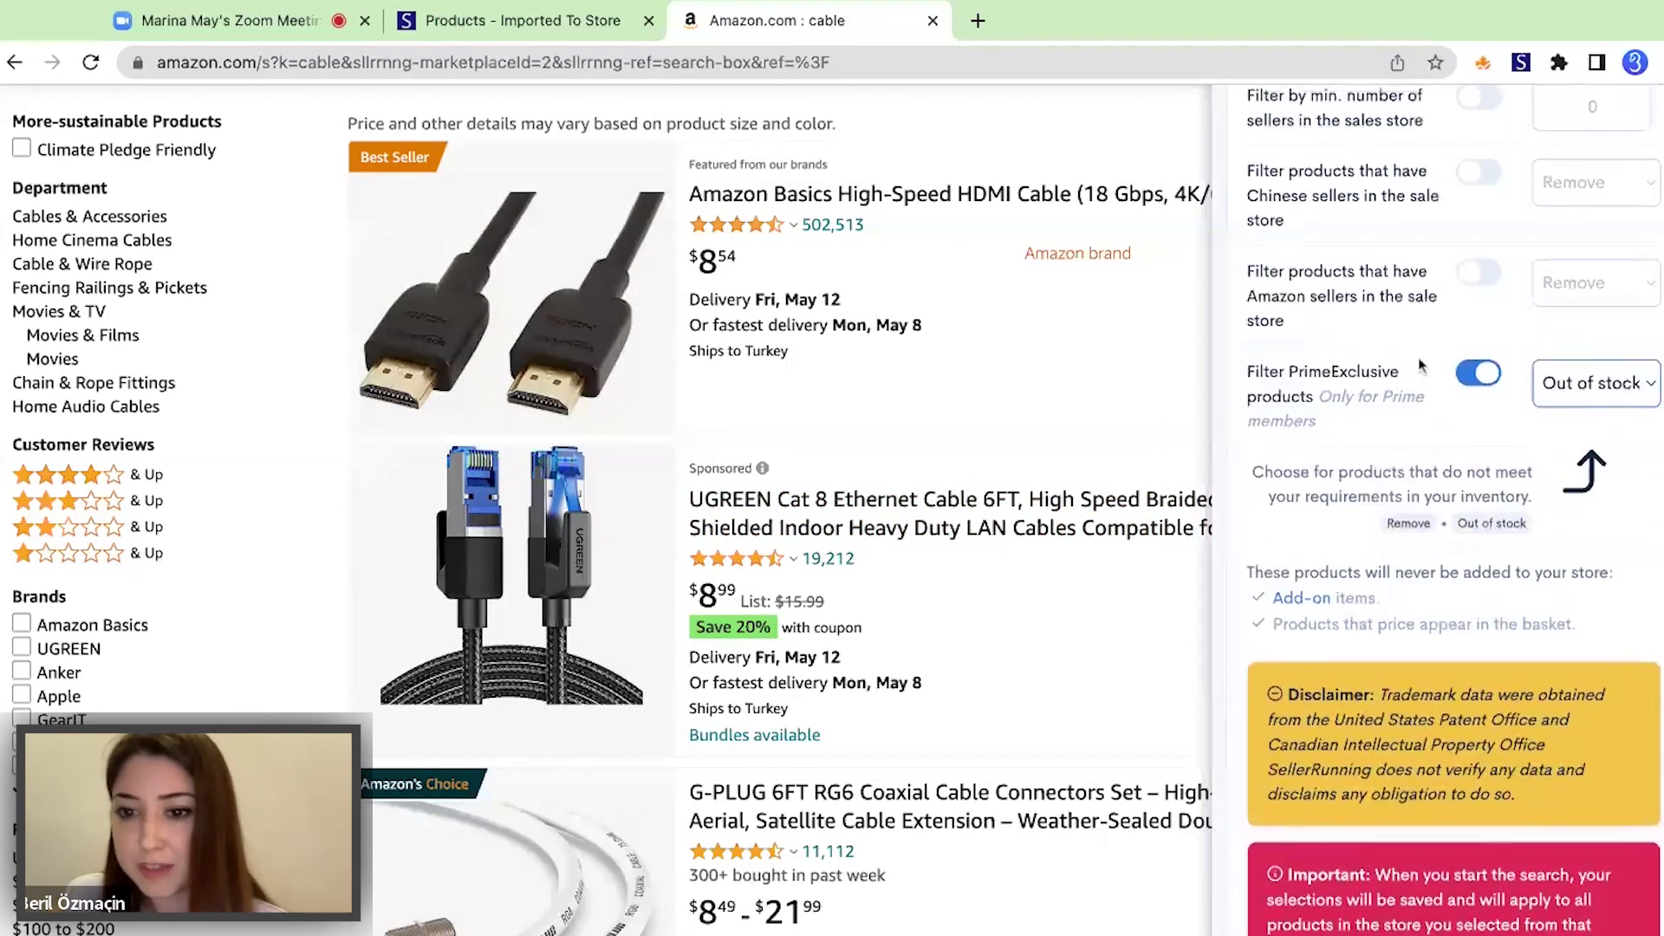
scroll(1421, 373, down, 2)
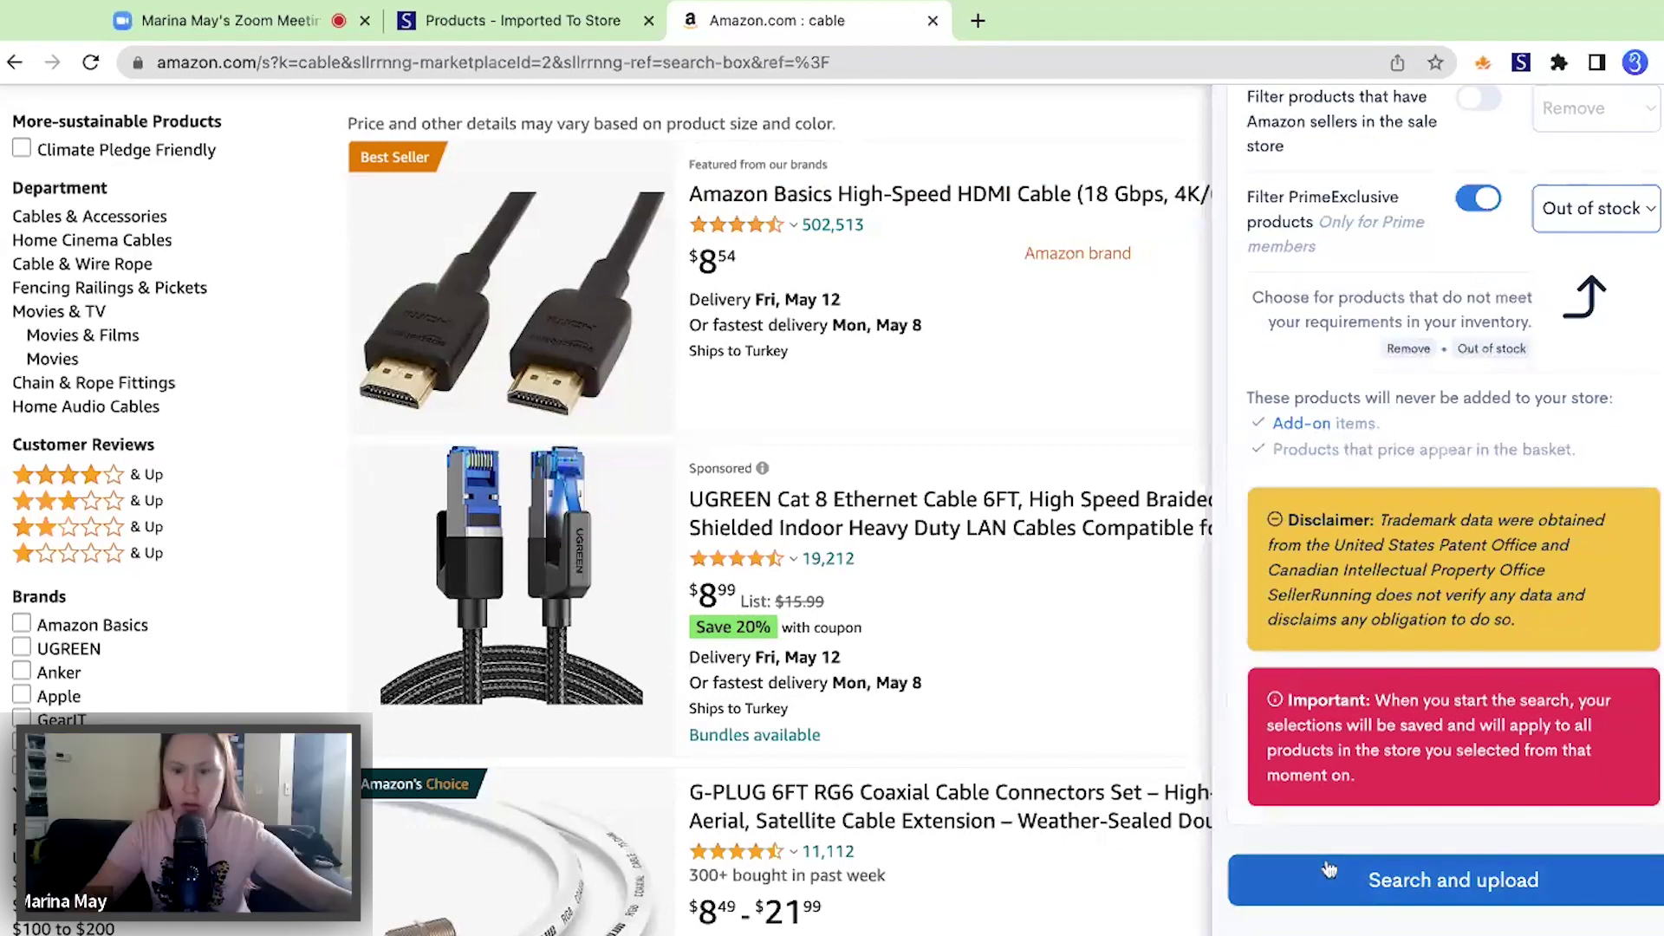
- Switch back to the SellerRunning inventory and look at the Imported To Store products
click(556, 22)
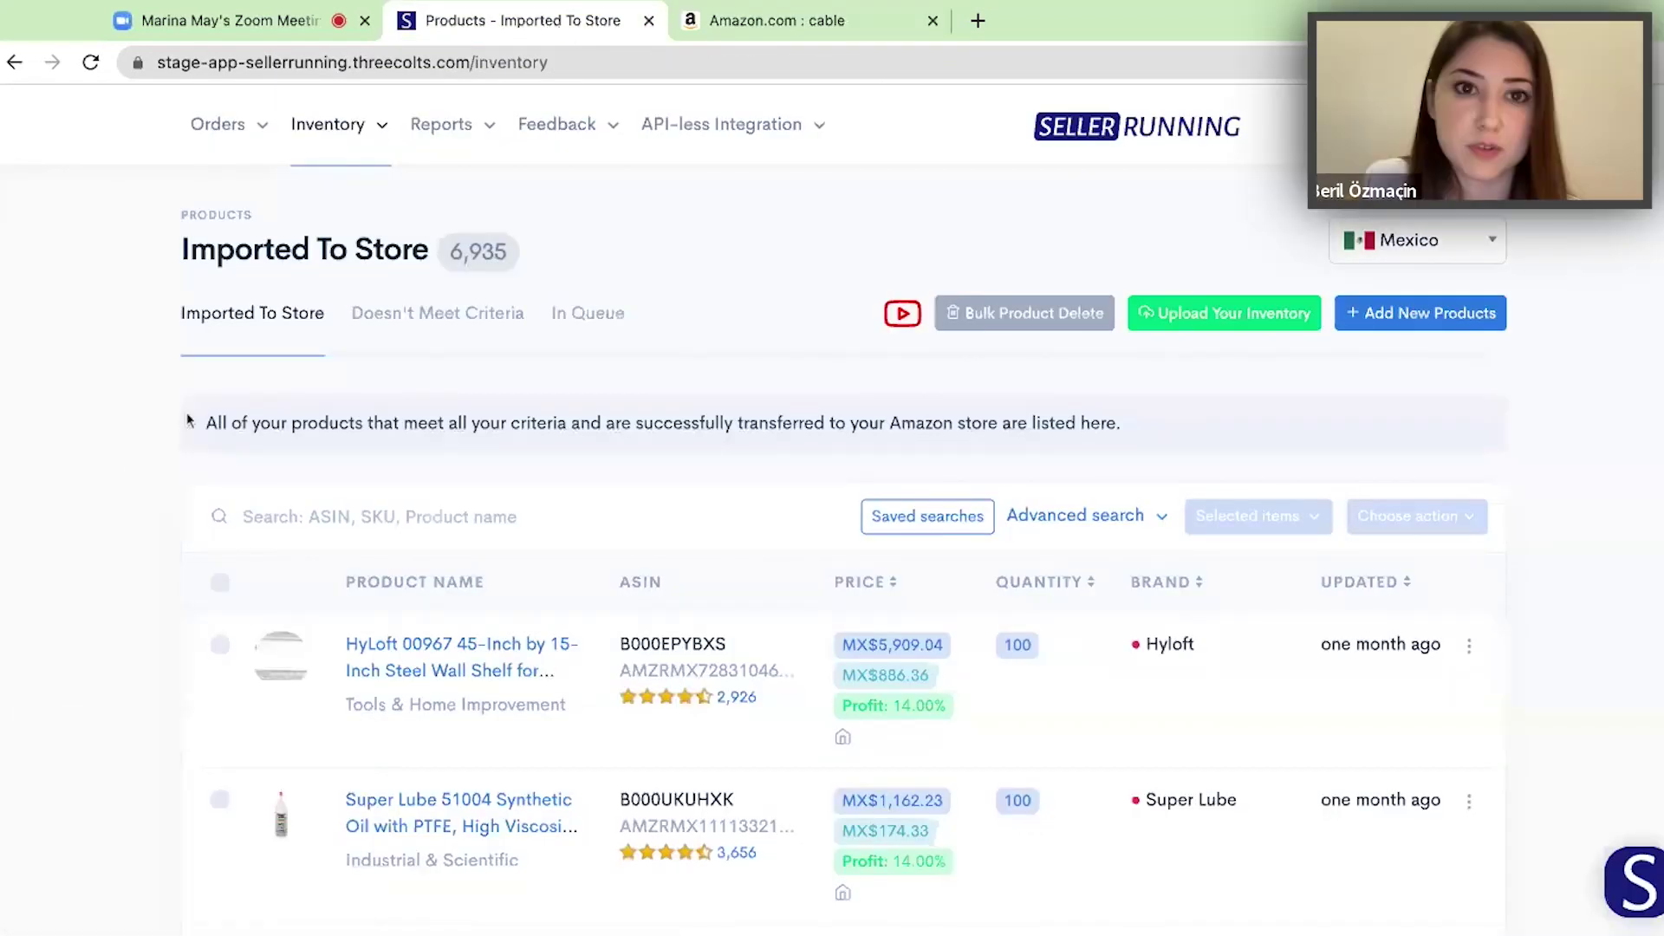
scroll(353, 649, down, 1)
scroll(353, 648, down, 1)
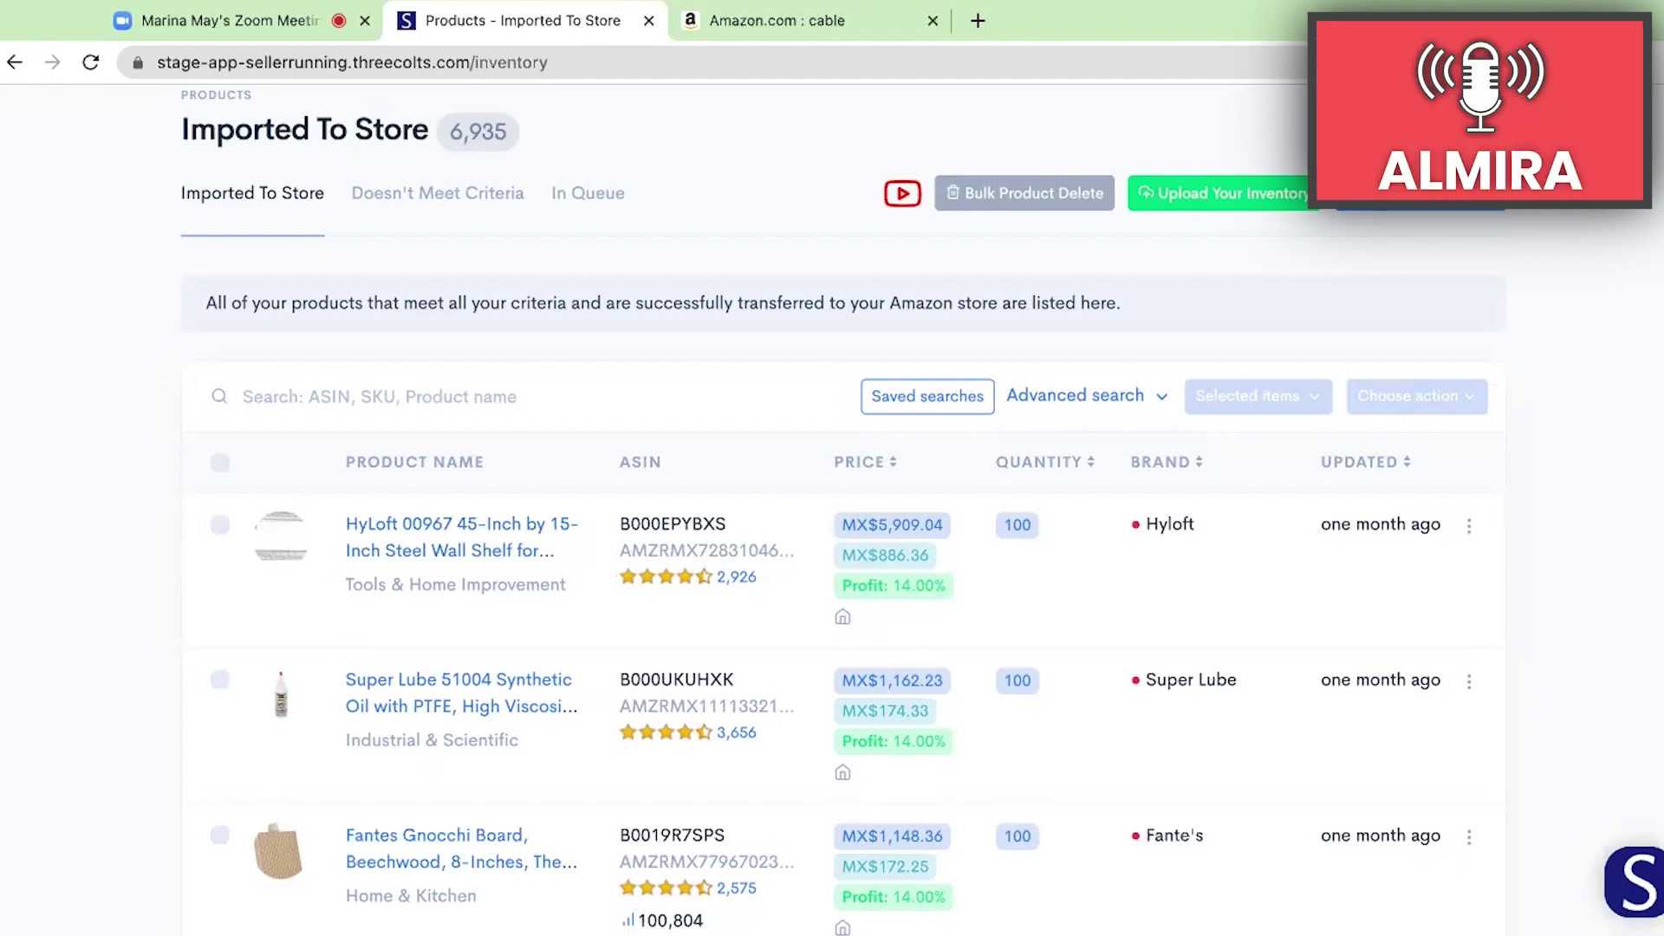
- View the In Queue product list and read the explanation of why newly added products wait there
key(super+r)
scroll(75, 339, down, 1)
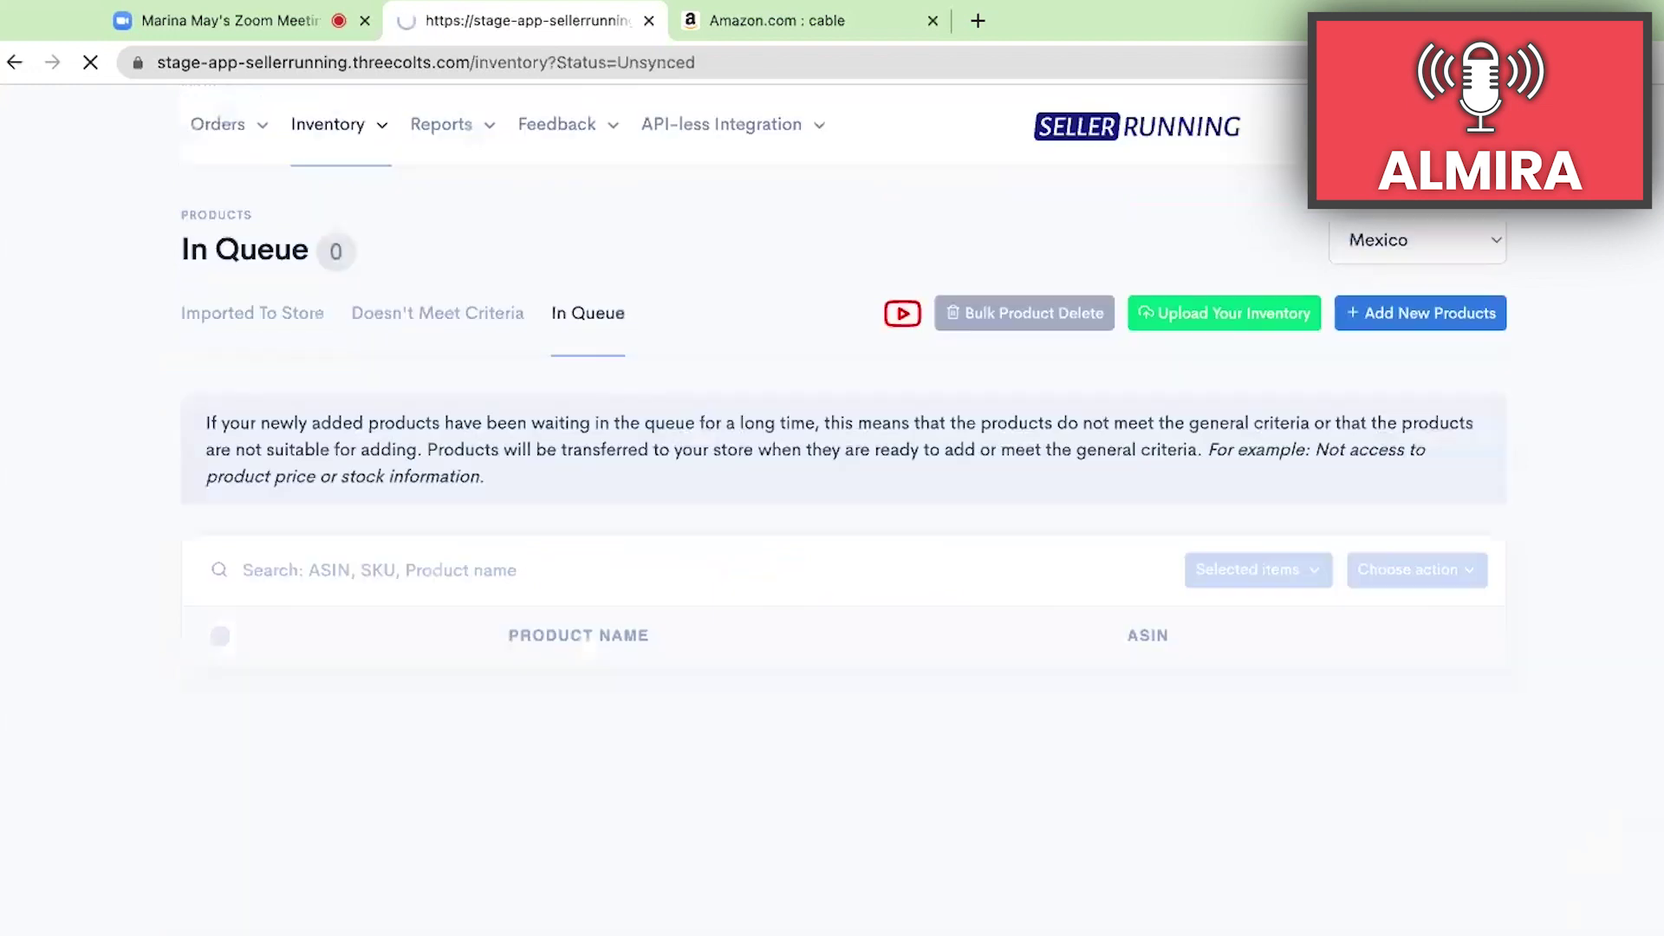
scroll(104, 455, down, 1)
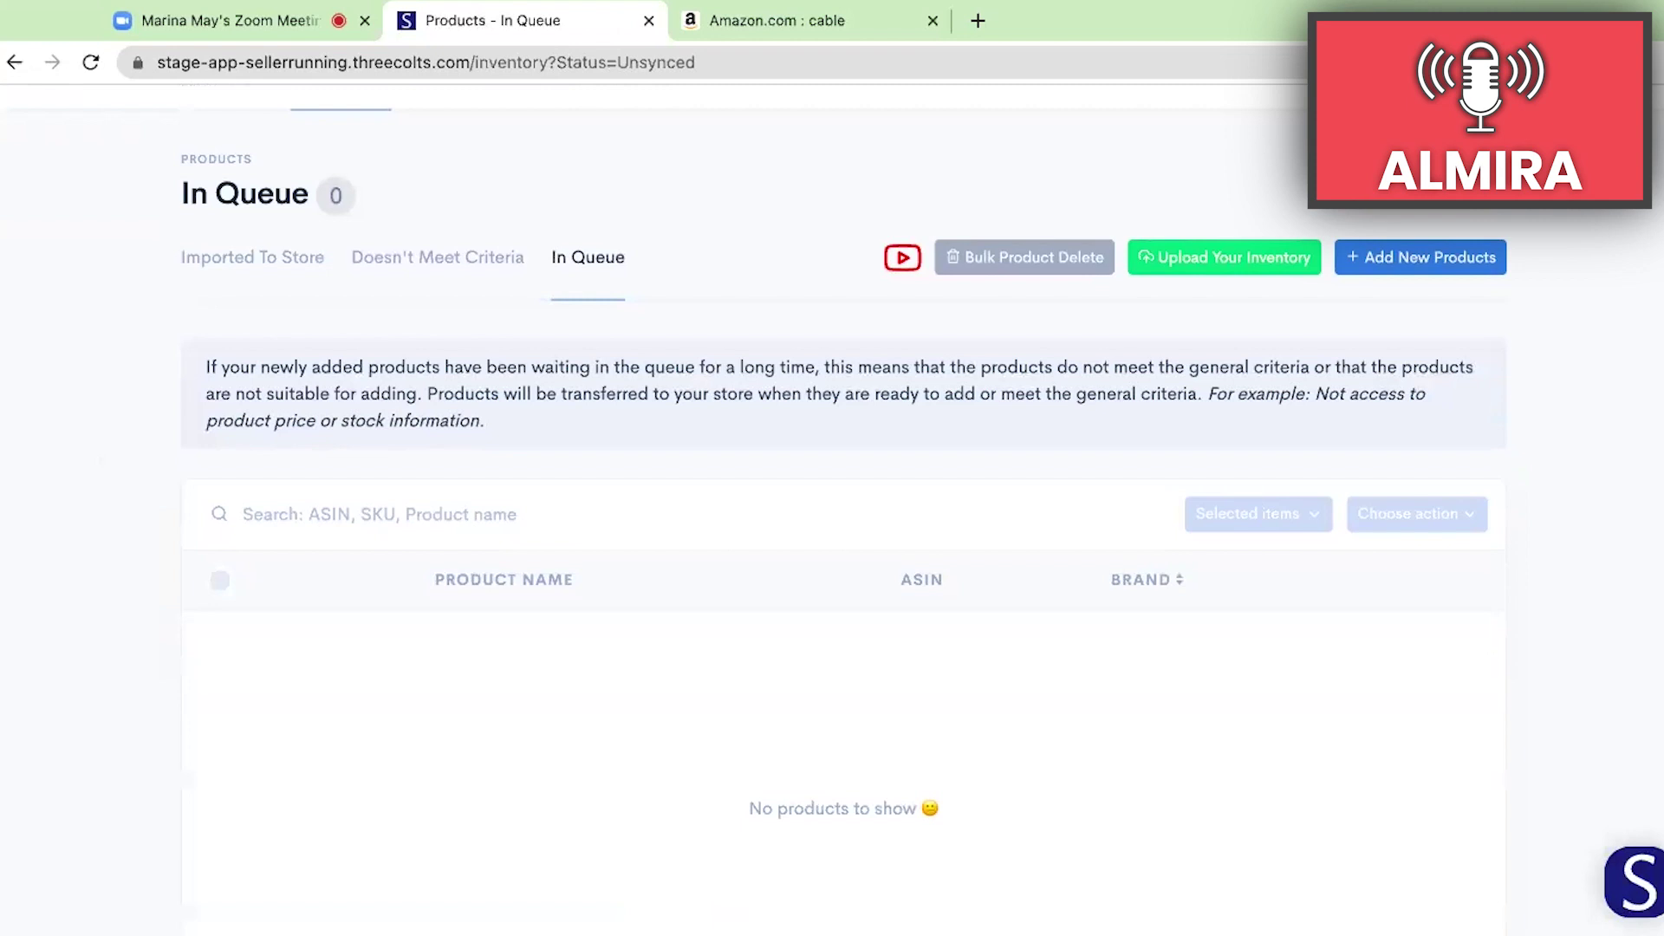
- Return to the Imported To Store list and look over its products once more
scroll(843, 492, up, 1)
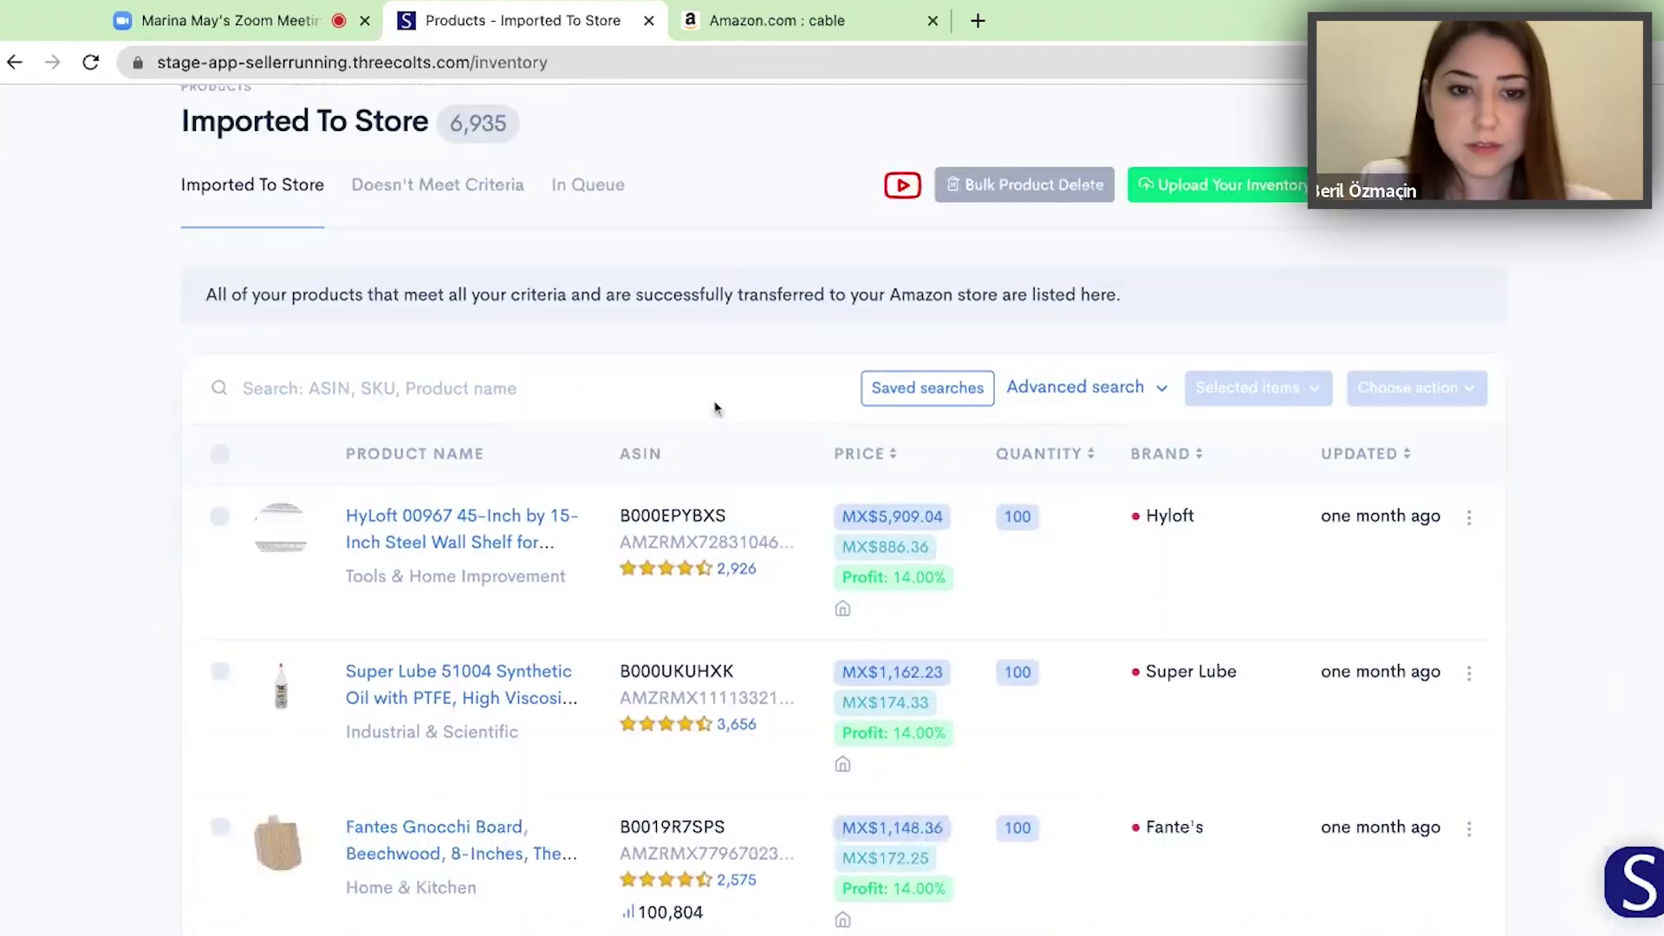
scroll(711, 398, down, 5)
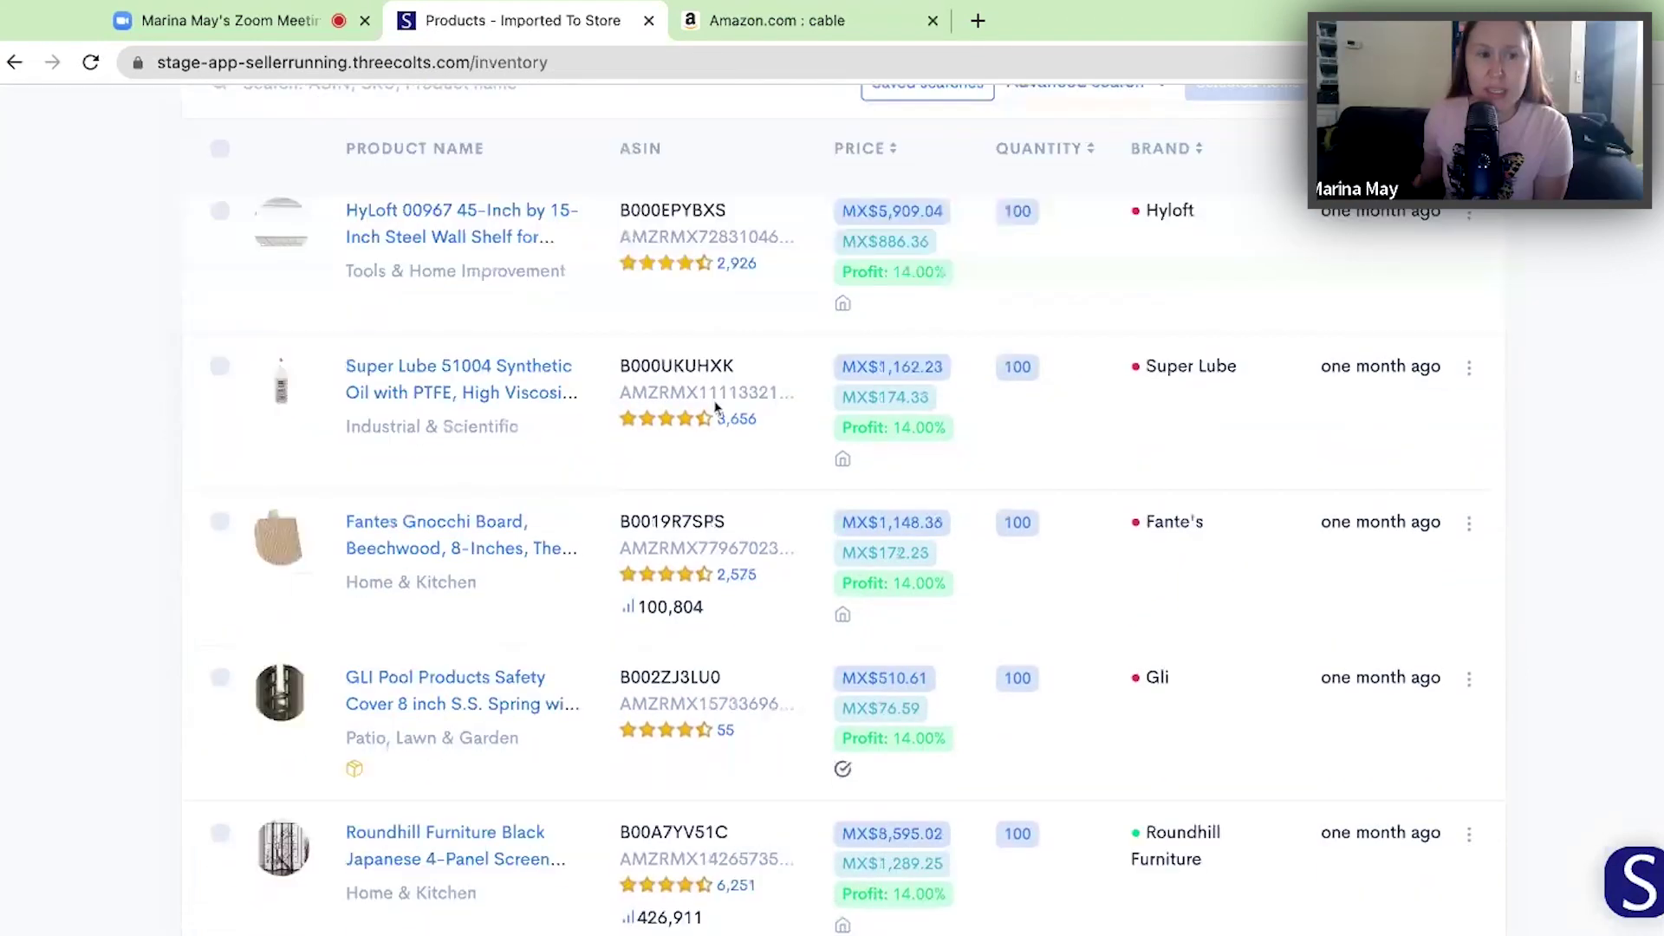
scroll(706, 388, up, 5)
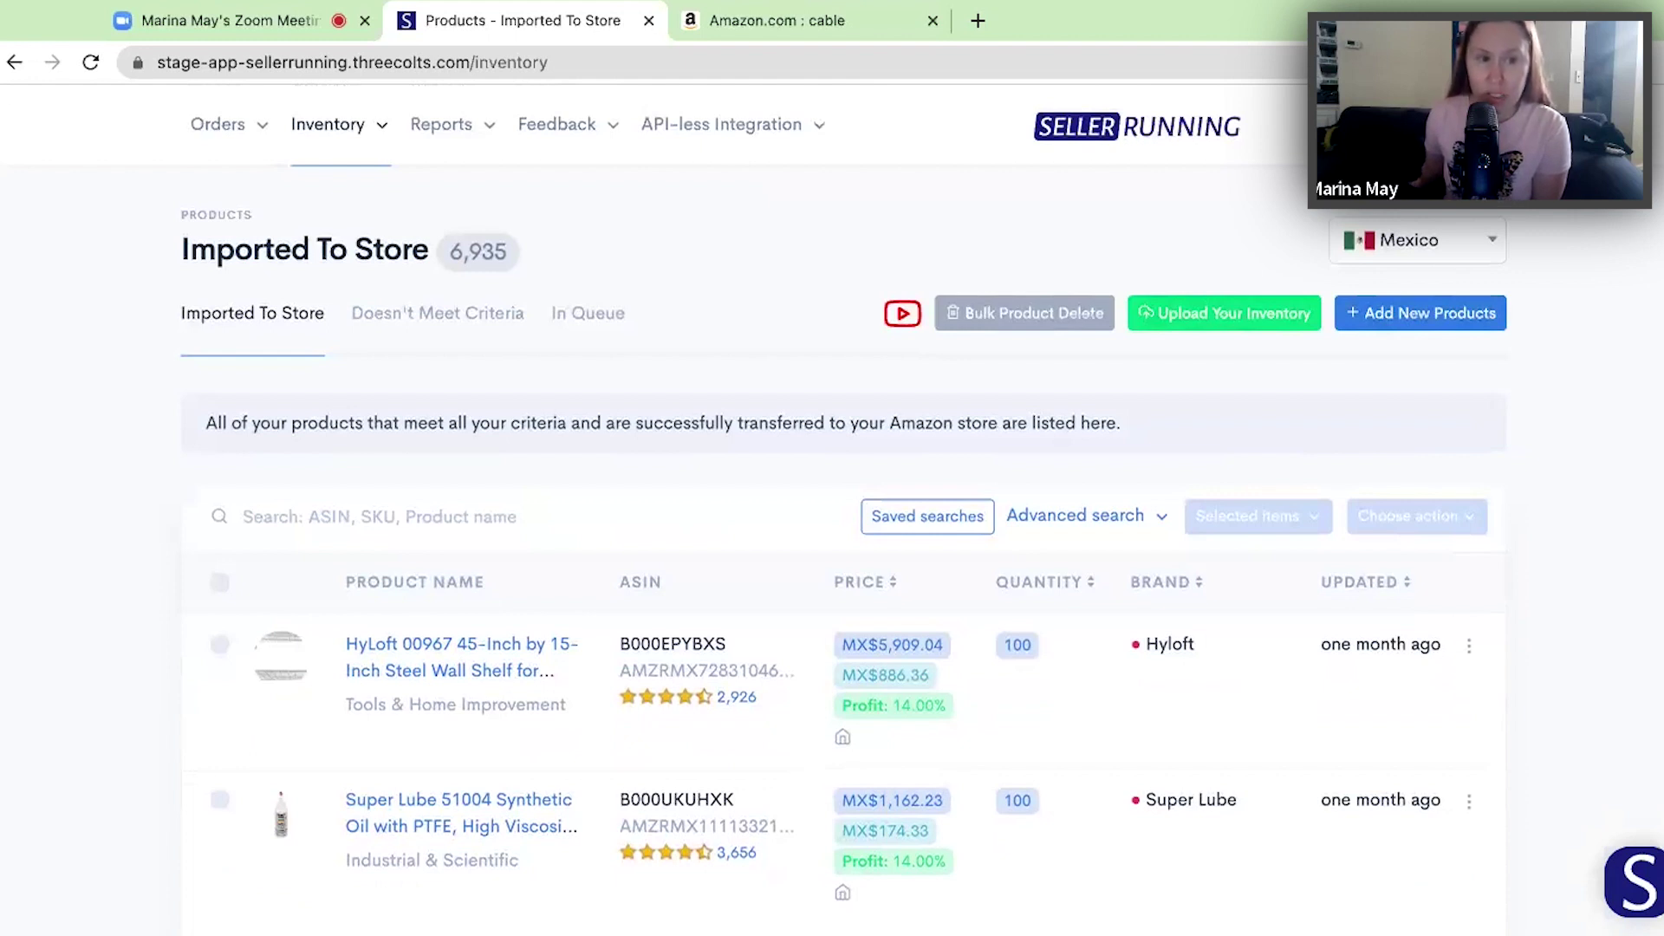
- Open the Doesn't Meet Criteria list and expand its advanced search options
click(509, 327)
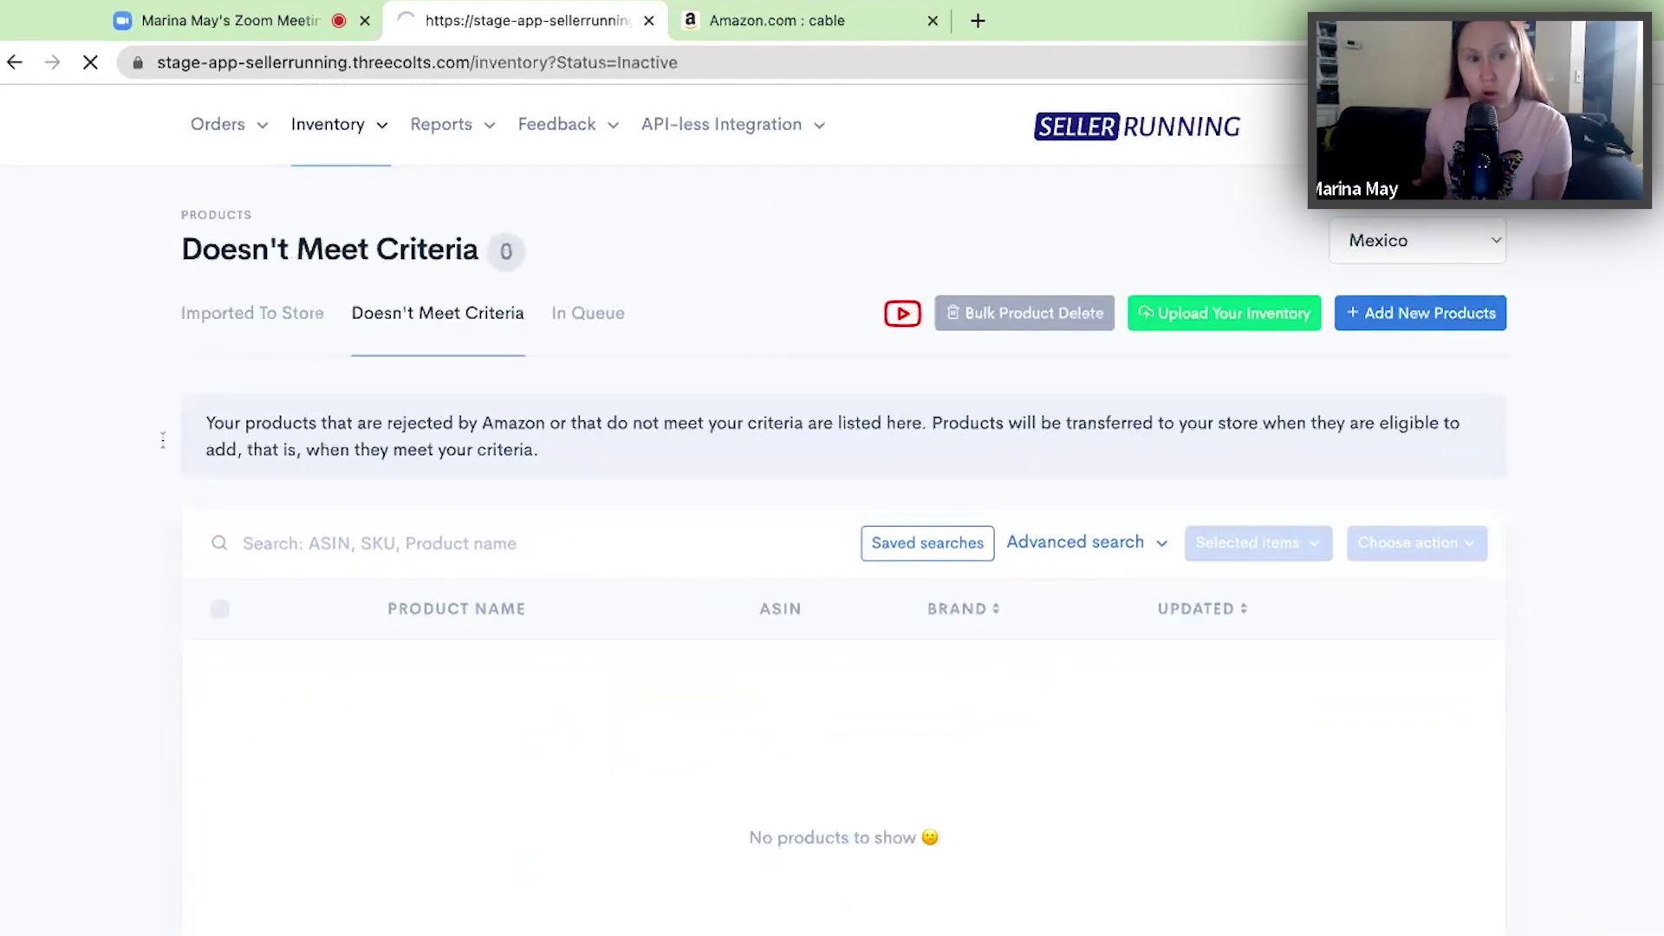
scroll(508, 327, down, 1)
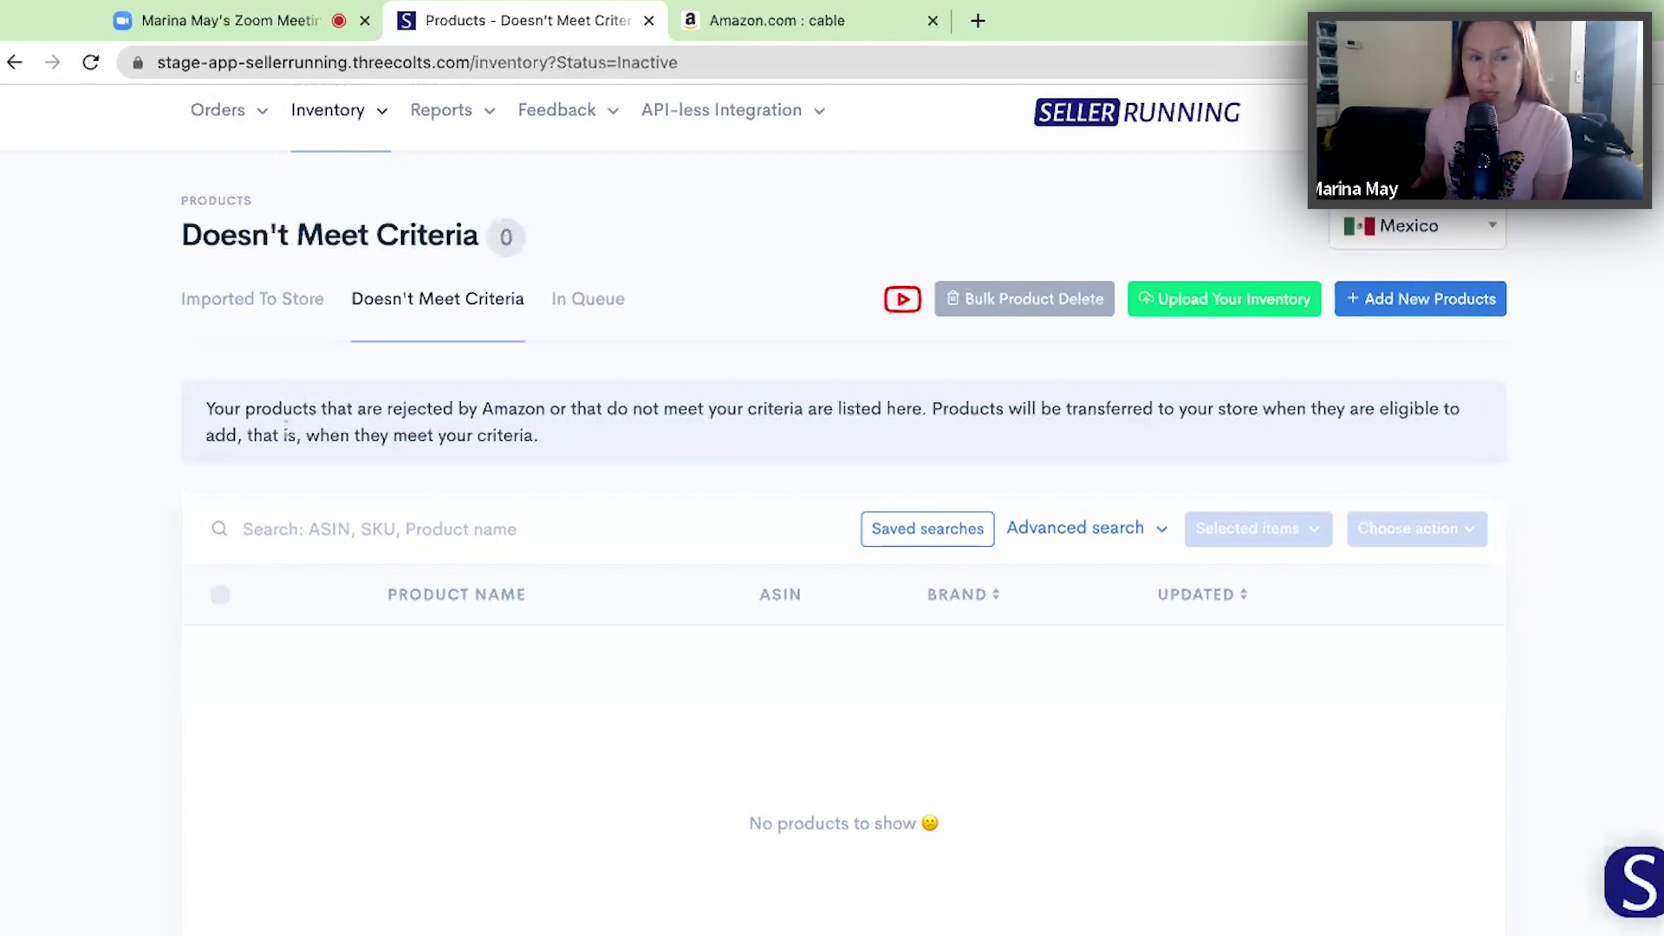
click(1100, 531)
scroll(808, 482, down, 1)
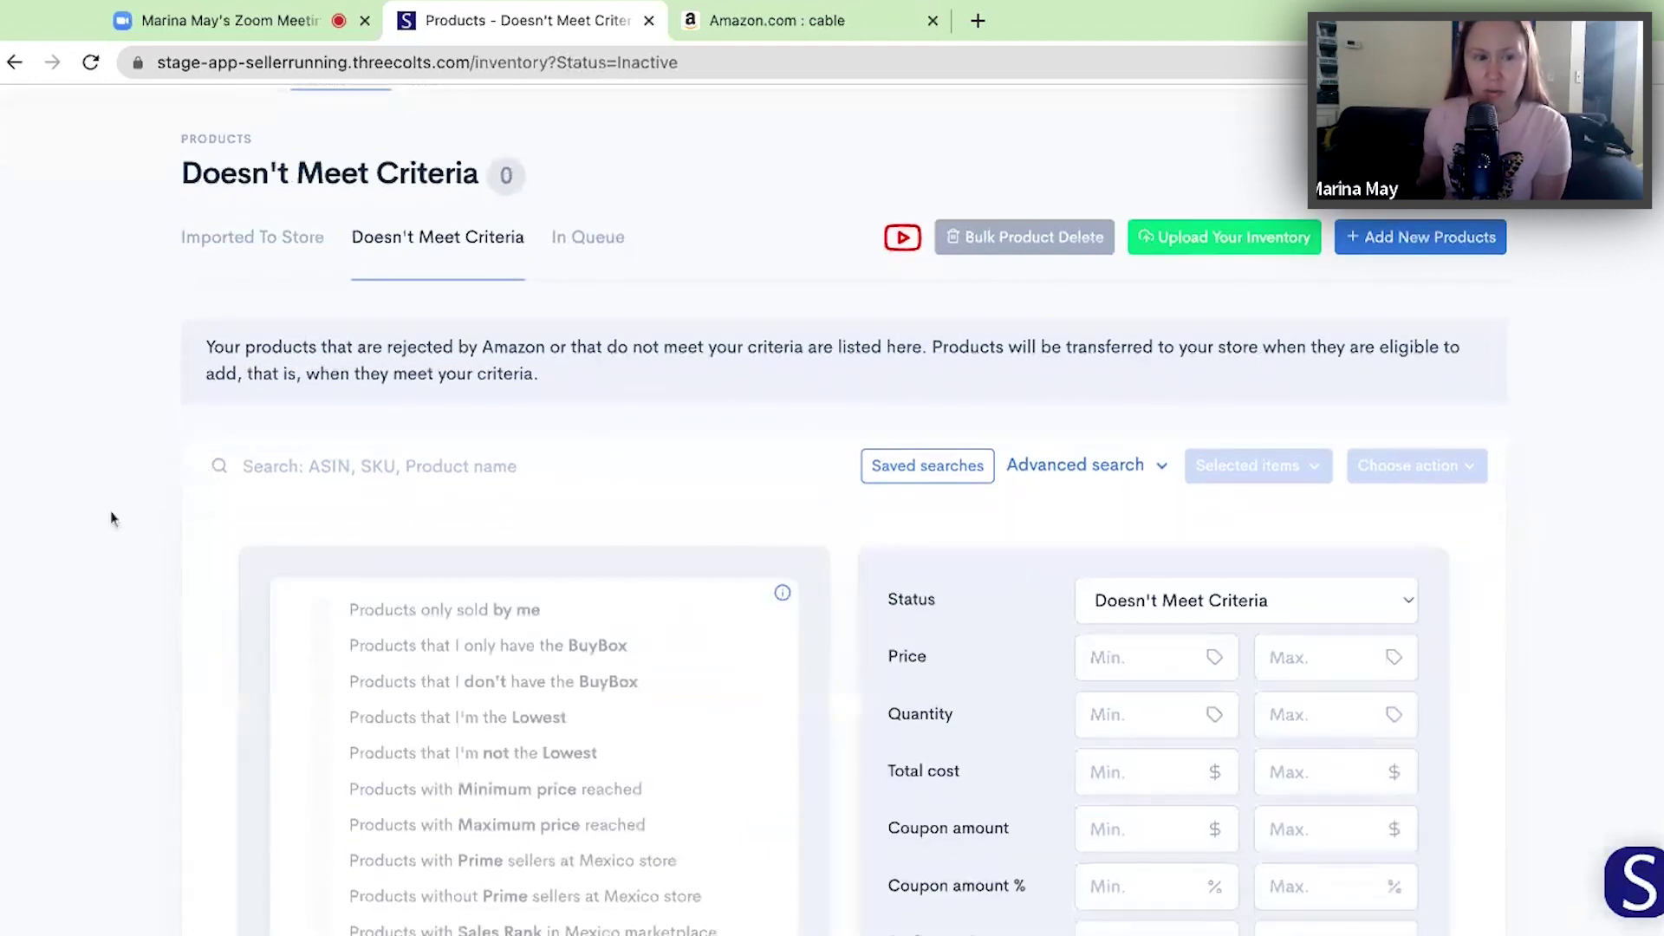
- Examine the advanced search filters for store and US marketplace conditions, restrictions, SellerRunning House compatibility, price, sales rank and review ranges
scroll(111, 511, down, 2)
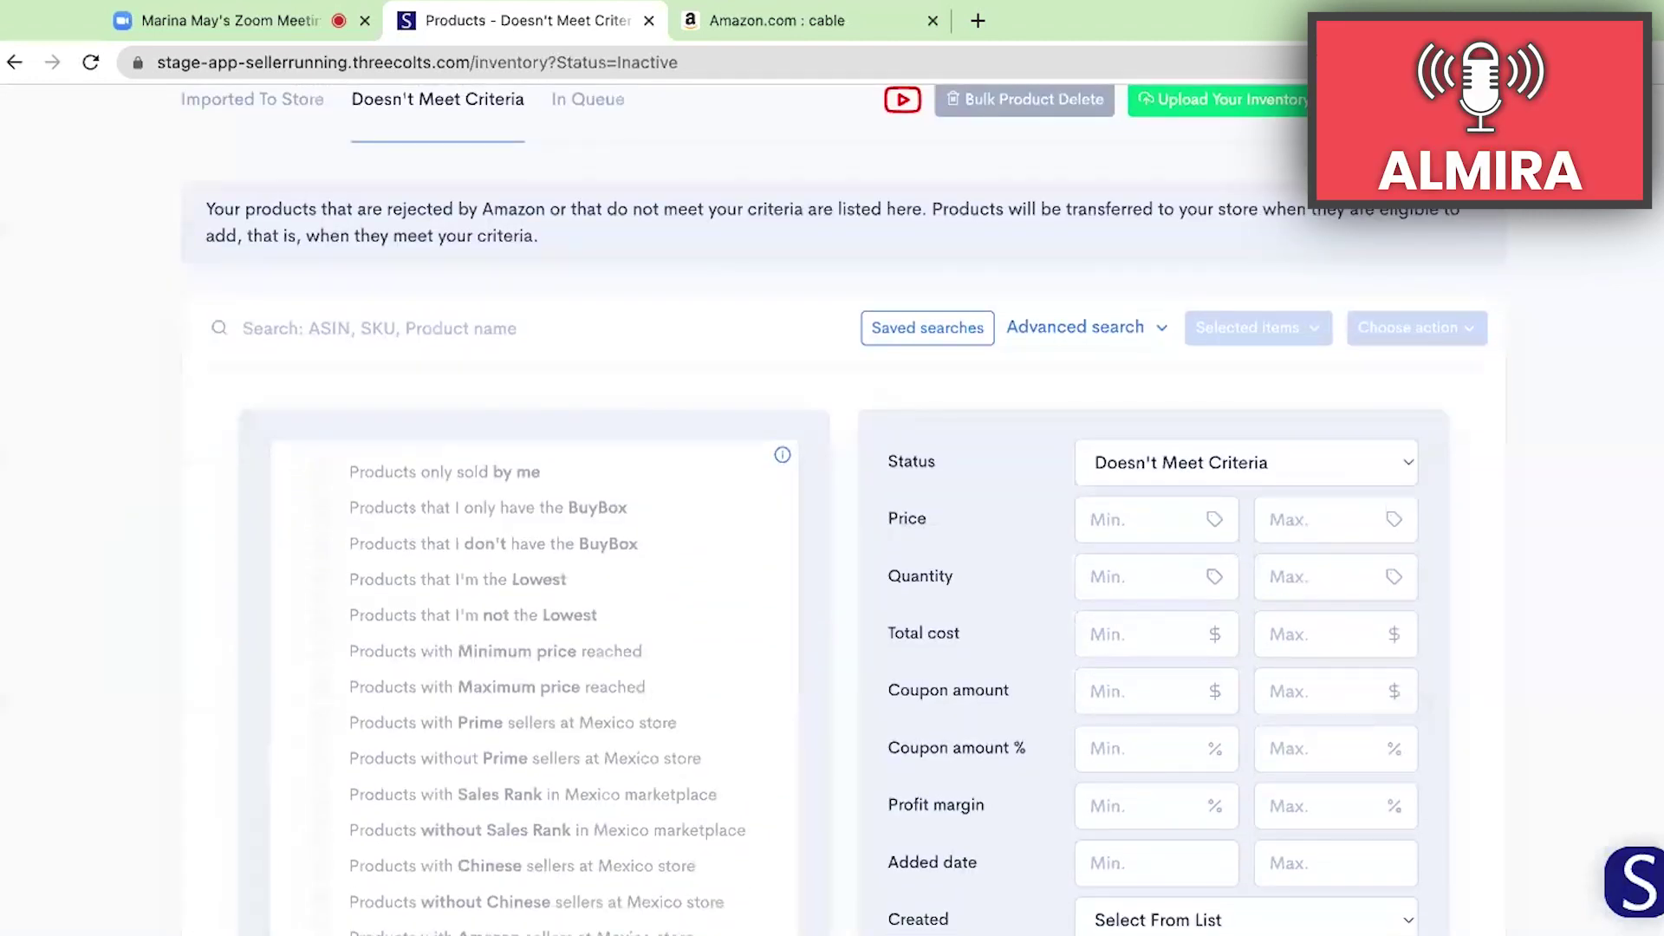
scroll(838, 509, up, 1)
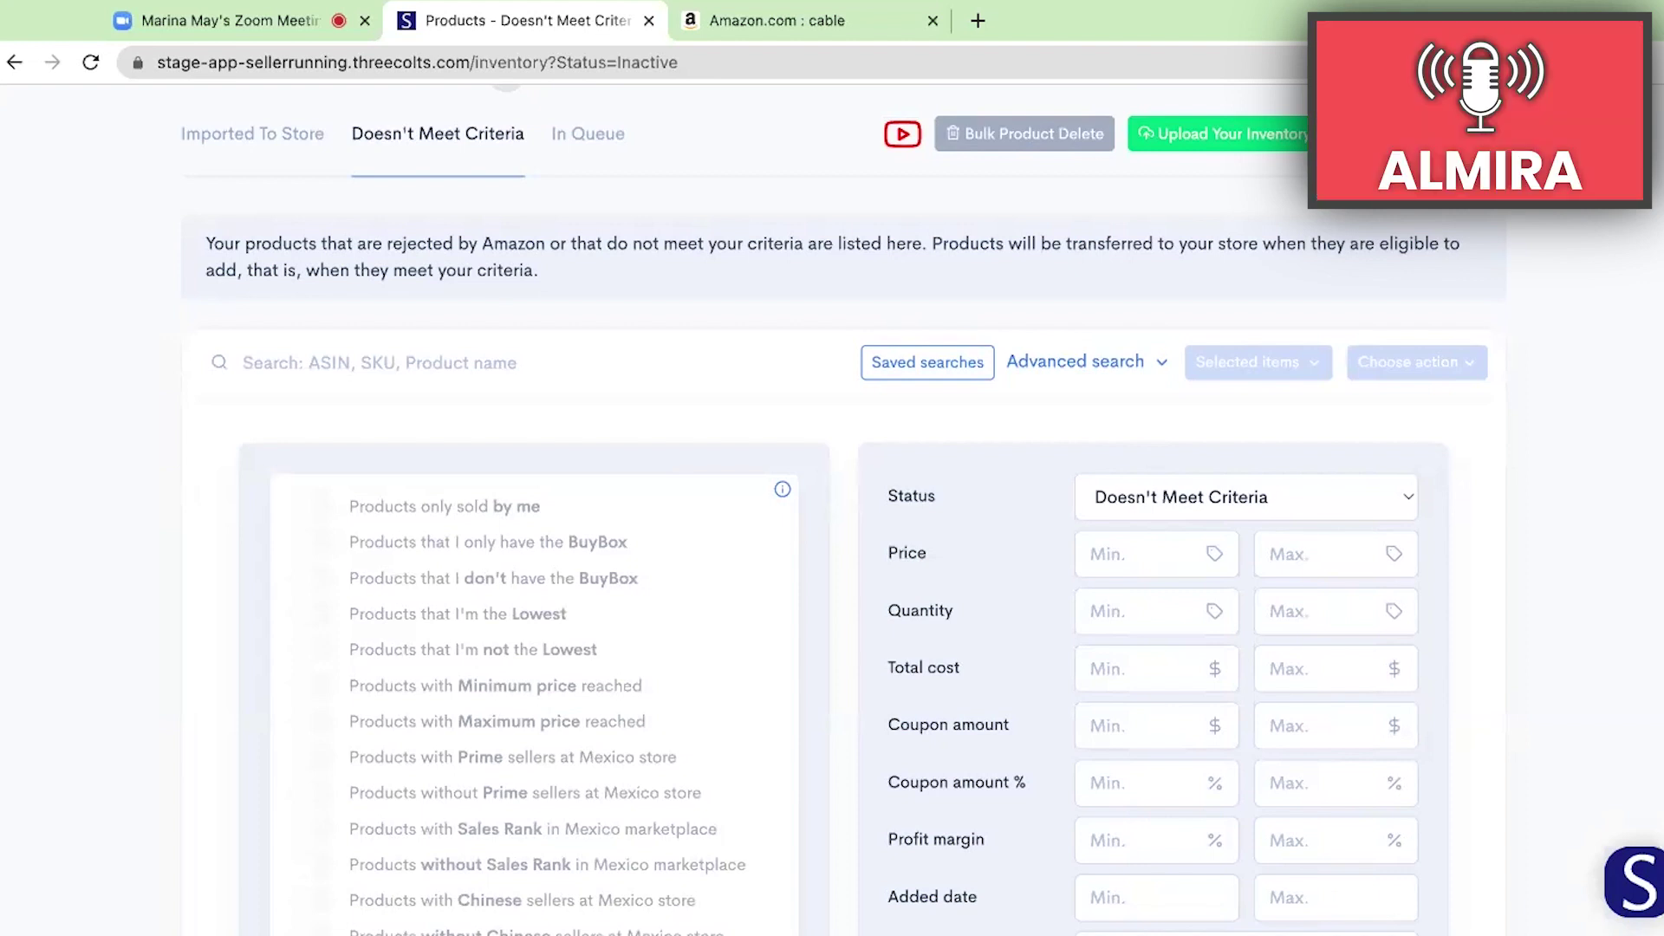
scroll(45, 590, down, 2)
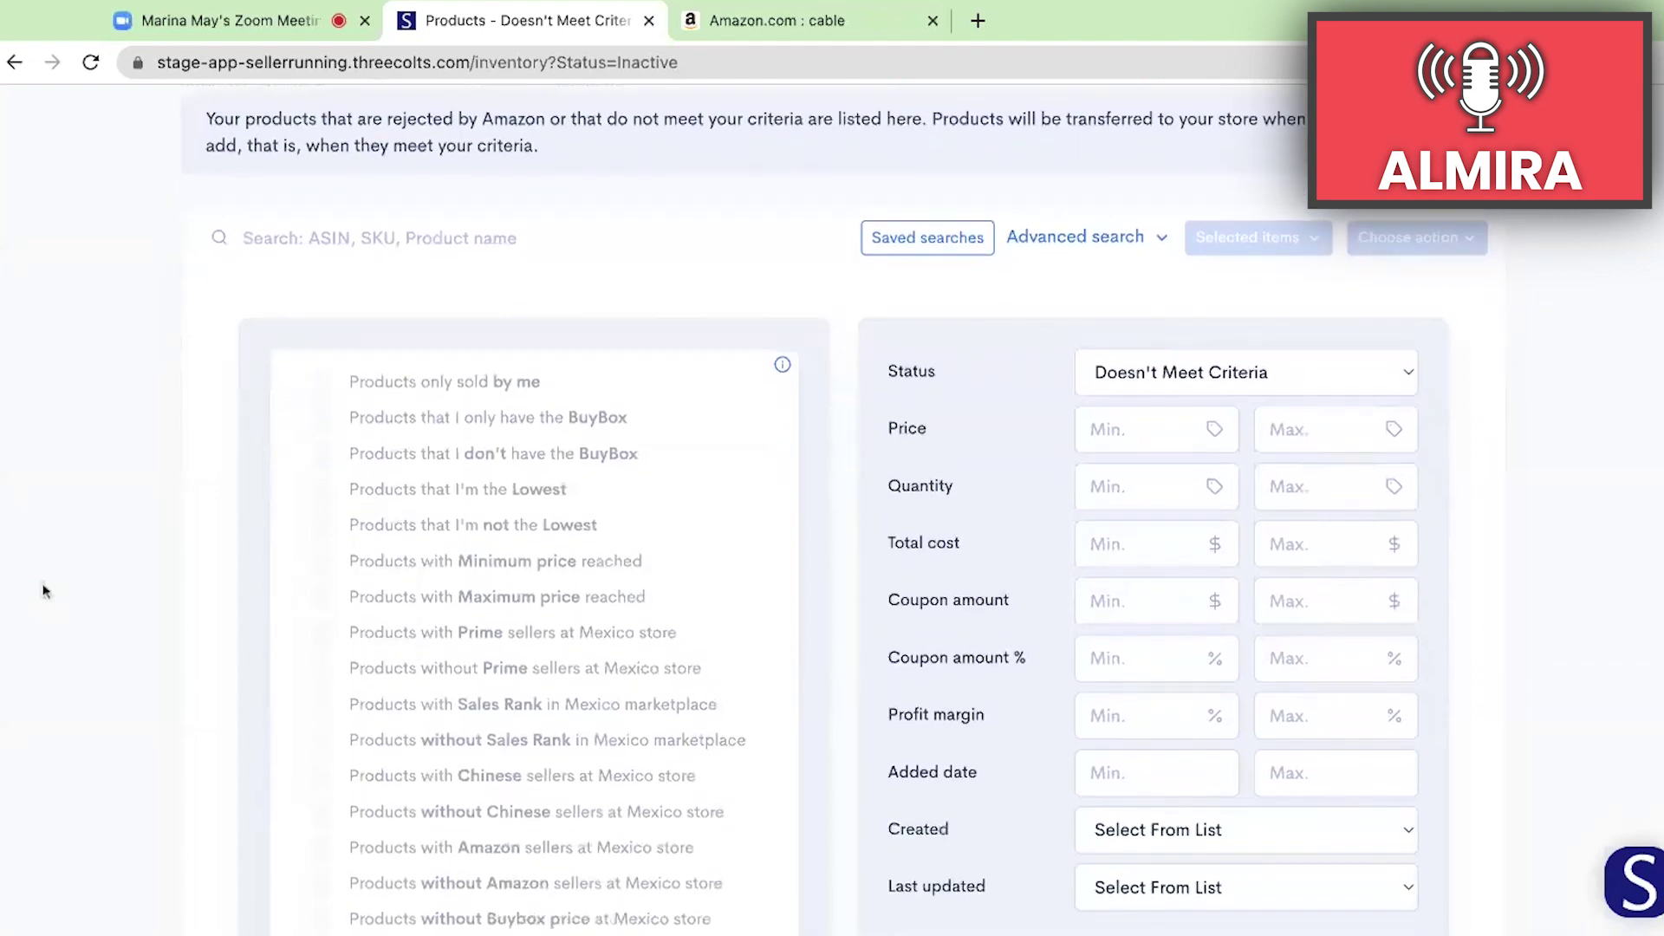
scroll(45, 590, down, 2)
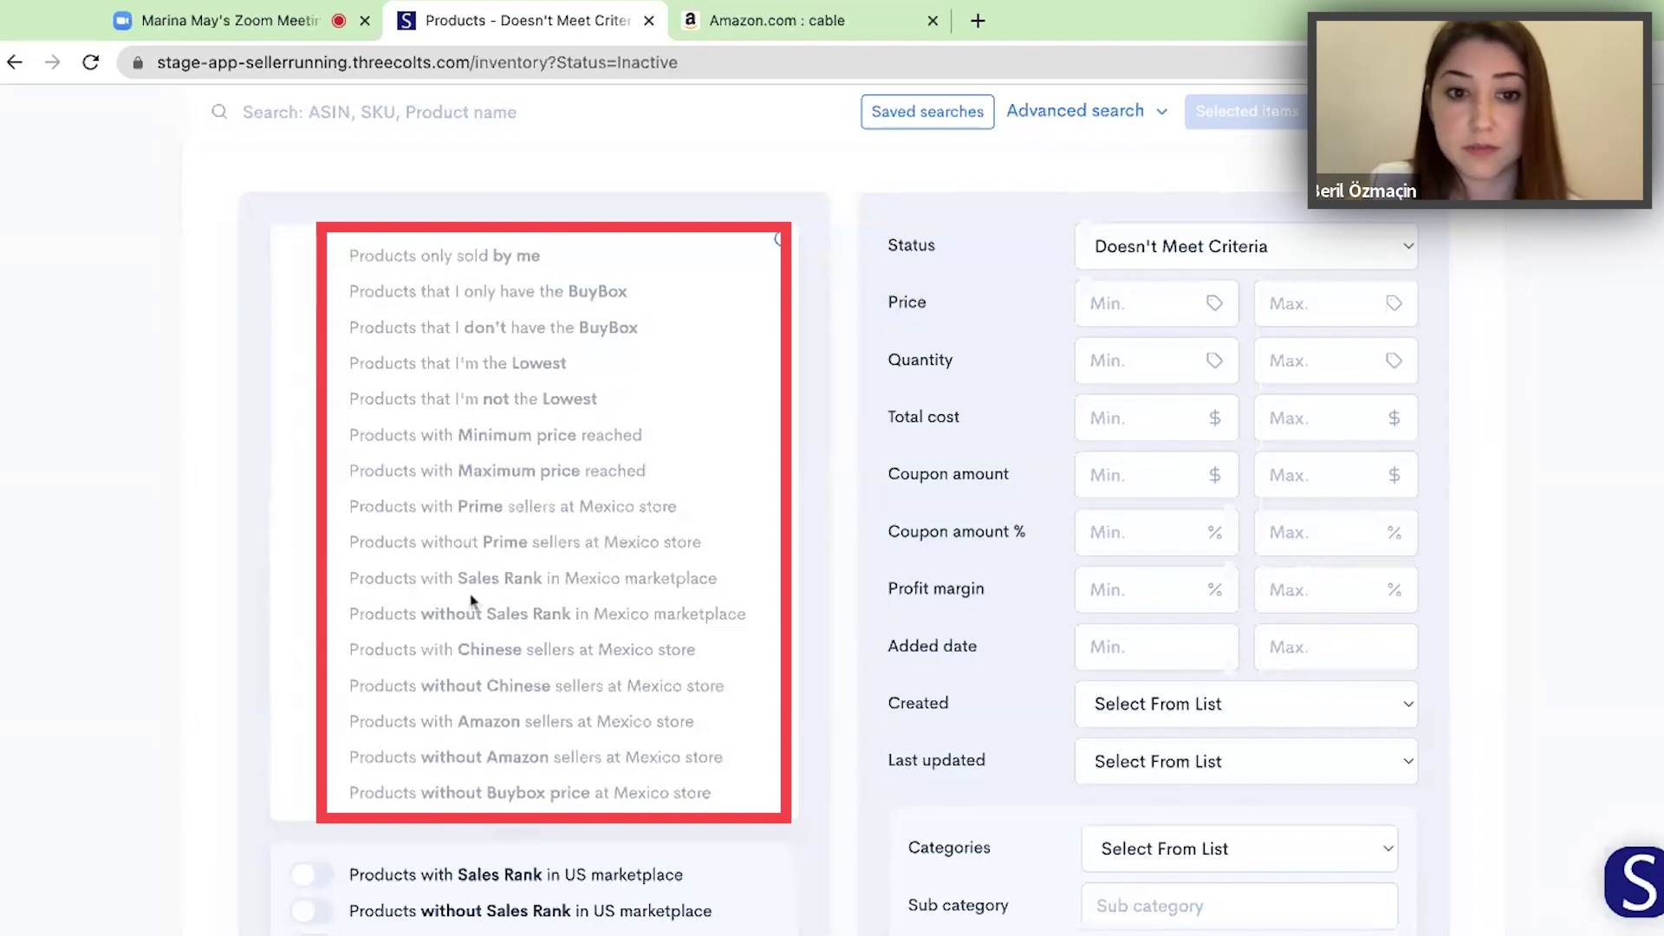
scroll(428, 621, down, 4)
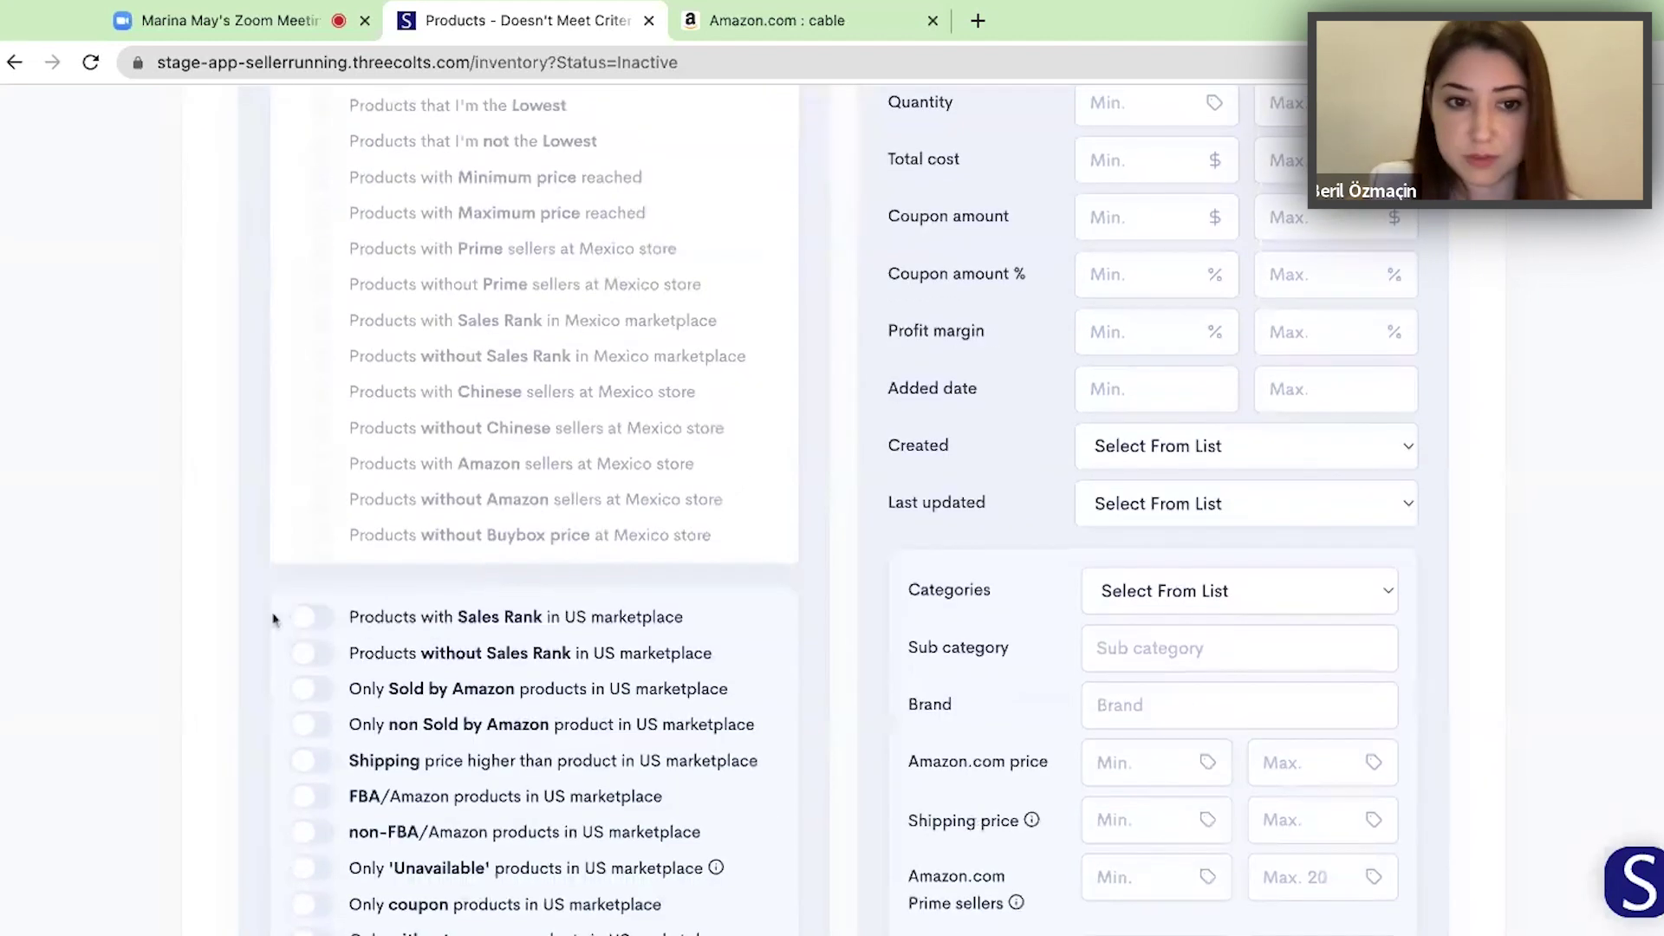
scroll(175, 624, down, 2)
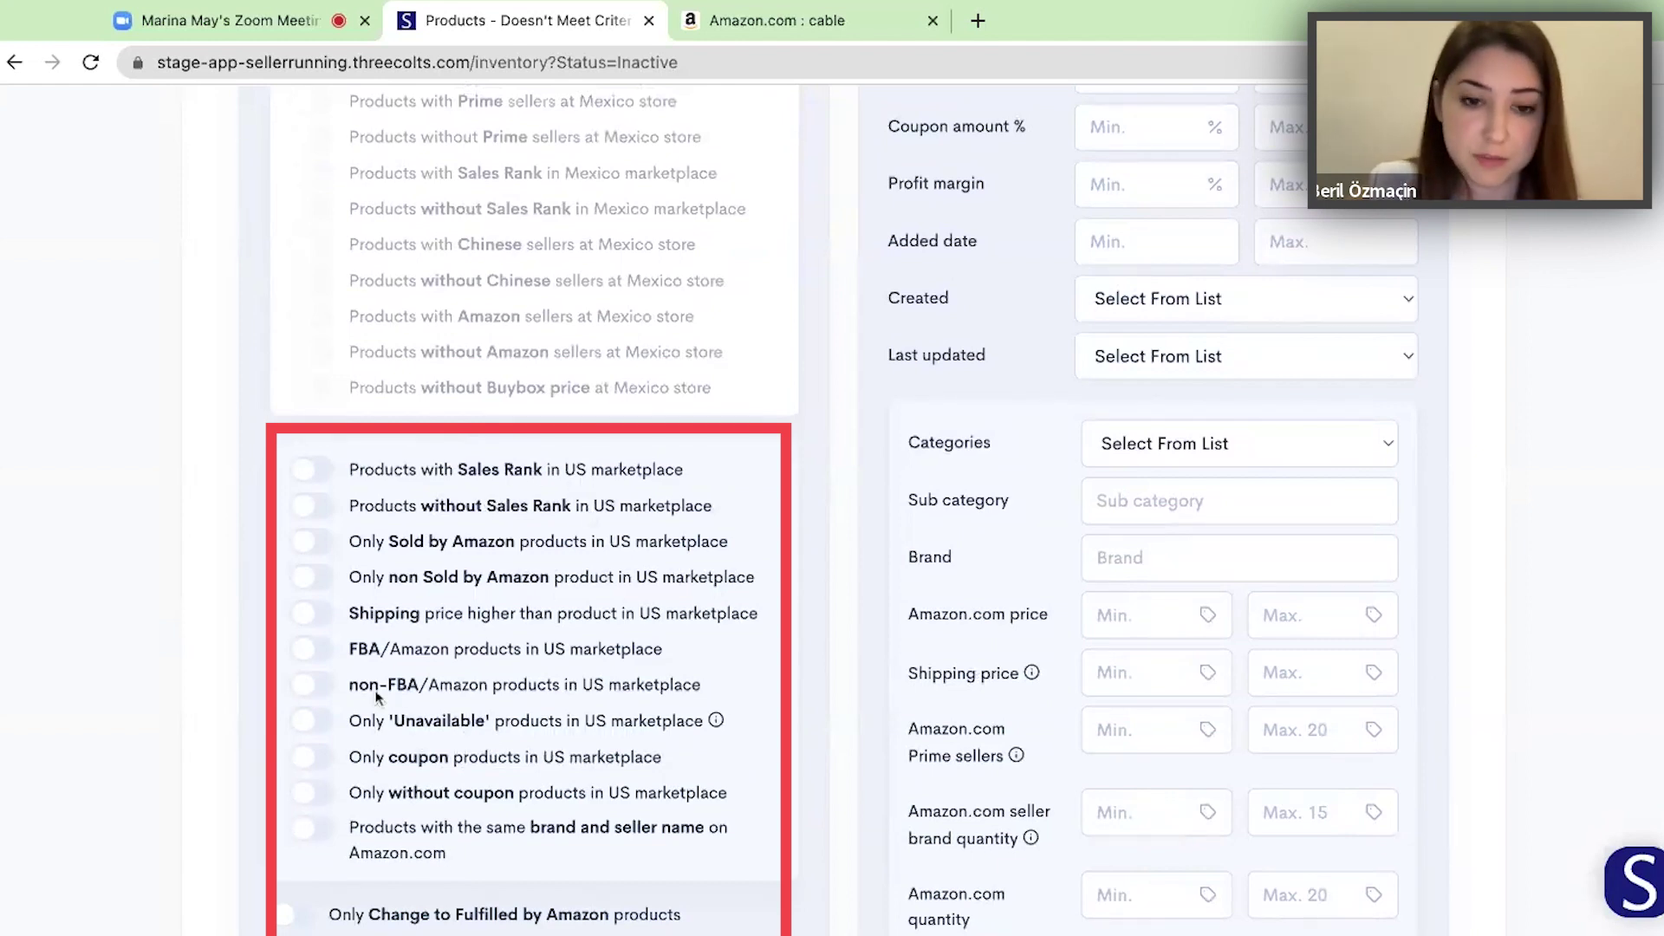
scroll(241, 687, down, 6)
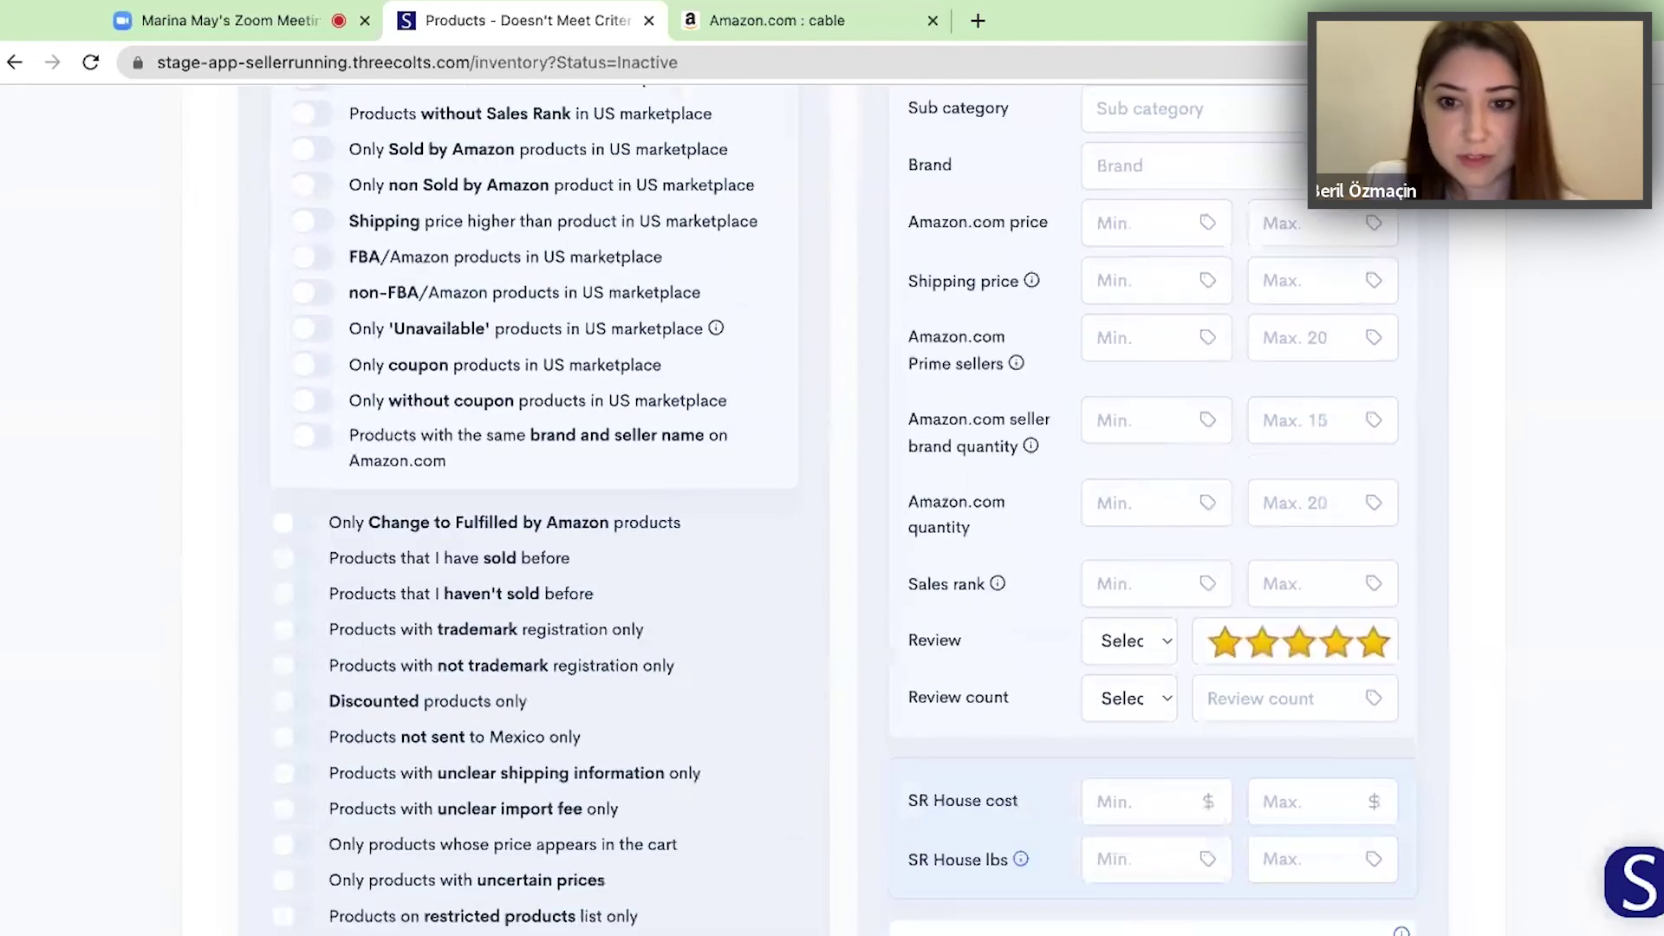
scroll(753, 586, down, 7)
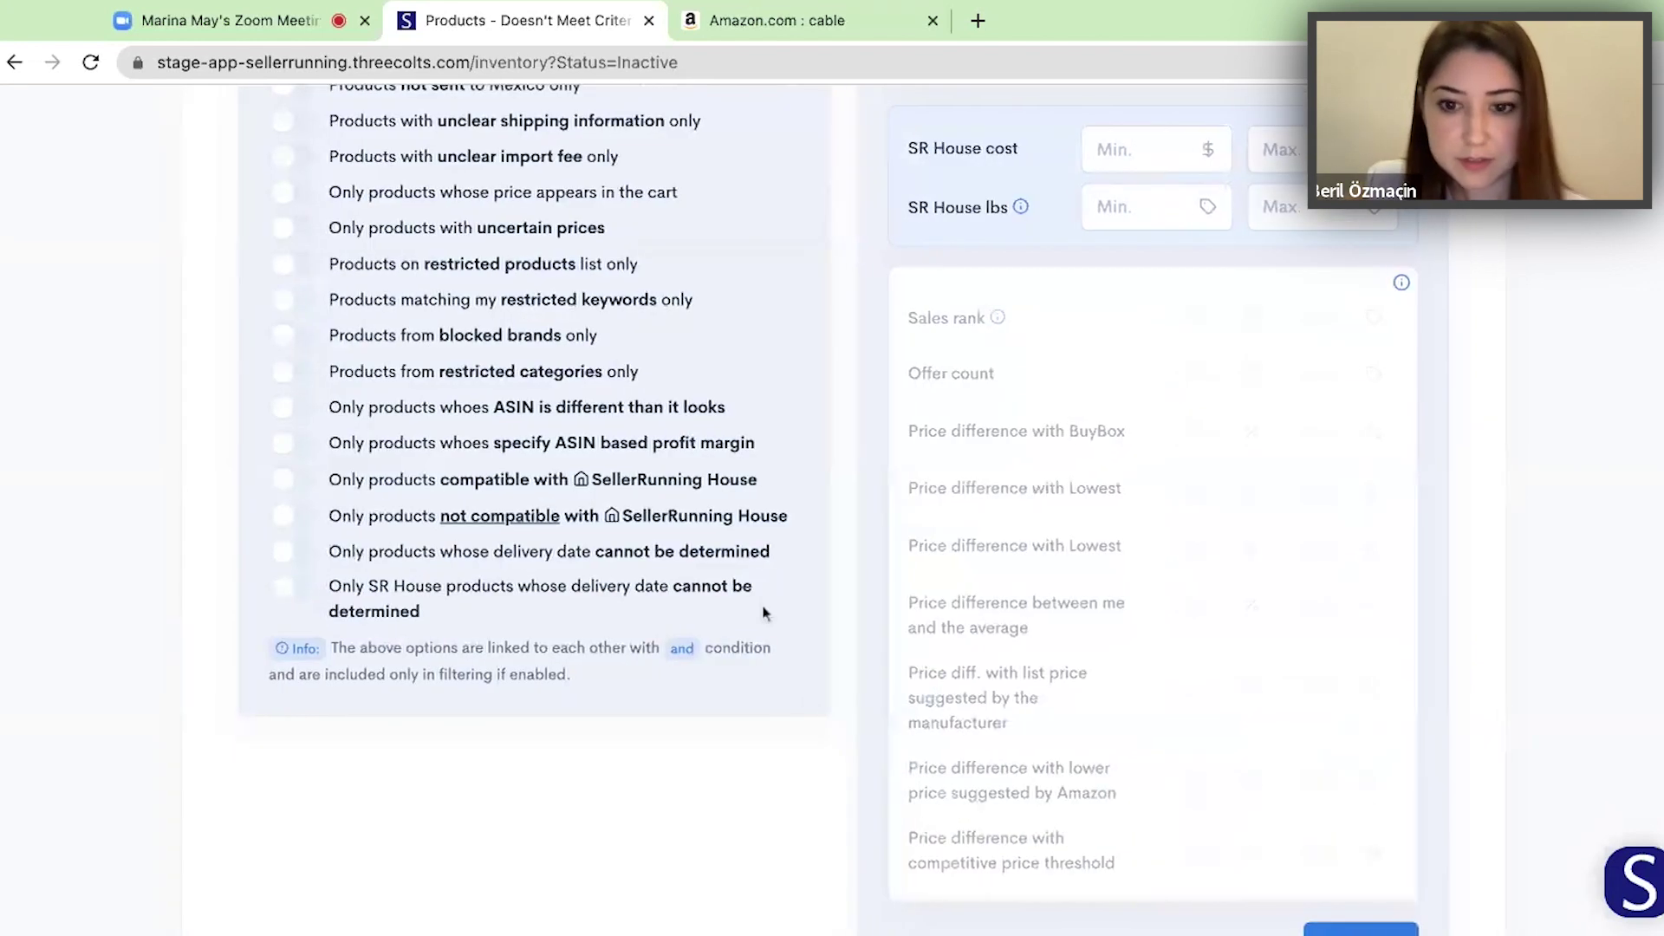
scroll(747, 586, up, 10)
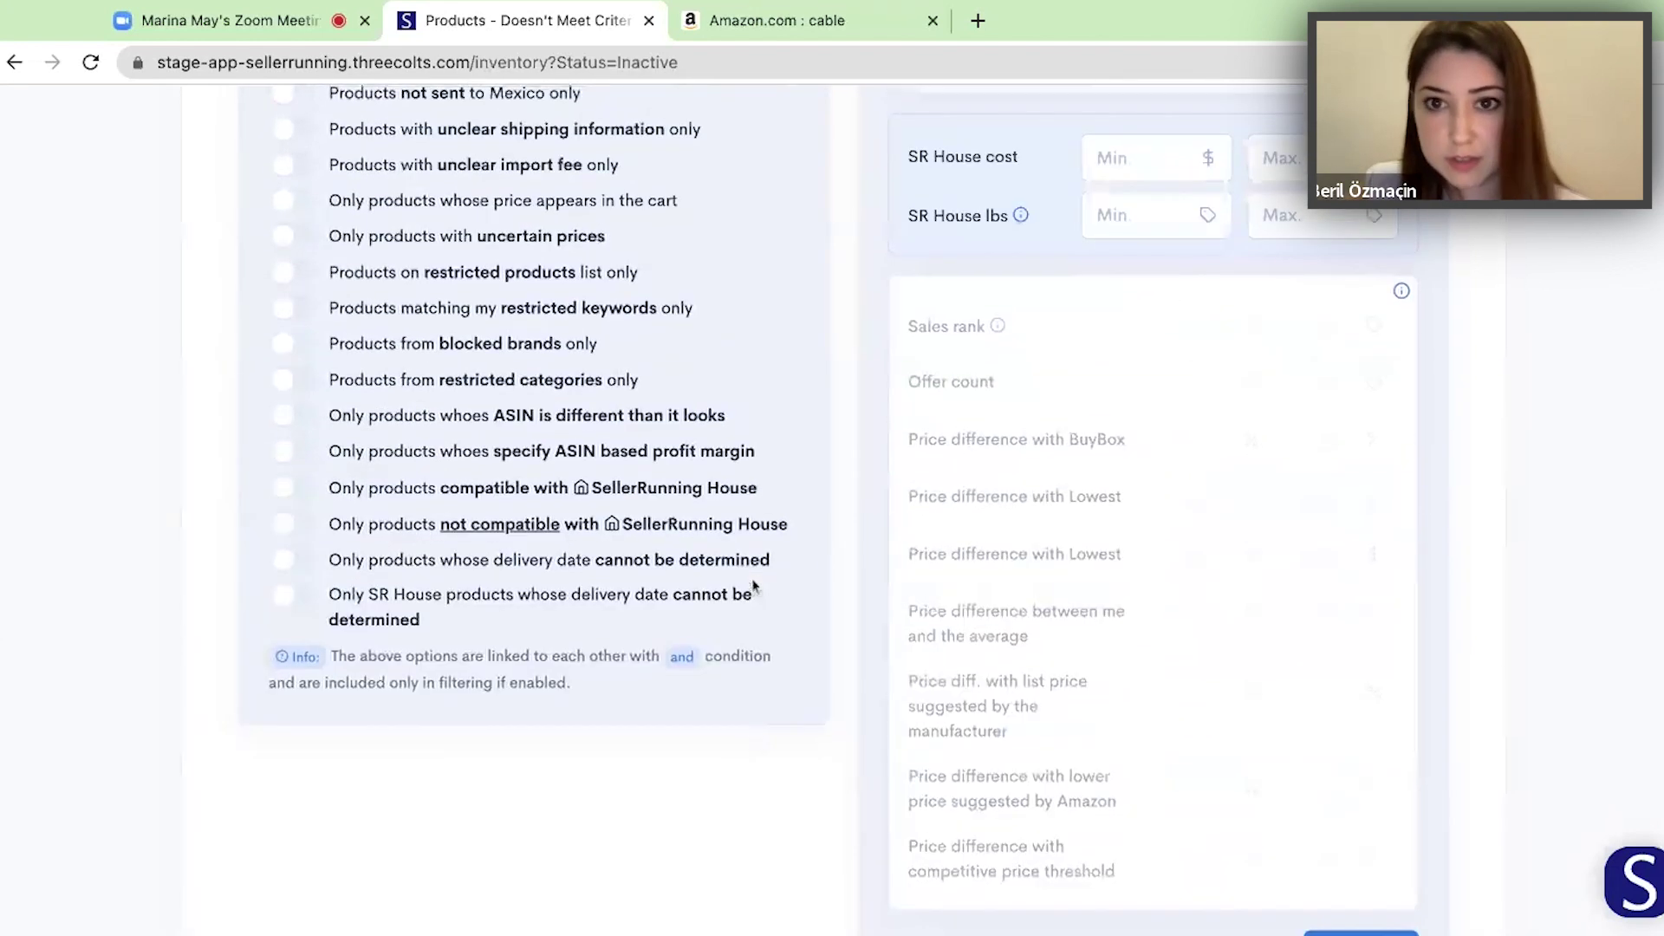
scroll(947, 600, up, 6)
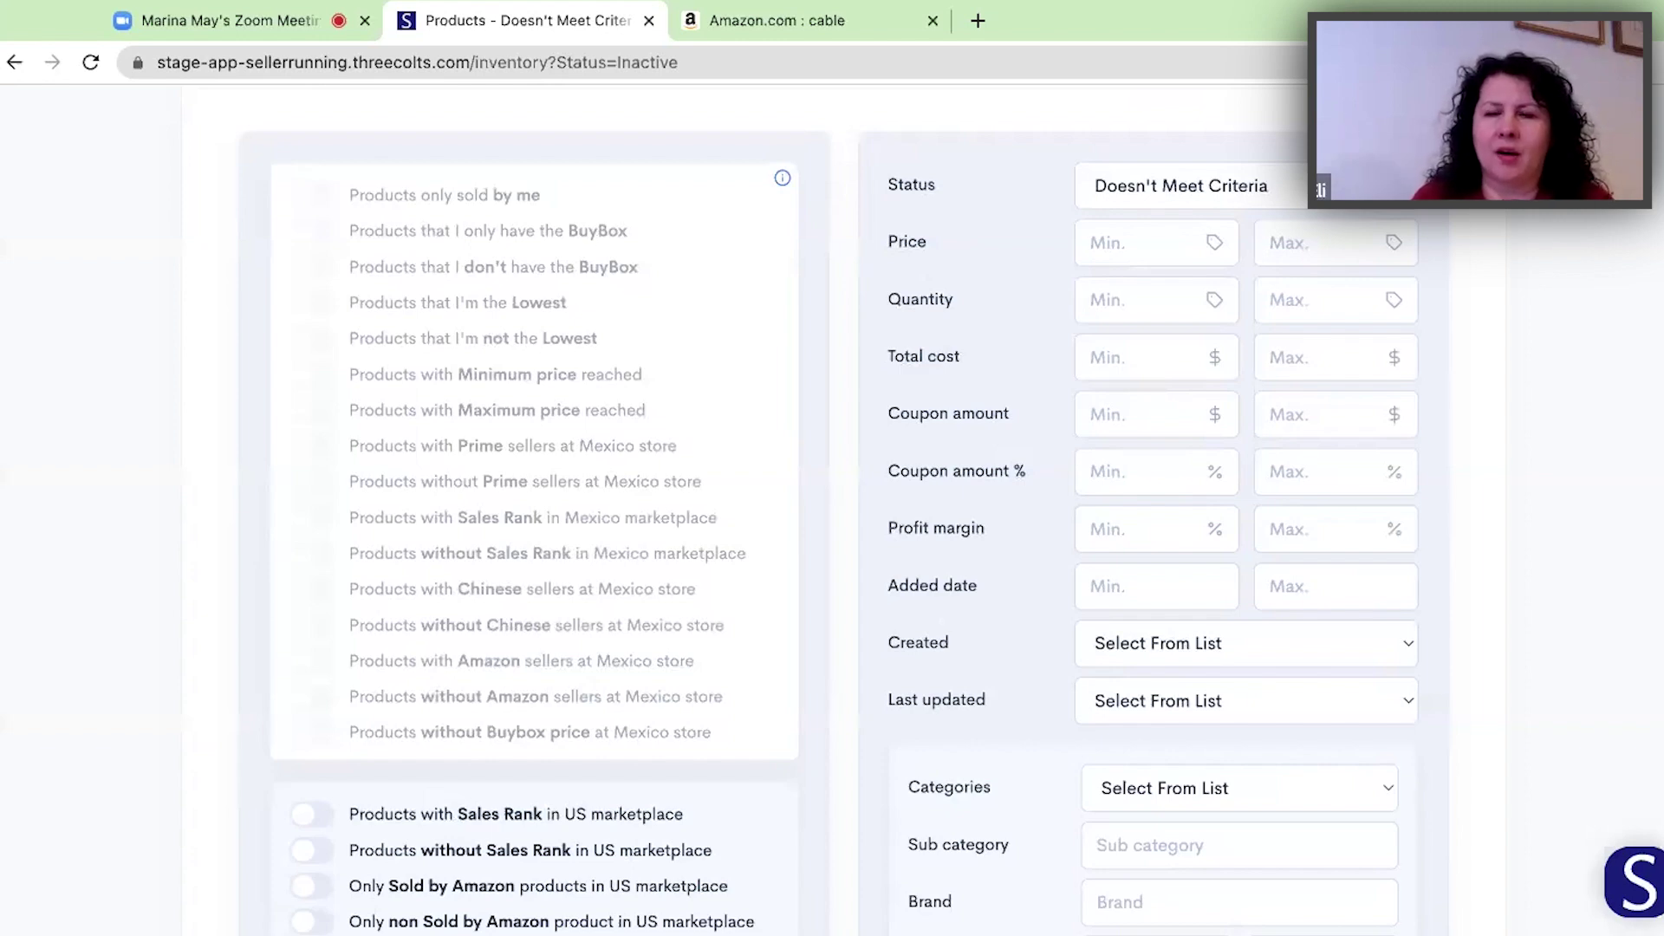
scroll(832, 520, up, 2)
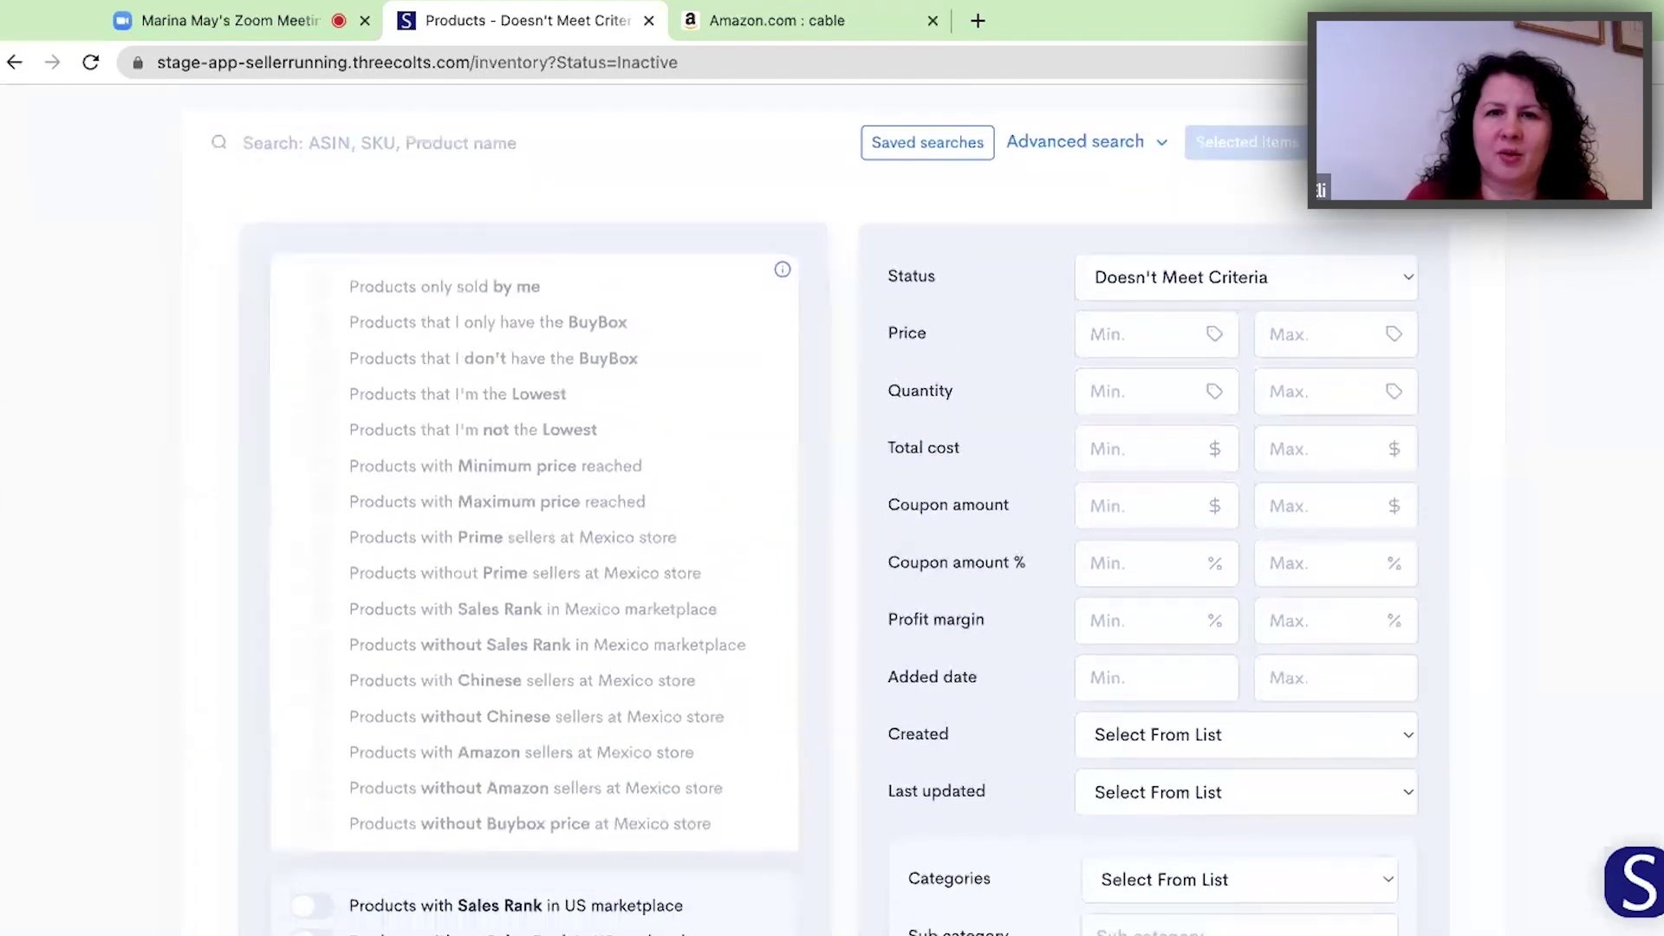
scroll(832, 520, up, 3)
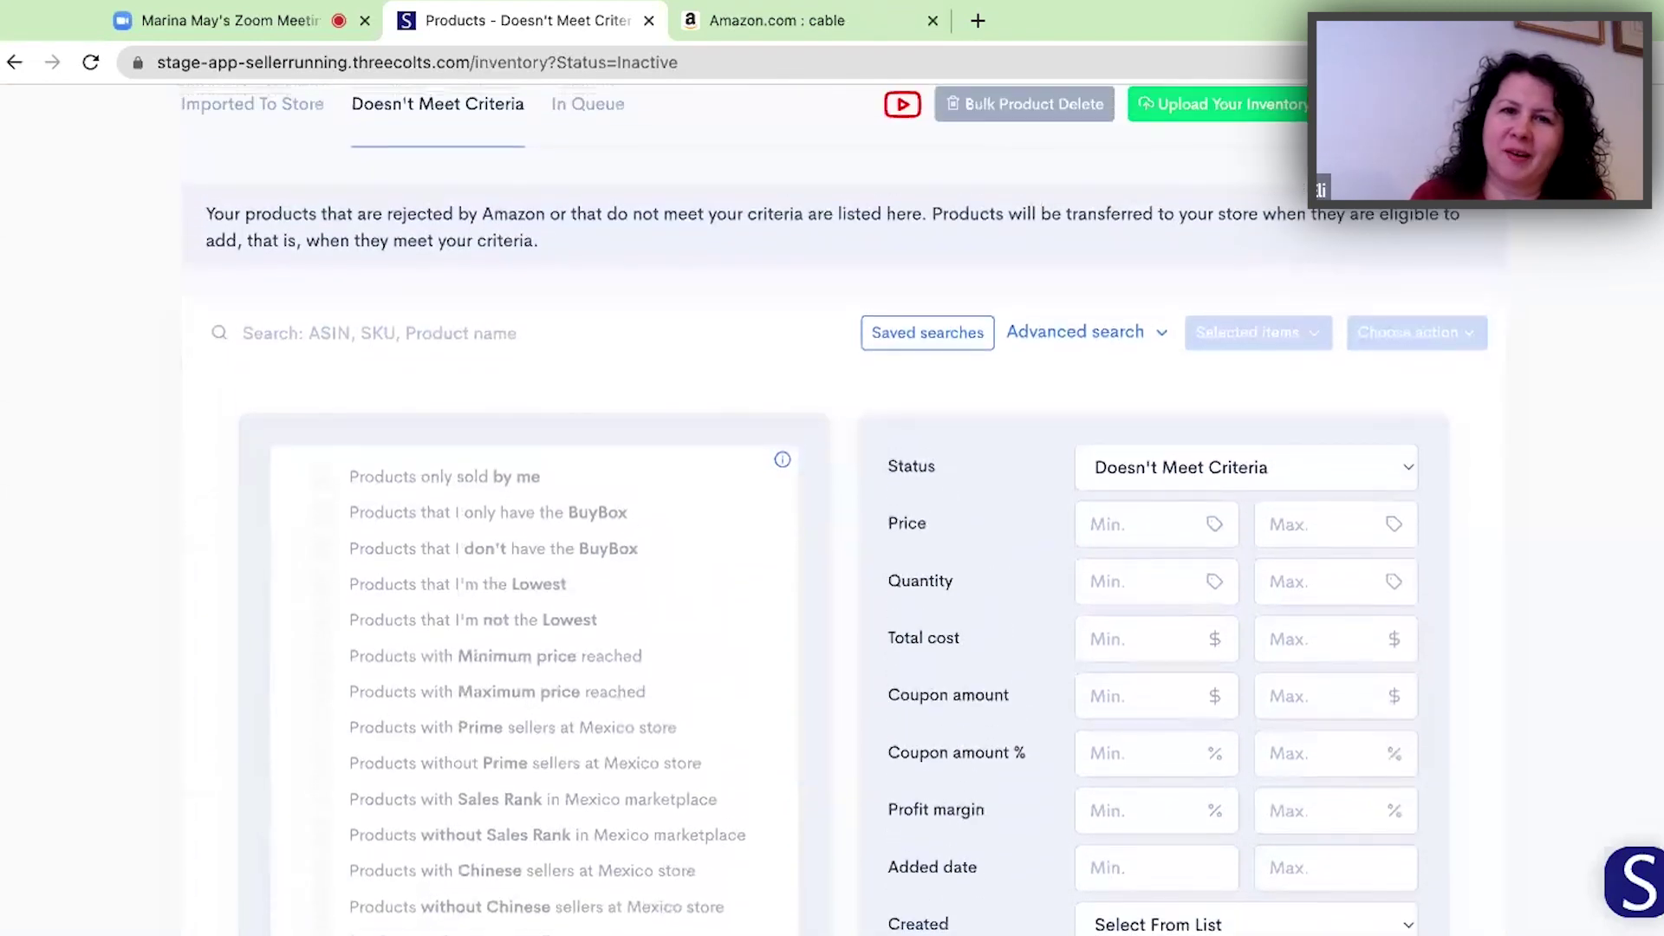
- Look over the statuses, prices and profits on the Orders page and open the refunded face painting kit order
scroll(832, 520, up, 3)
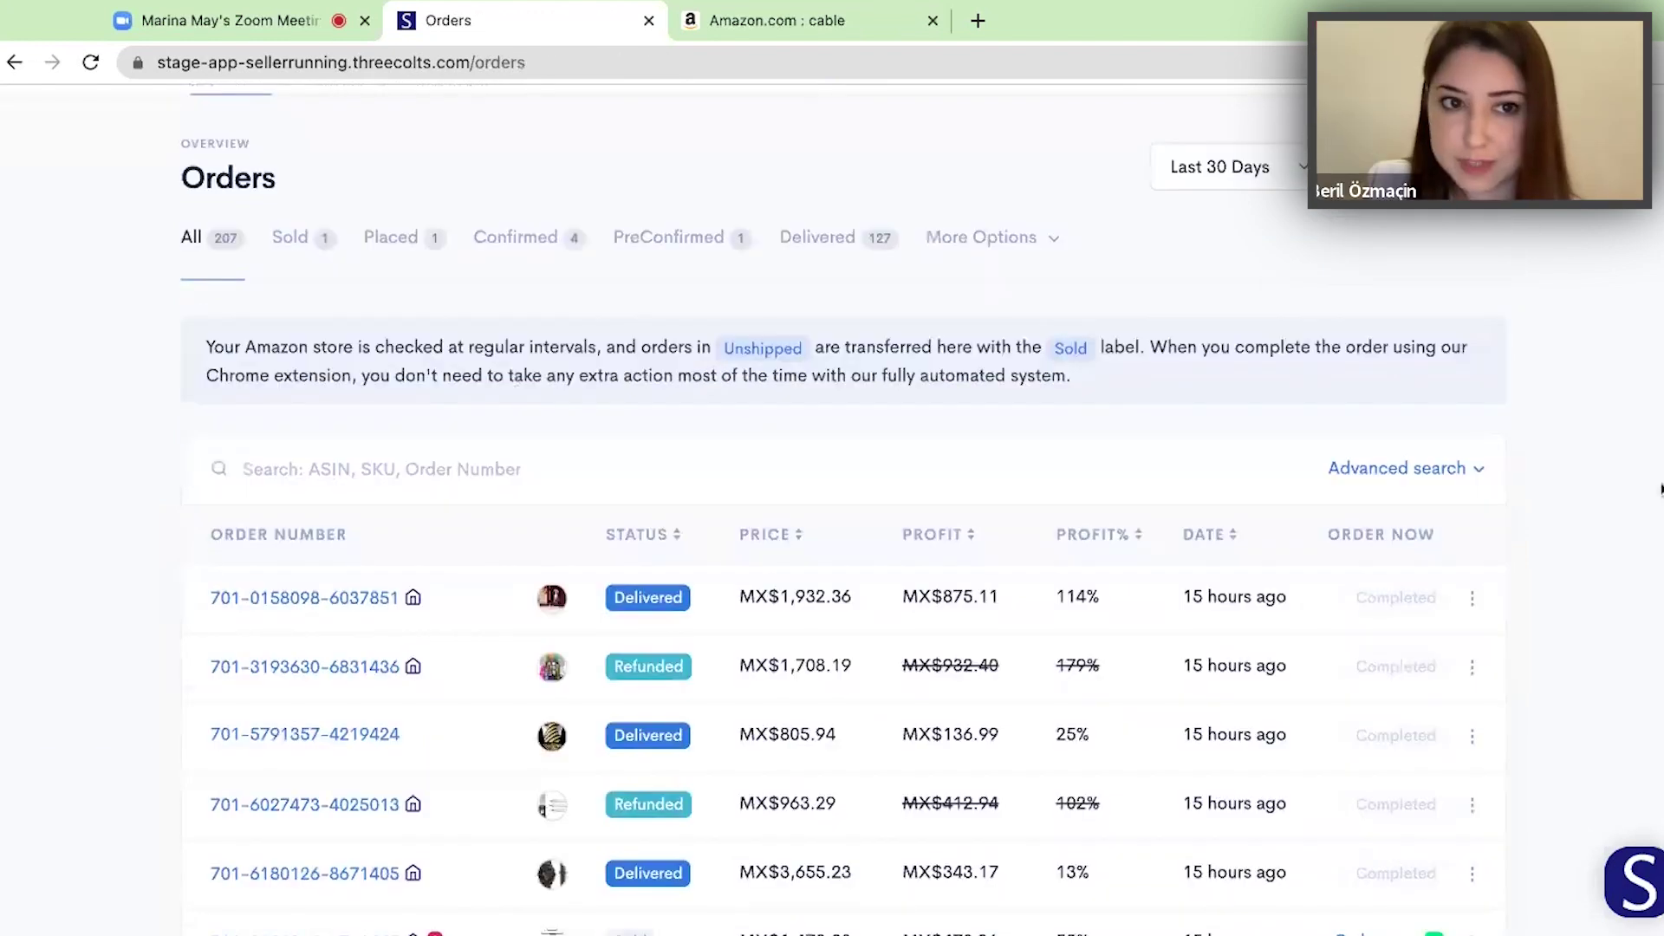
scroll(832, 520, down, 2)
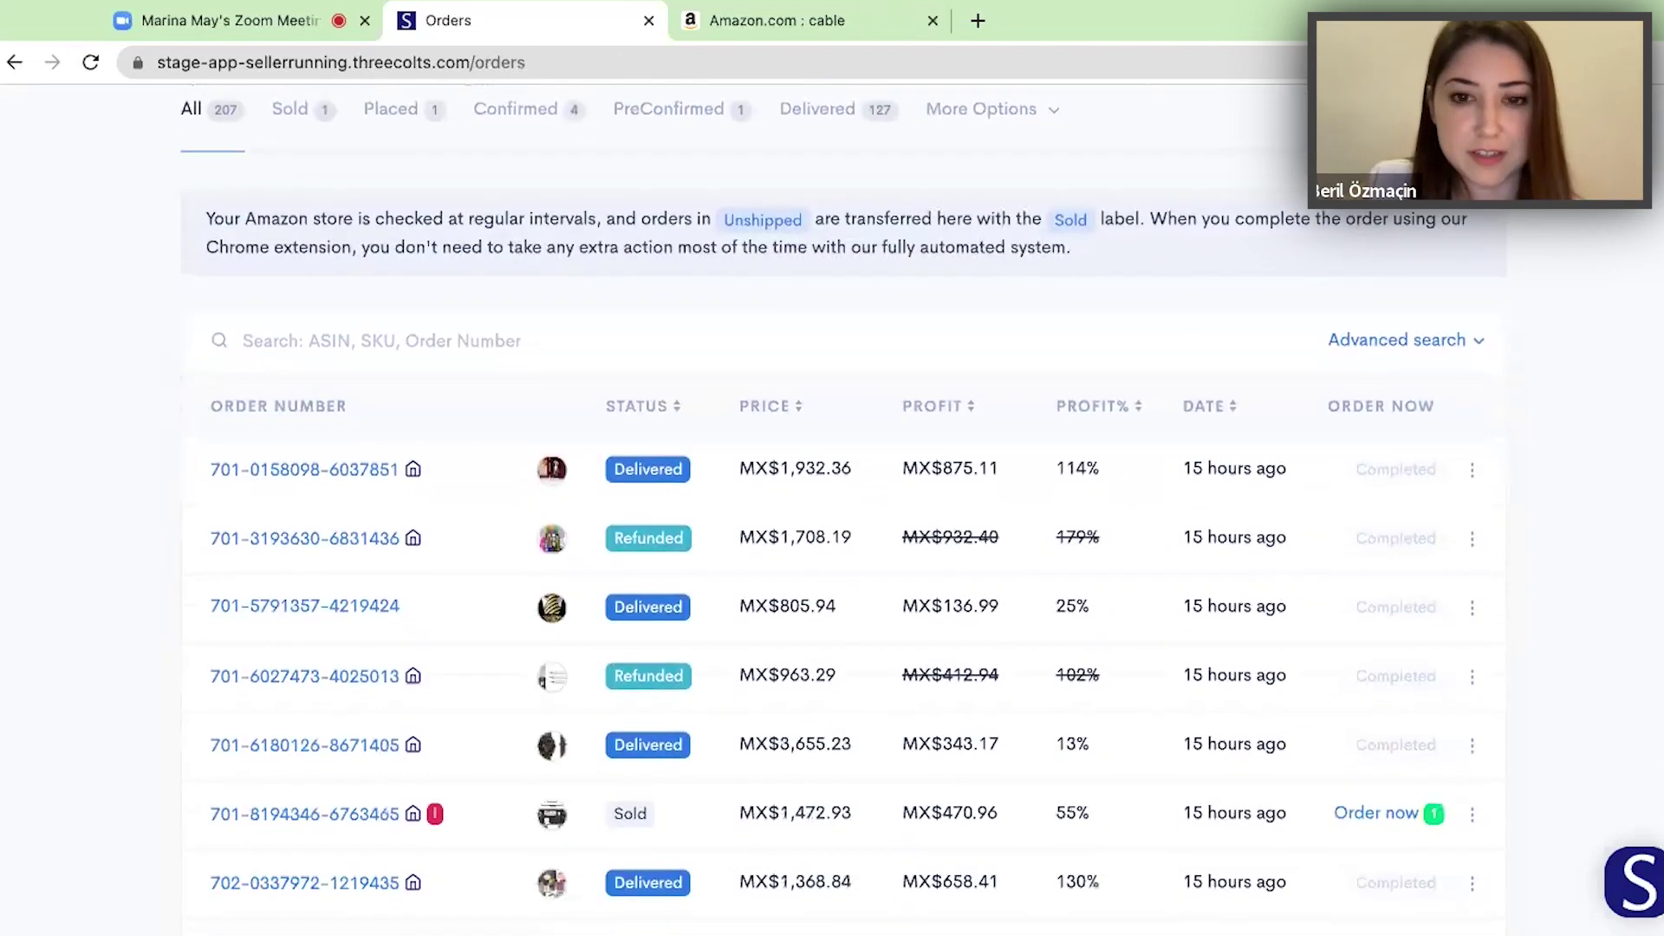
scroll(186, 561, down, 1)
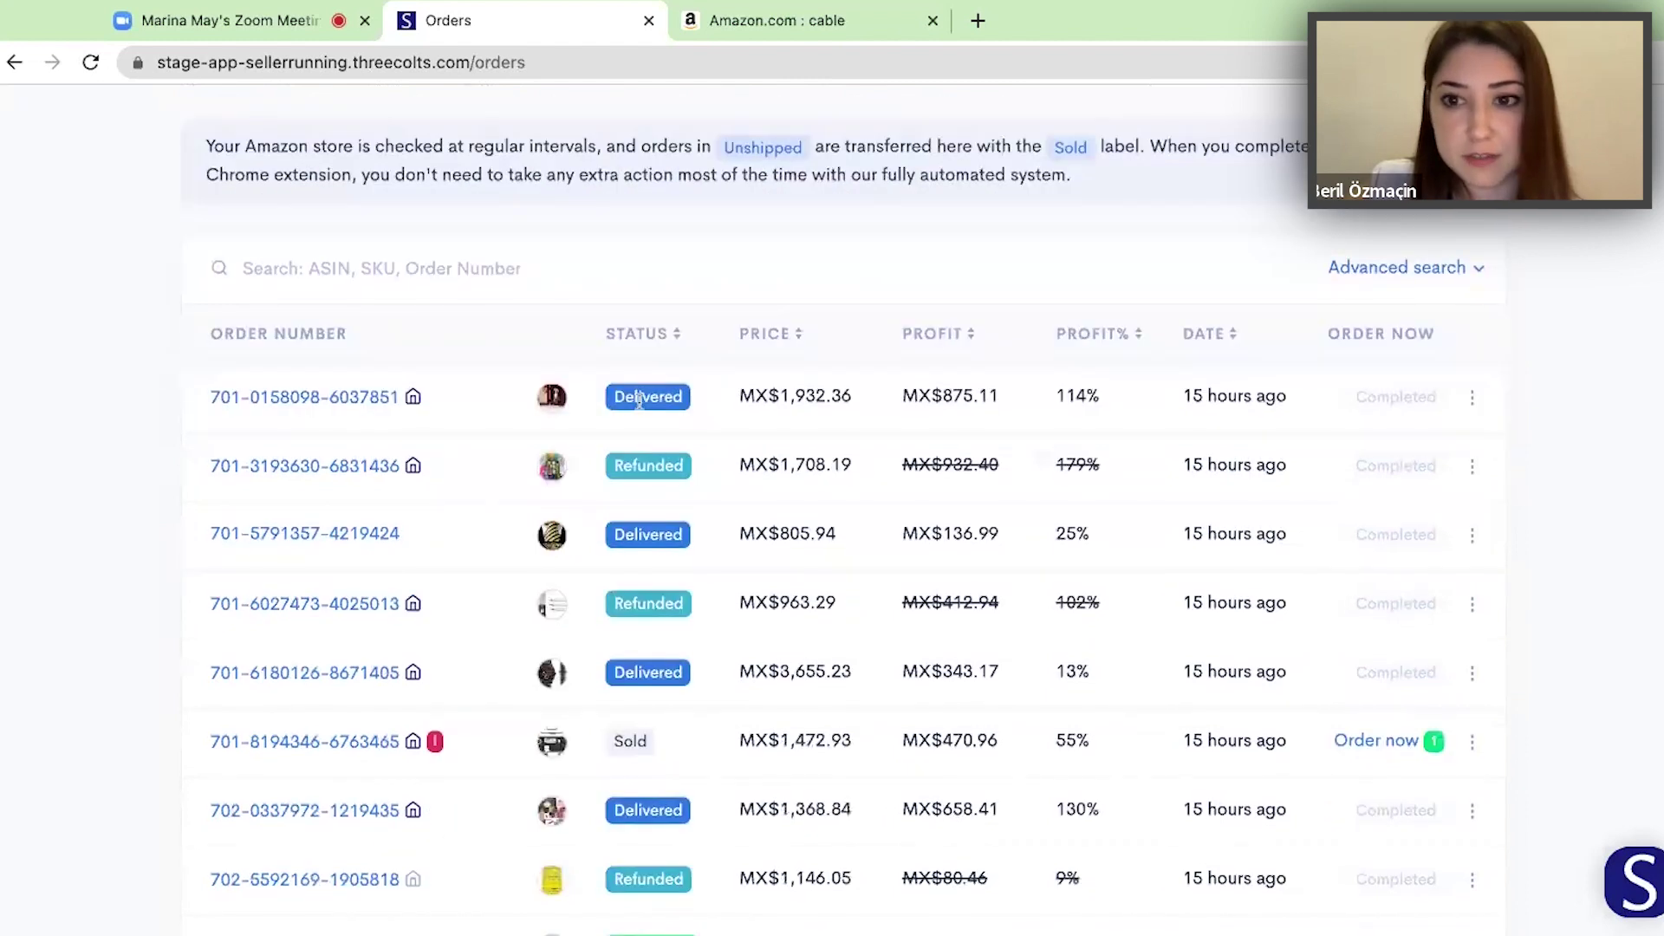
scroll(650, 572, down, 2)
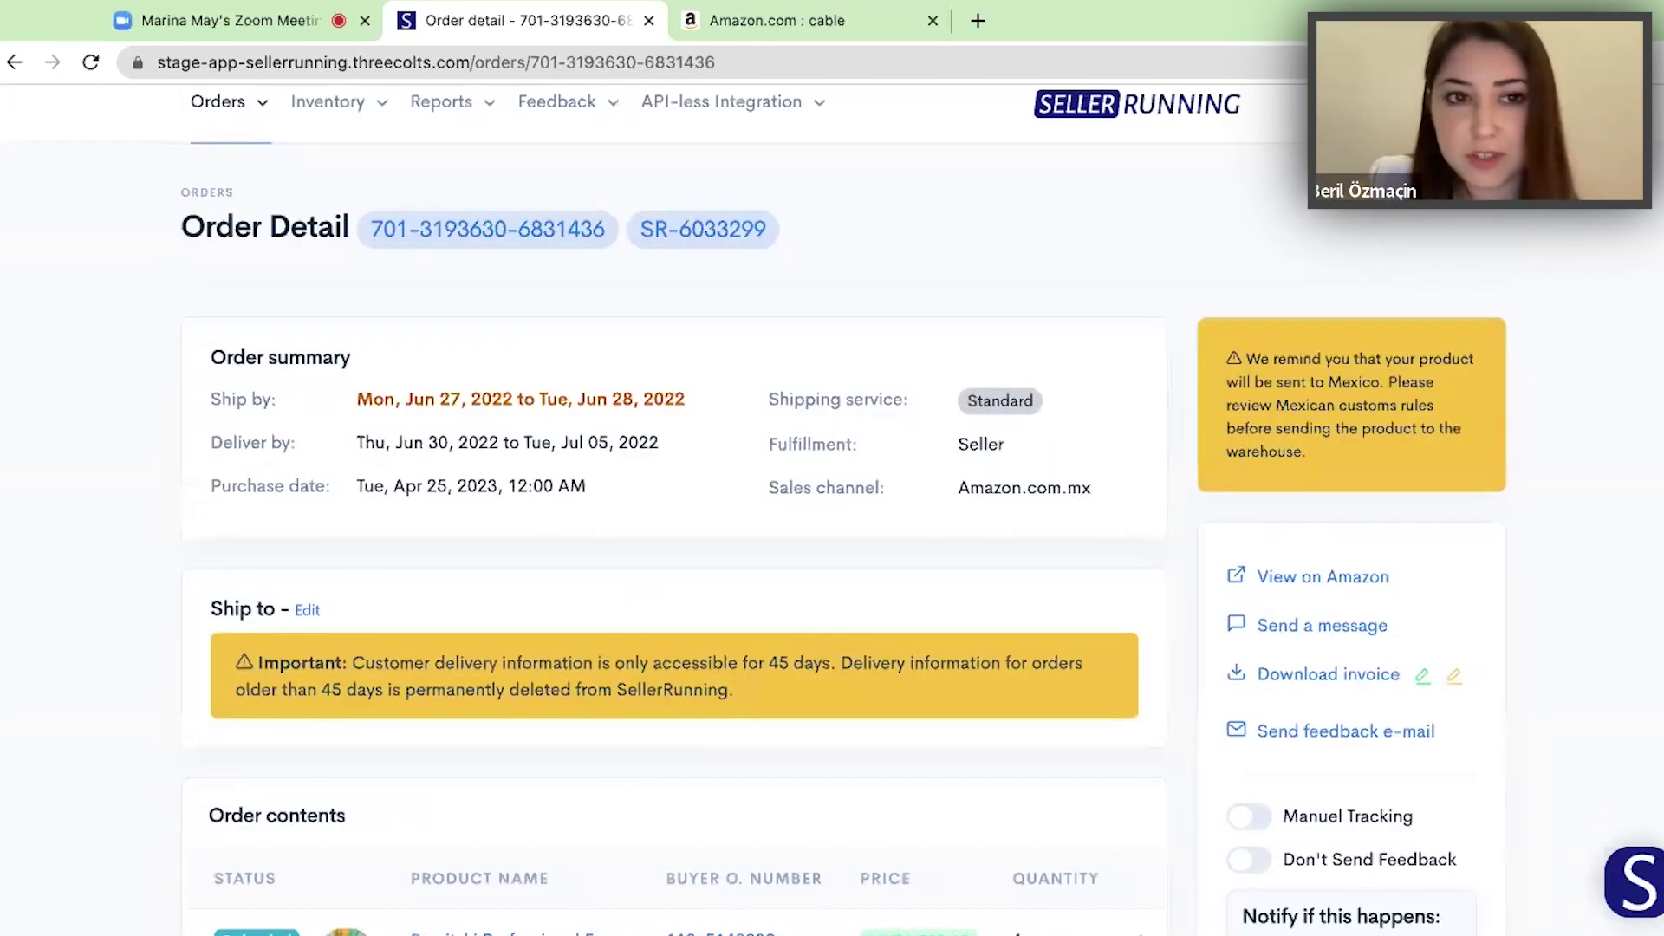
- Examine the order's summary, ship-to section, contents and notification options
scroll(845, 509, down, 3)
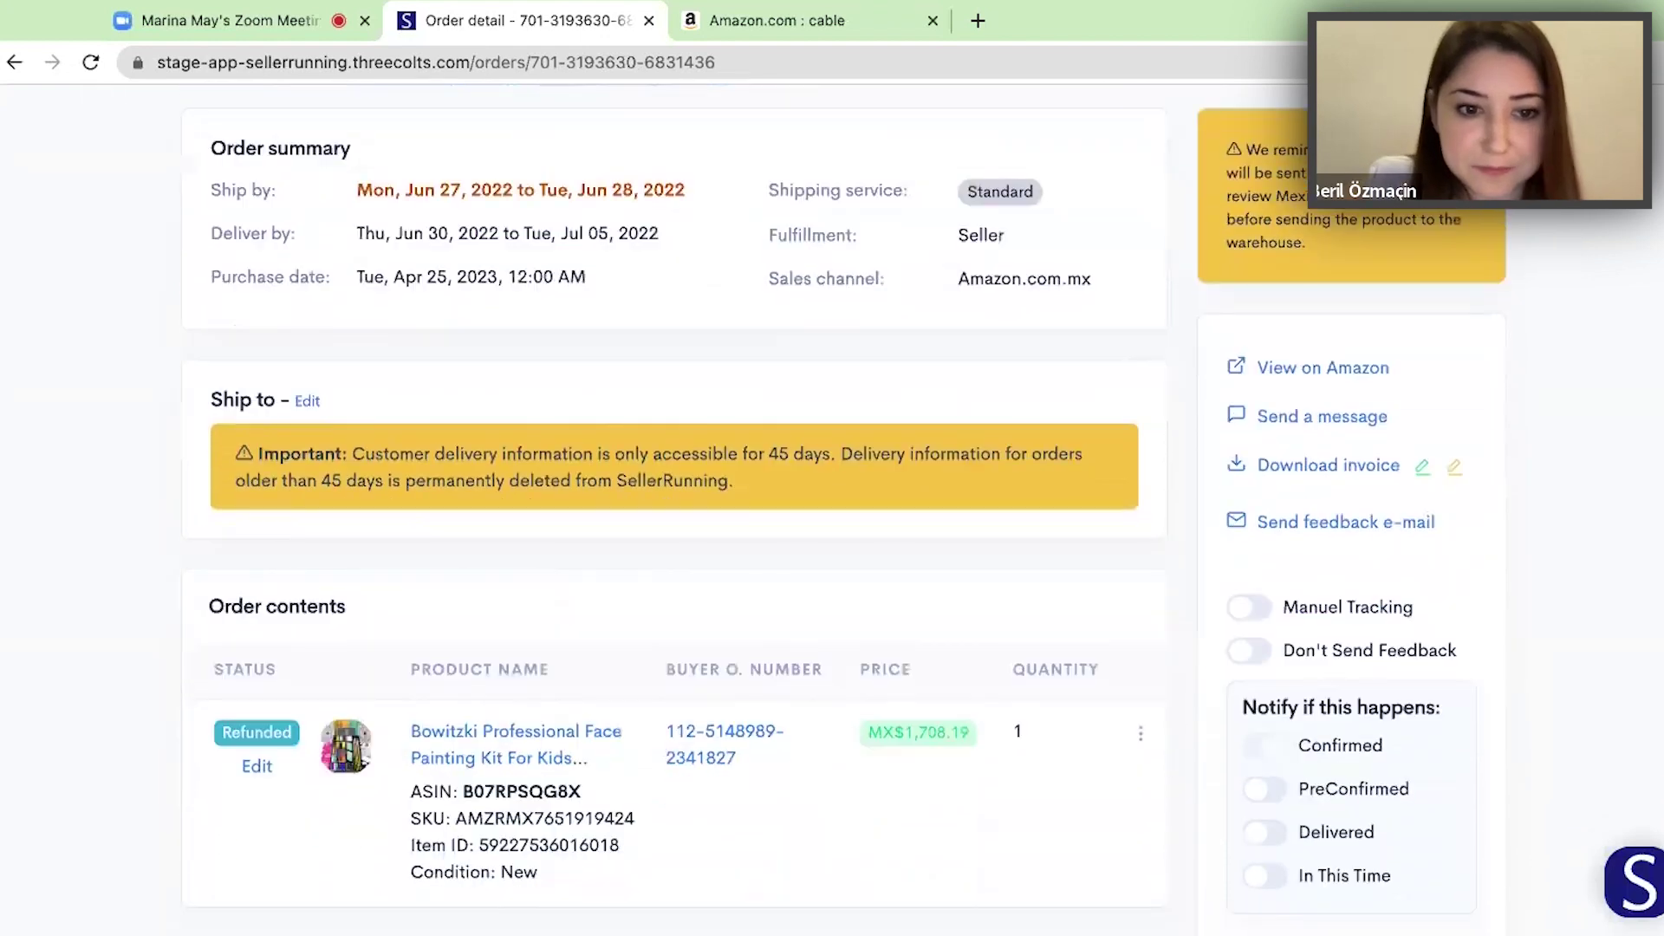
scroll(845, 510, up, 3)
scroll(93, 532, down, 9)
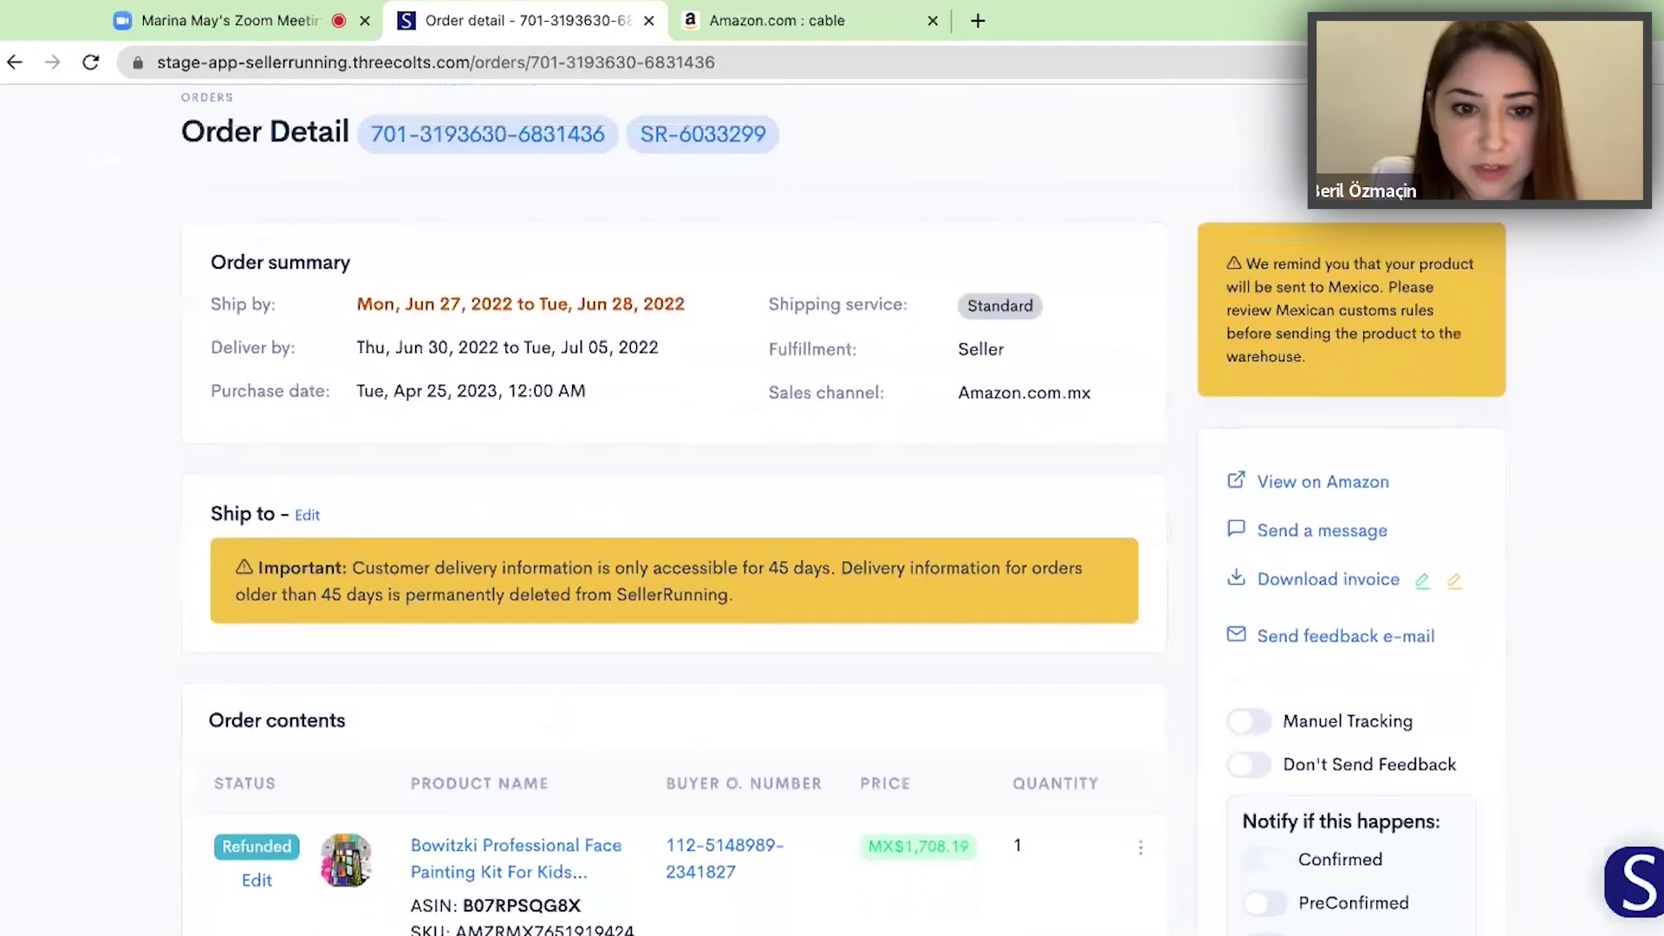
scroll(460, 702, up, 3)
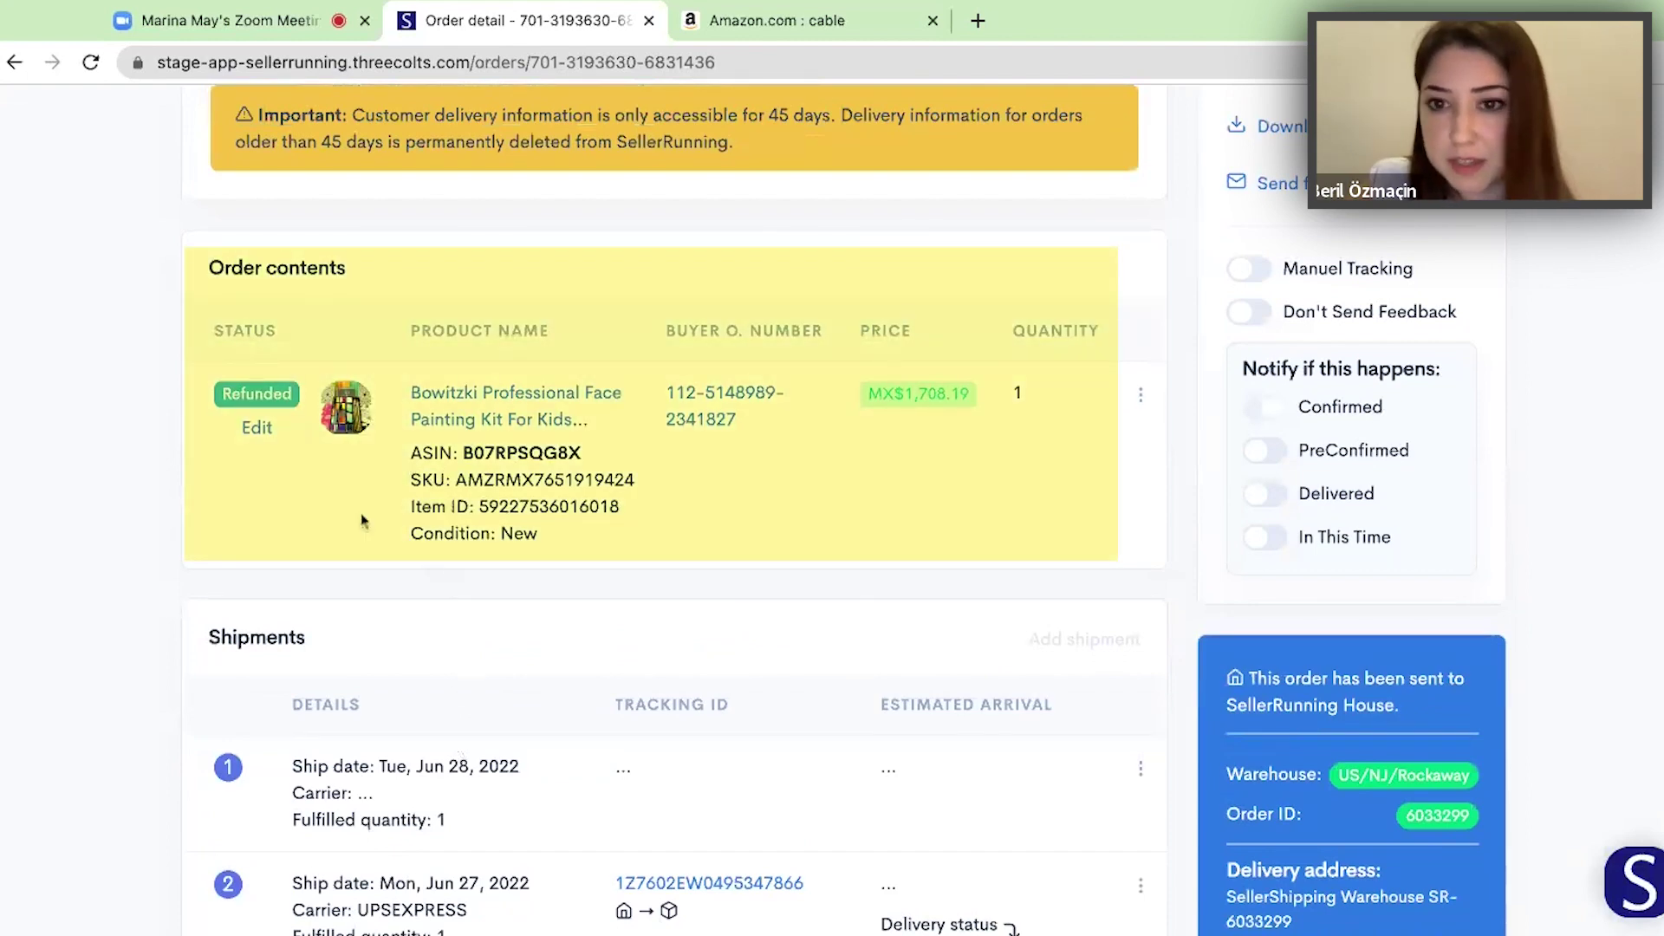
scroll(363, 518, up, 3)
scroll(198, 555, up, 1)
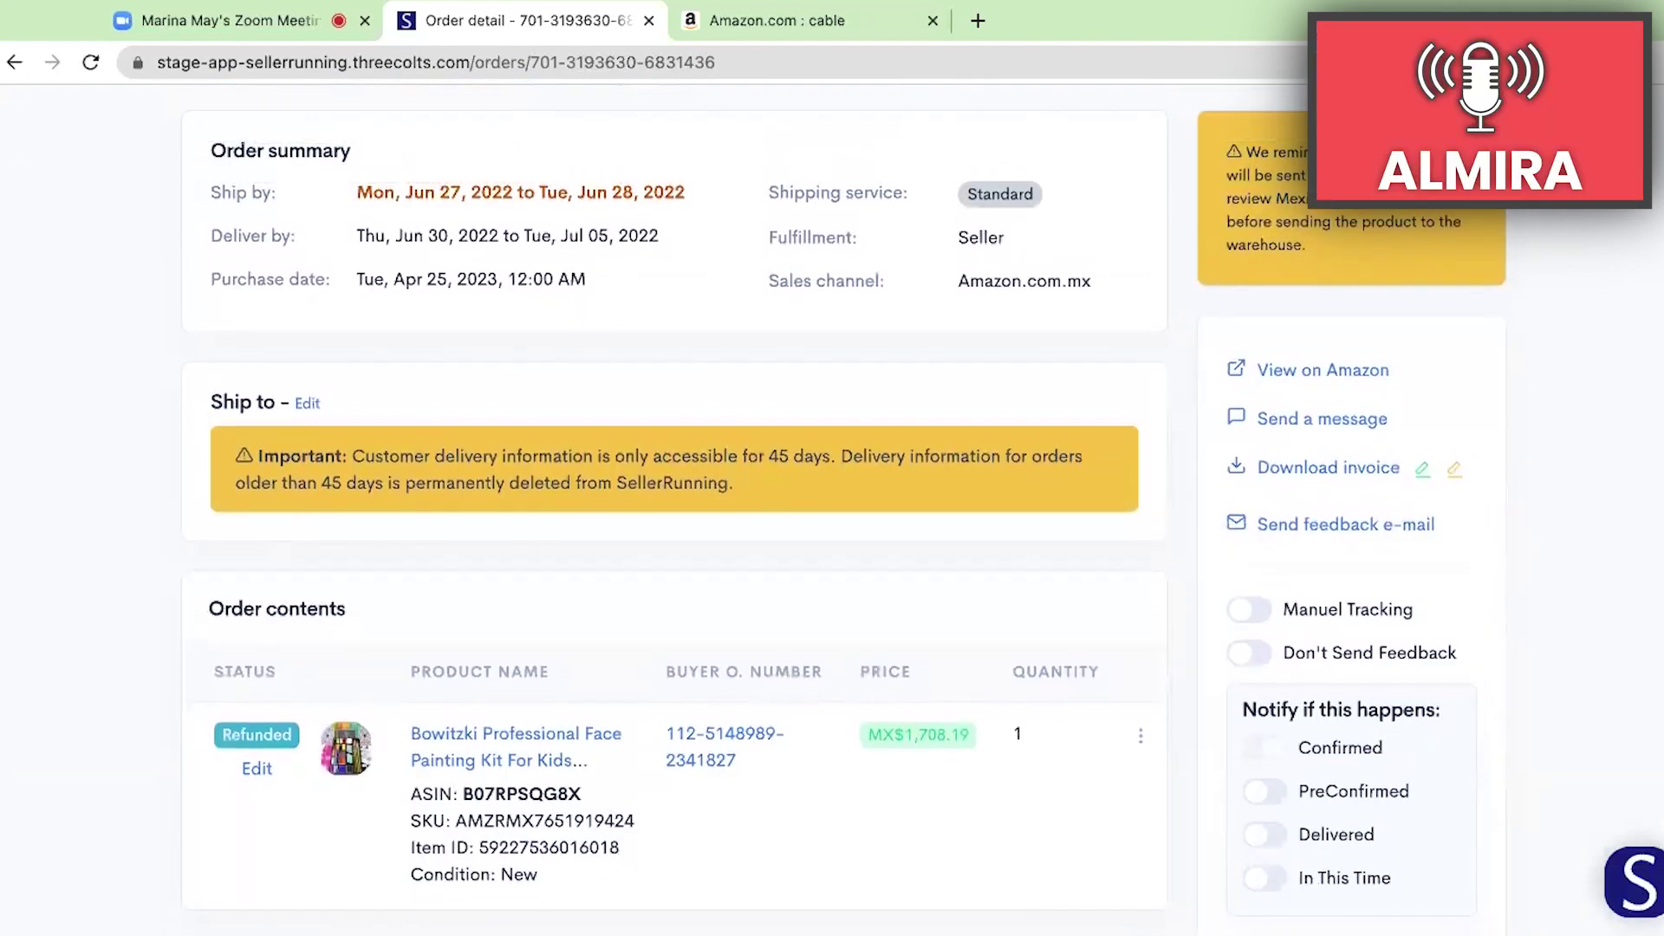
- Examine the order's SellerRunning House section, including the warehouse contact information, service provider option and notes field
scroll(672, 511, down, 7)
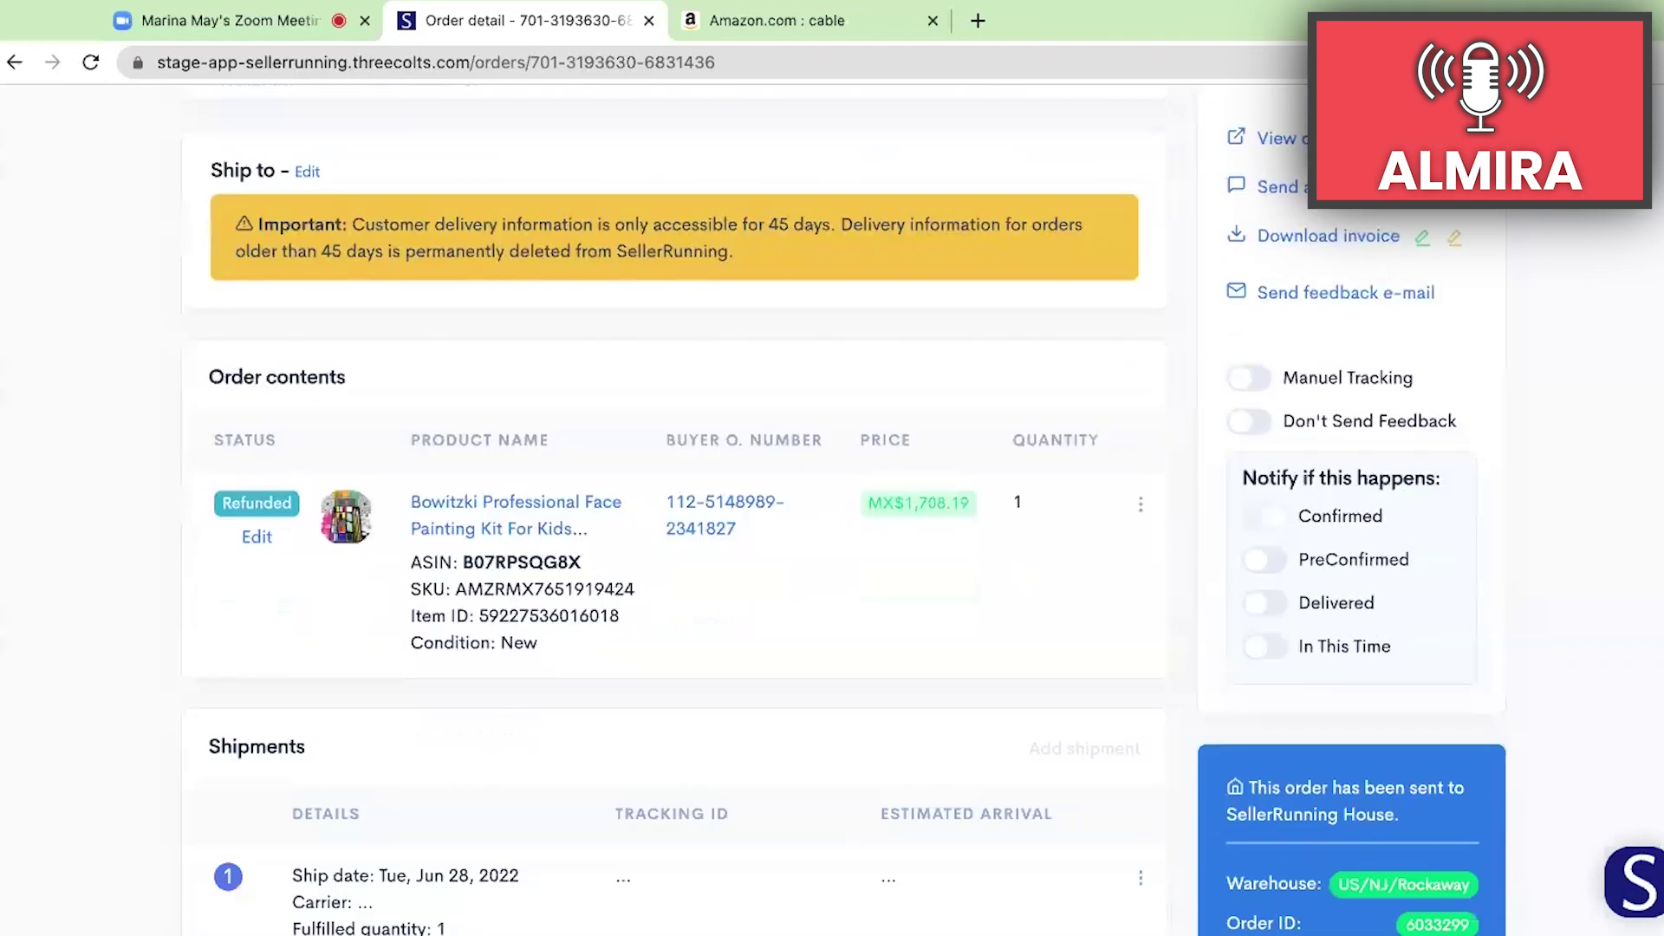
scroll(568, 583, down, 8)
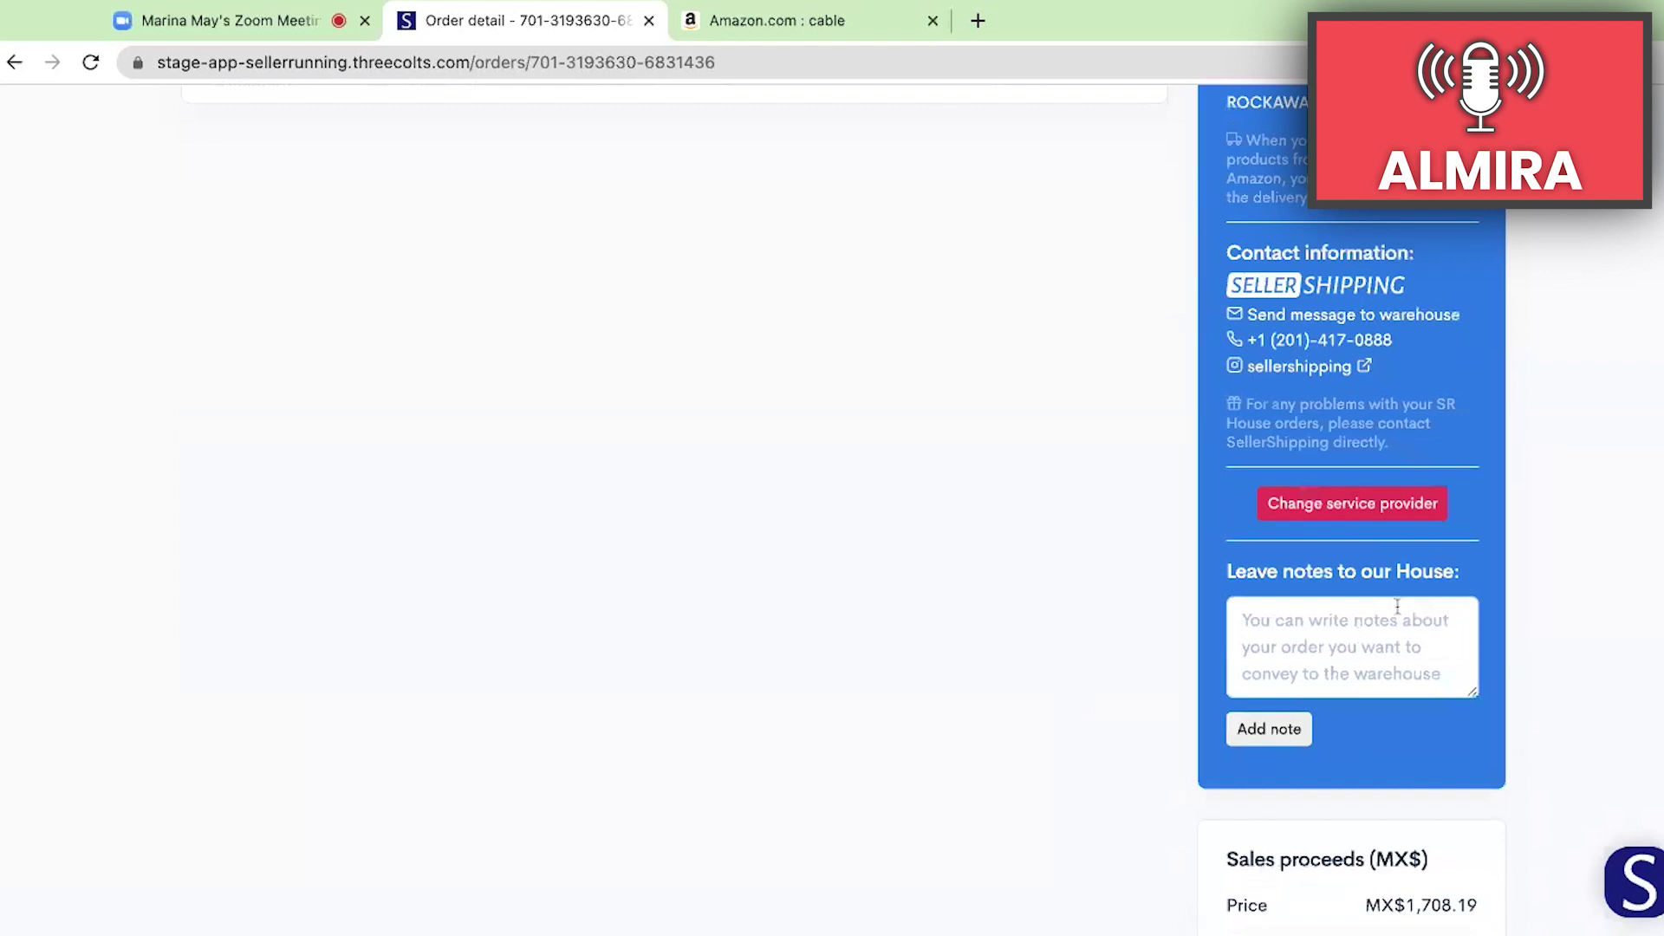
scroll(1213, 633, down, 1)
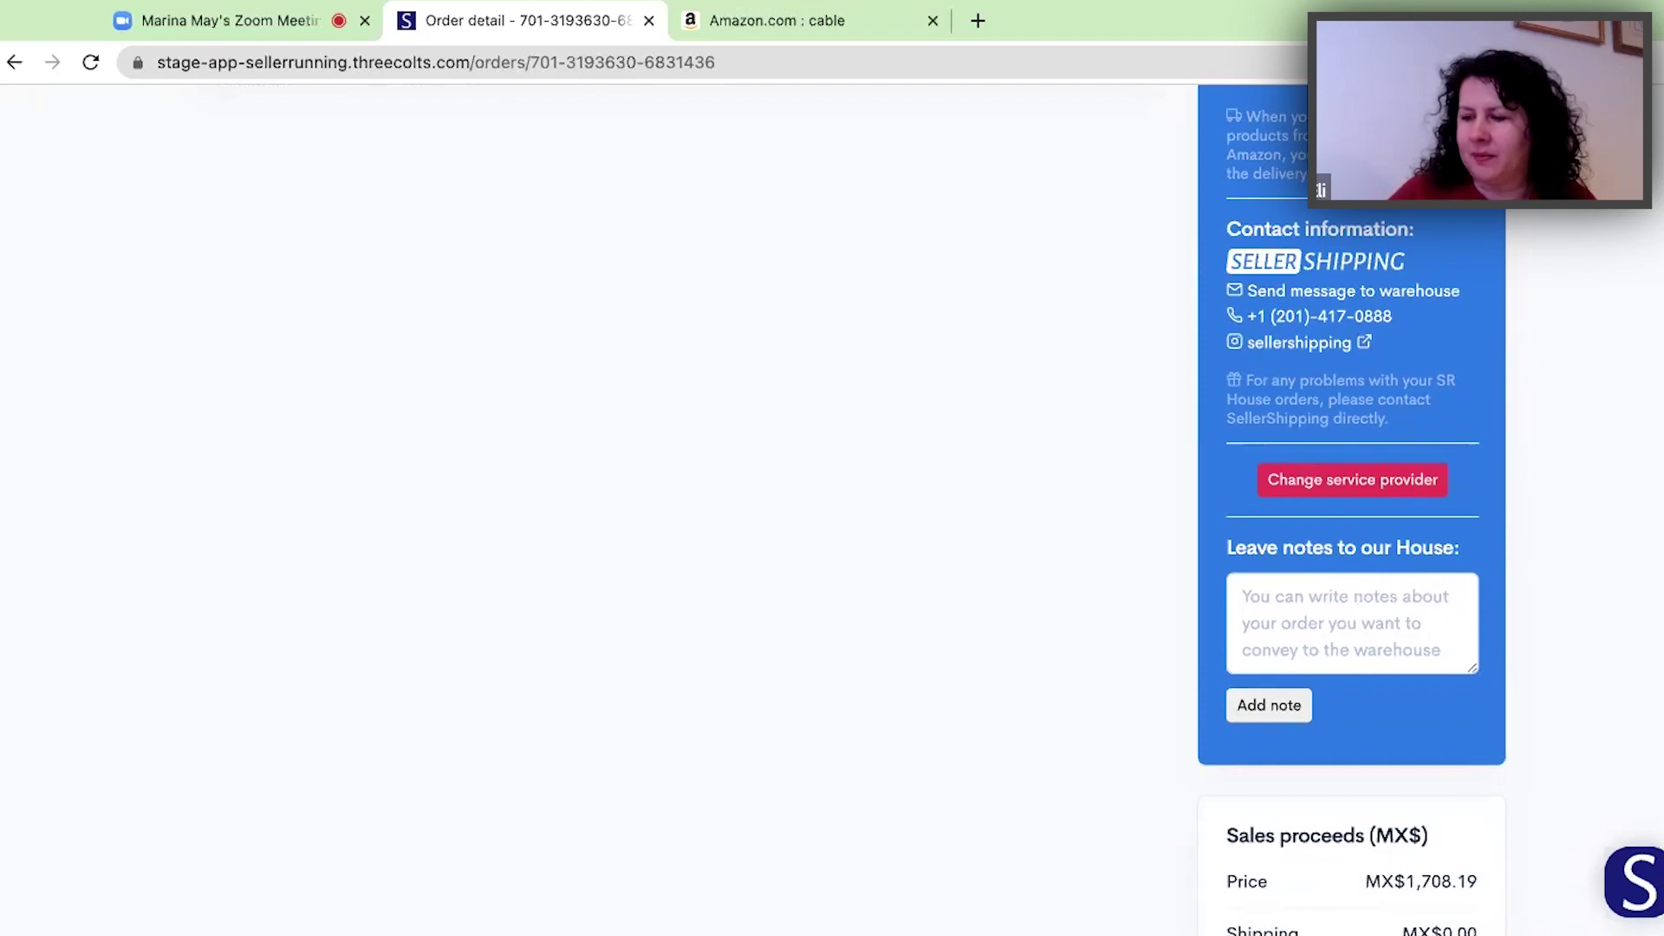
scroll(1353, 521, up, 1)
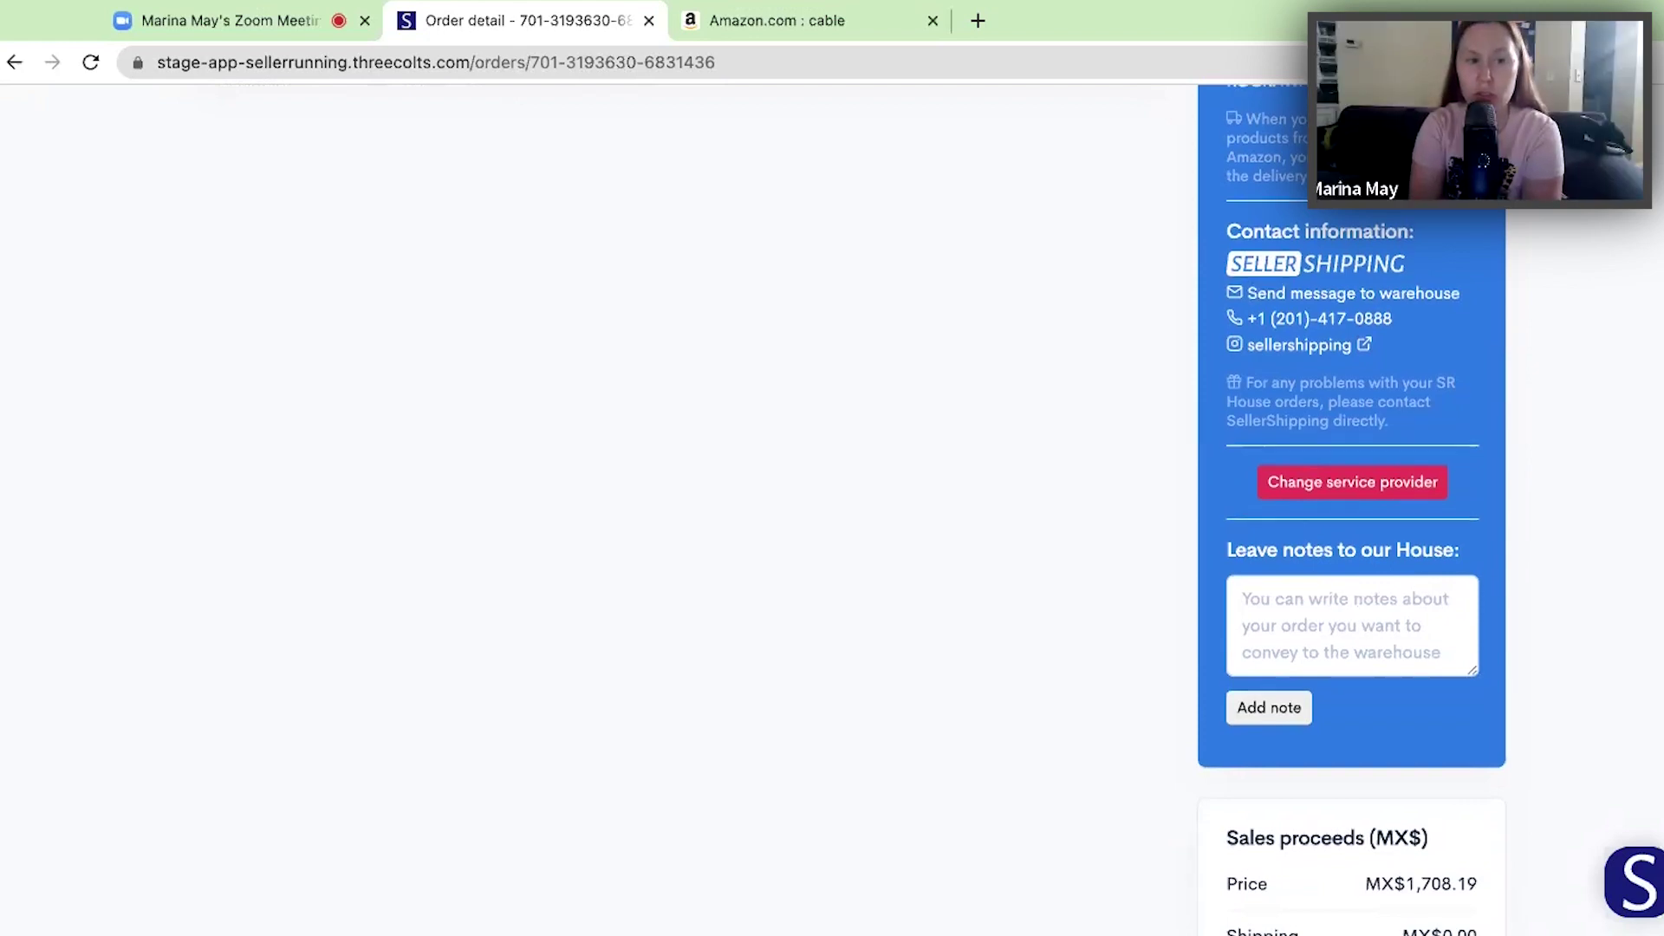
- Review the order's shipments, contents and delivery information once more, and return to the Orders list
scroll(832, 512, up, 10)
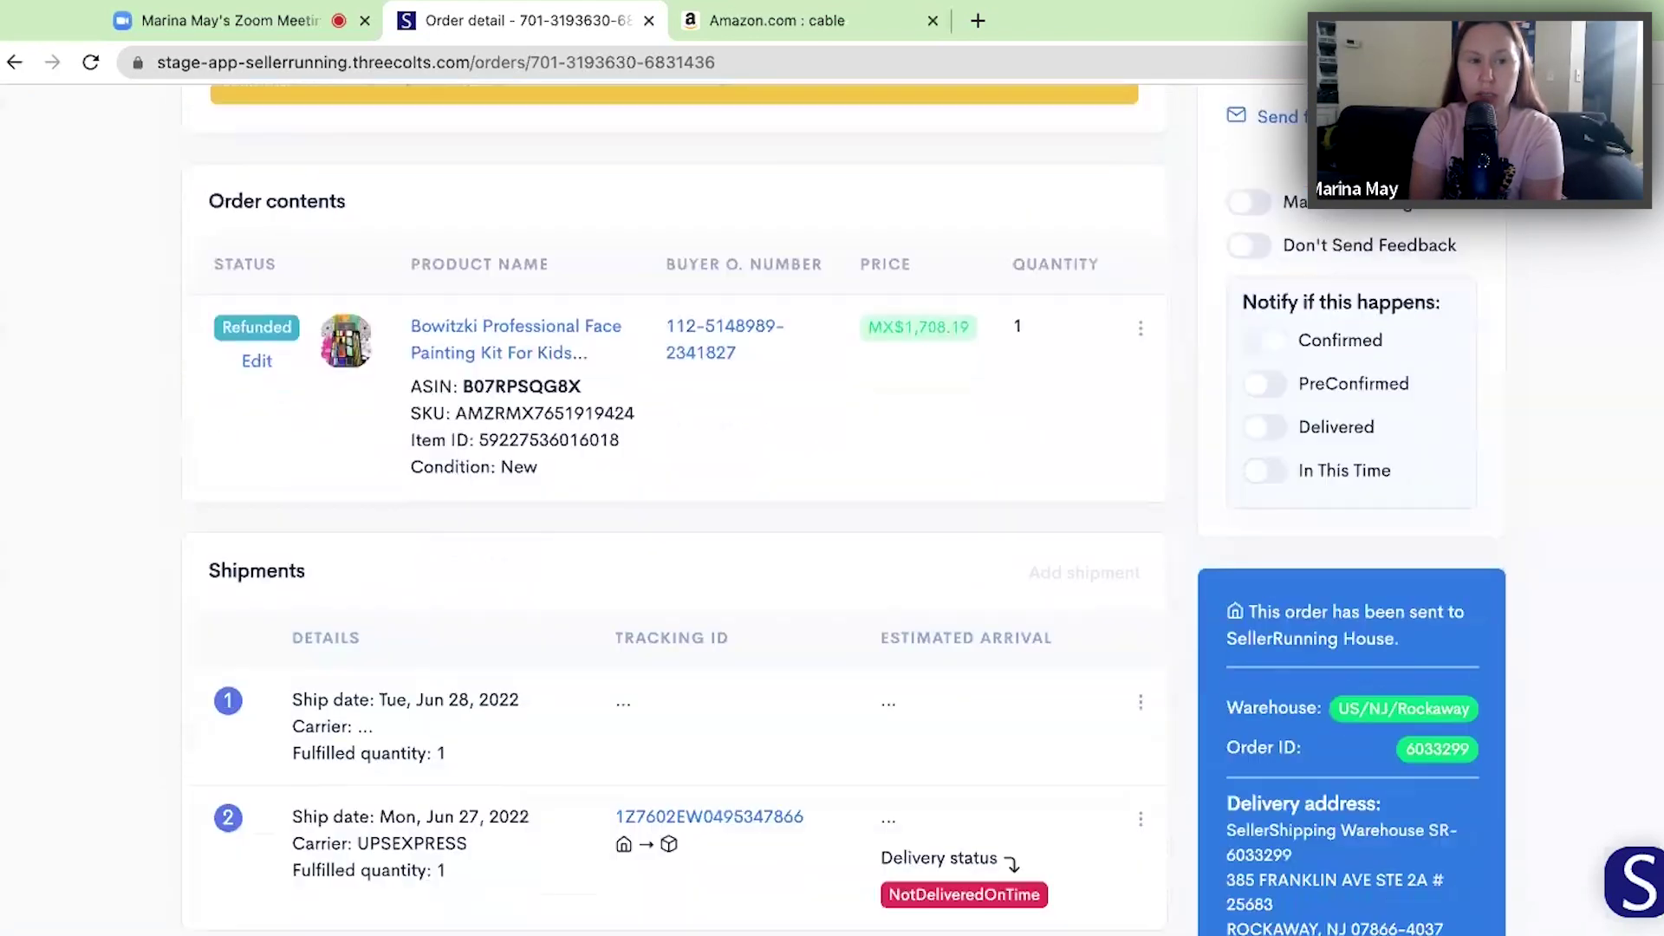
scroll(639, 569, up, 1)
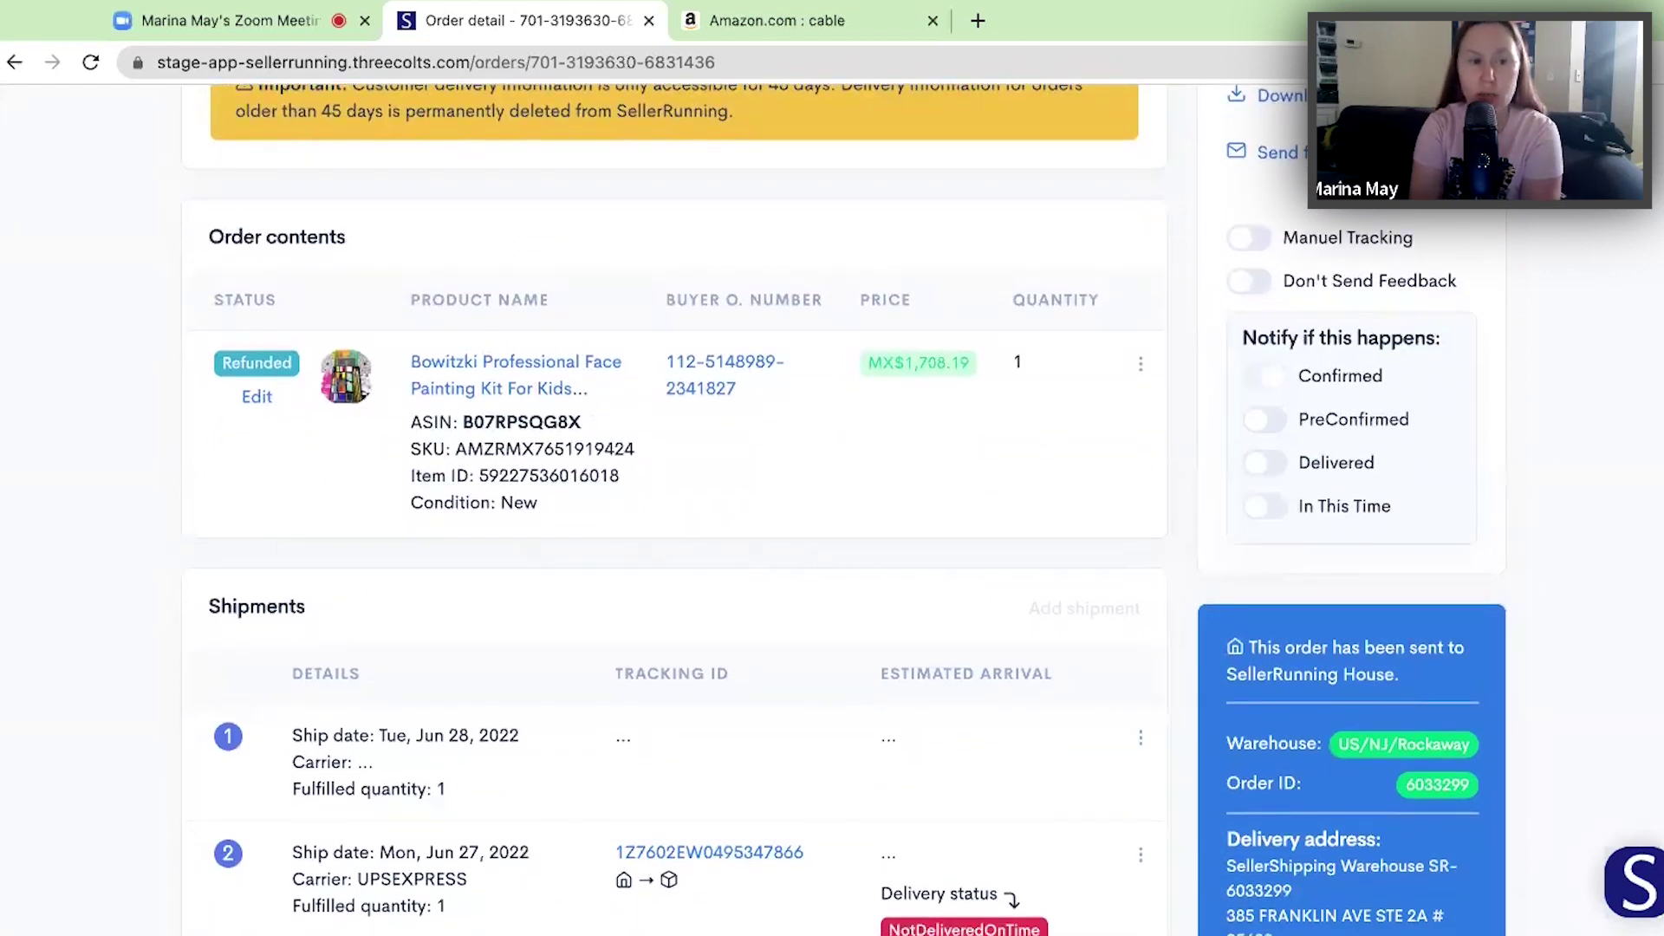
scroll(845, 509, up, 4)
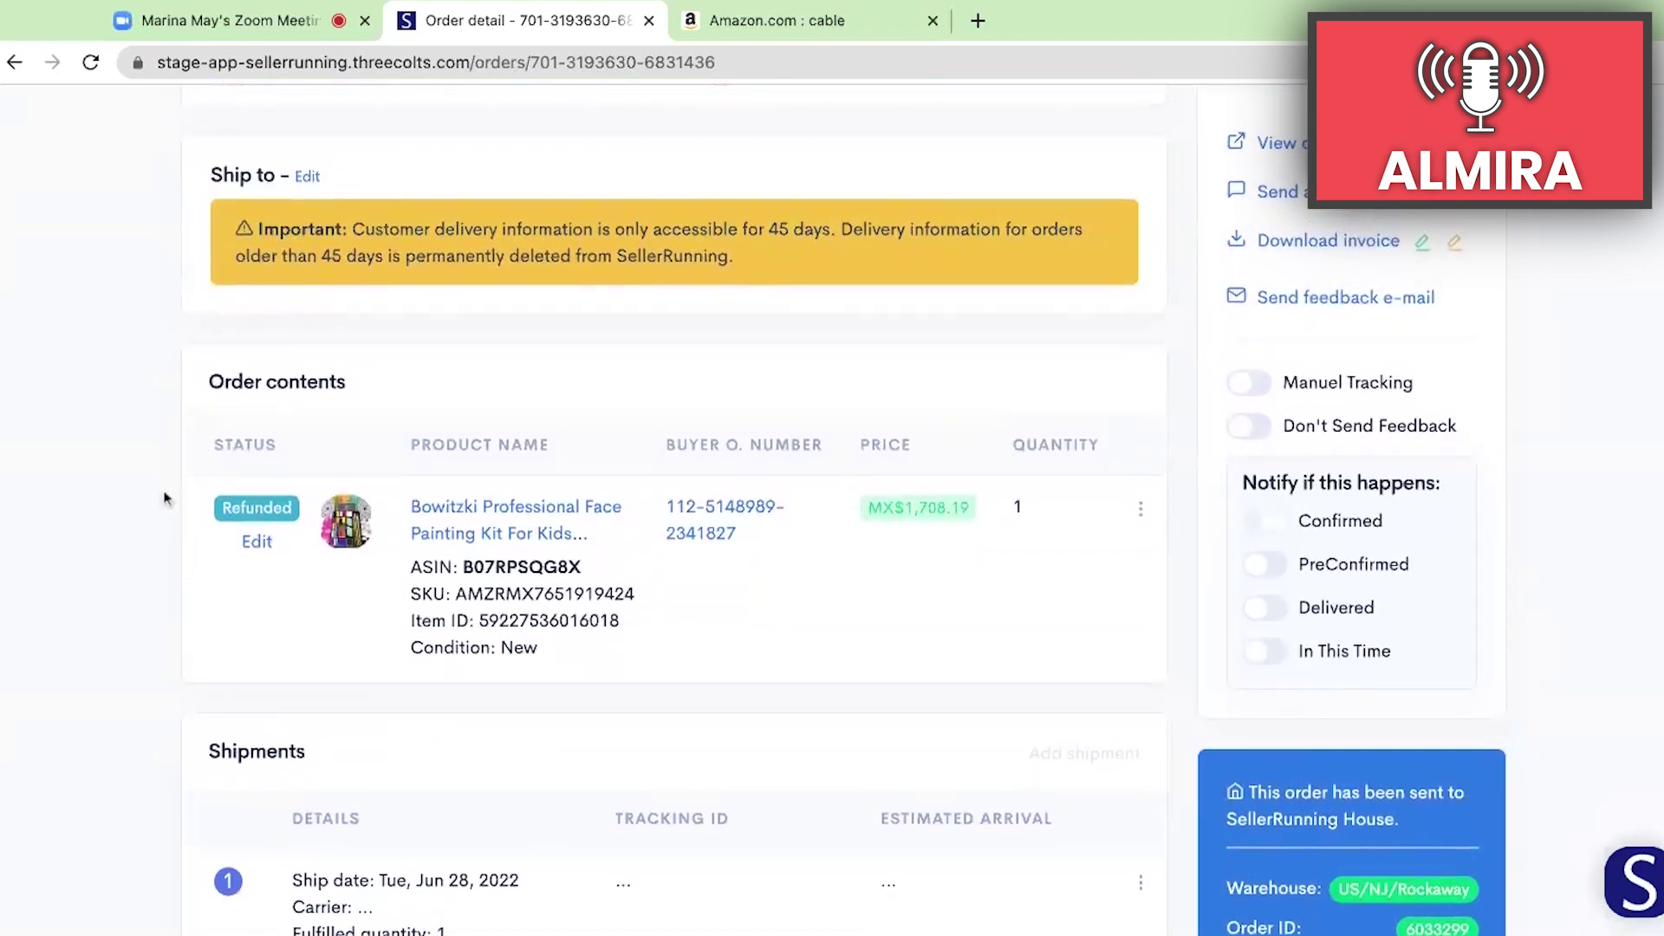
scroll(157, 492, up, 1)
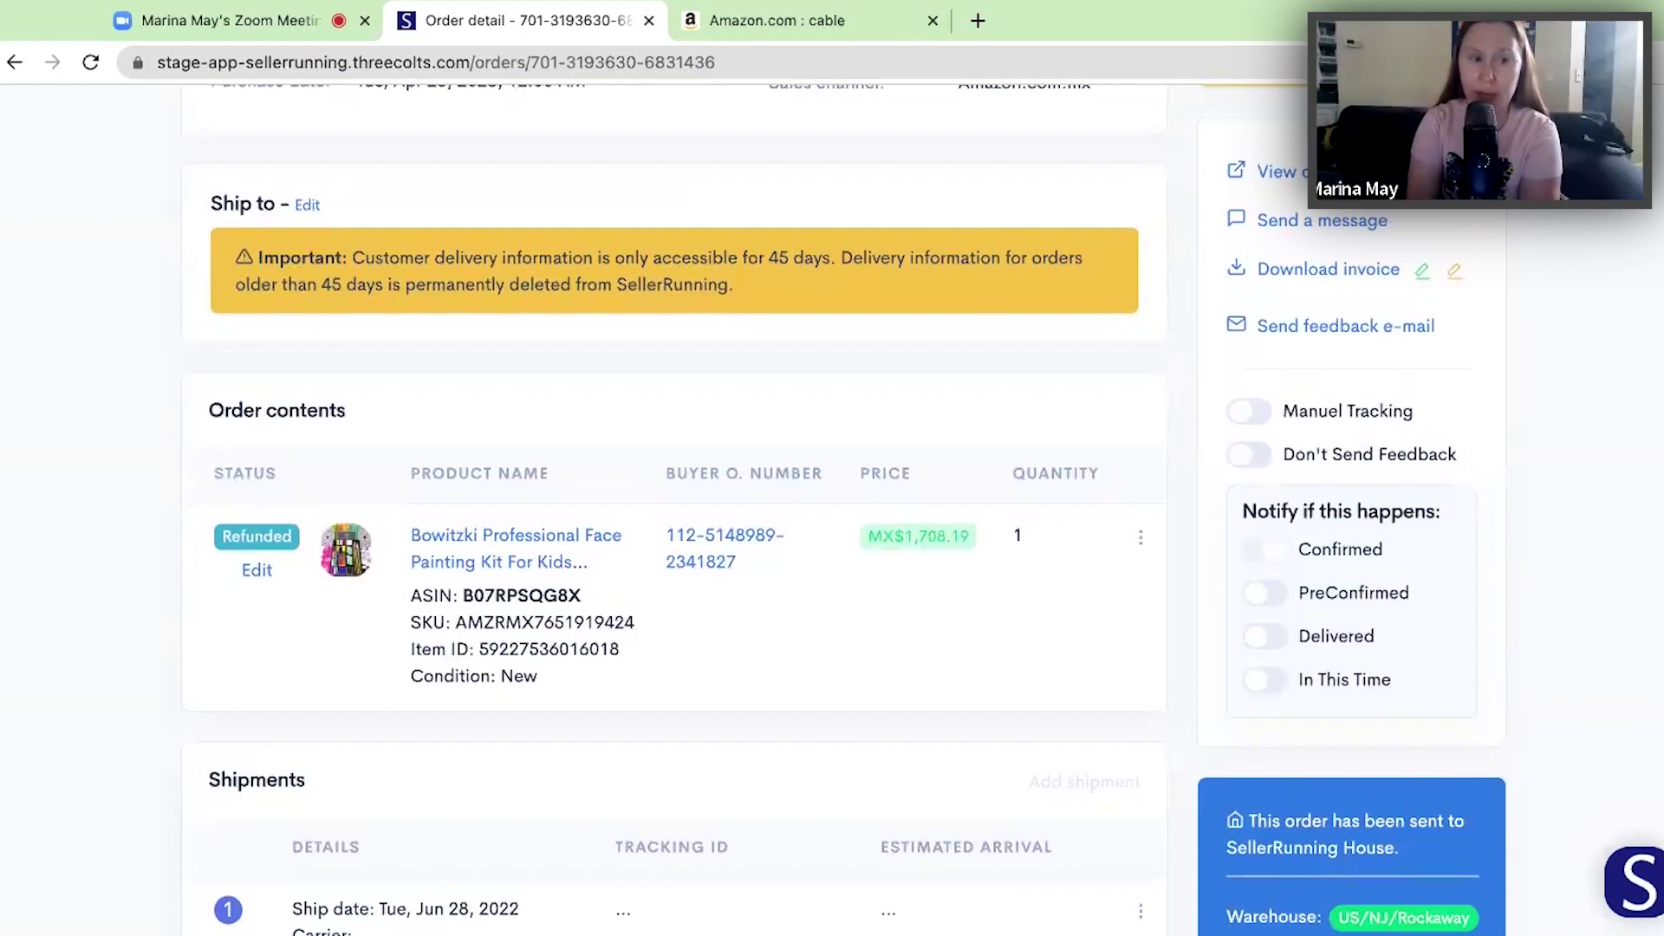
scroll(126, 460, up, 1)
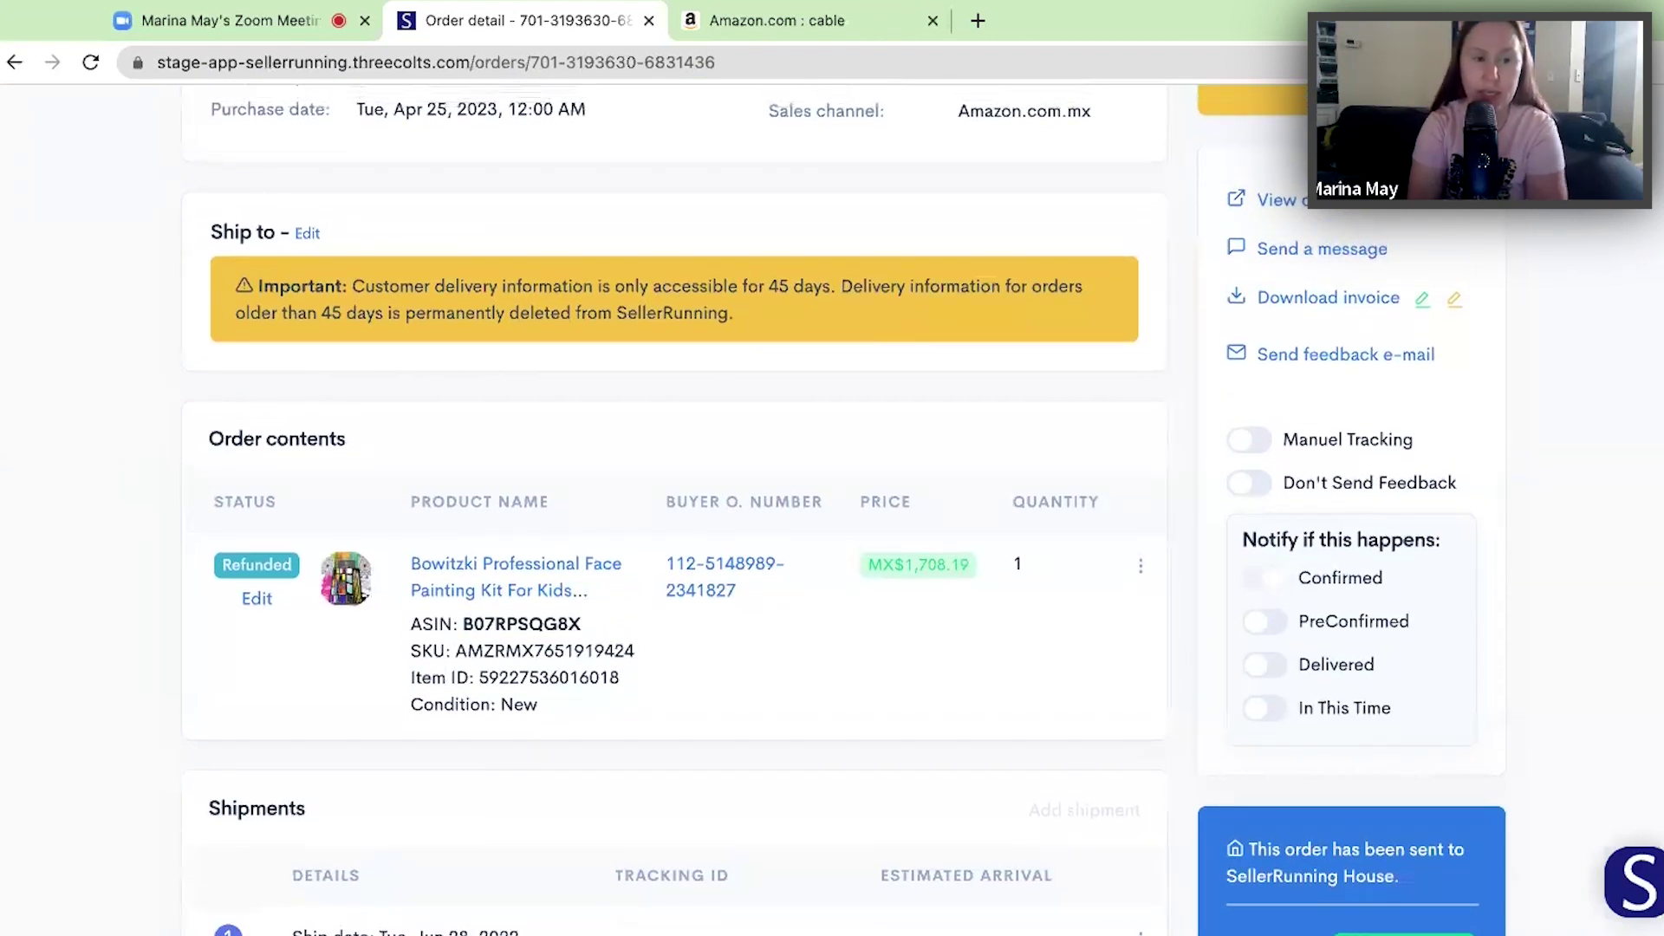
scroll(832, 520, up, 1)
scroll(832, 520, down, 1)
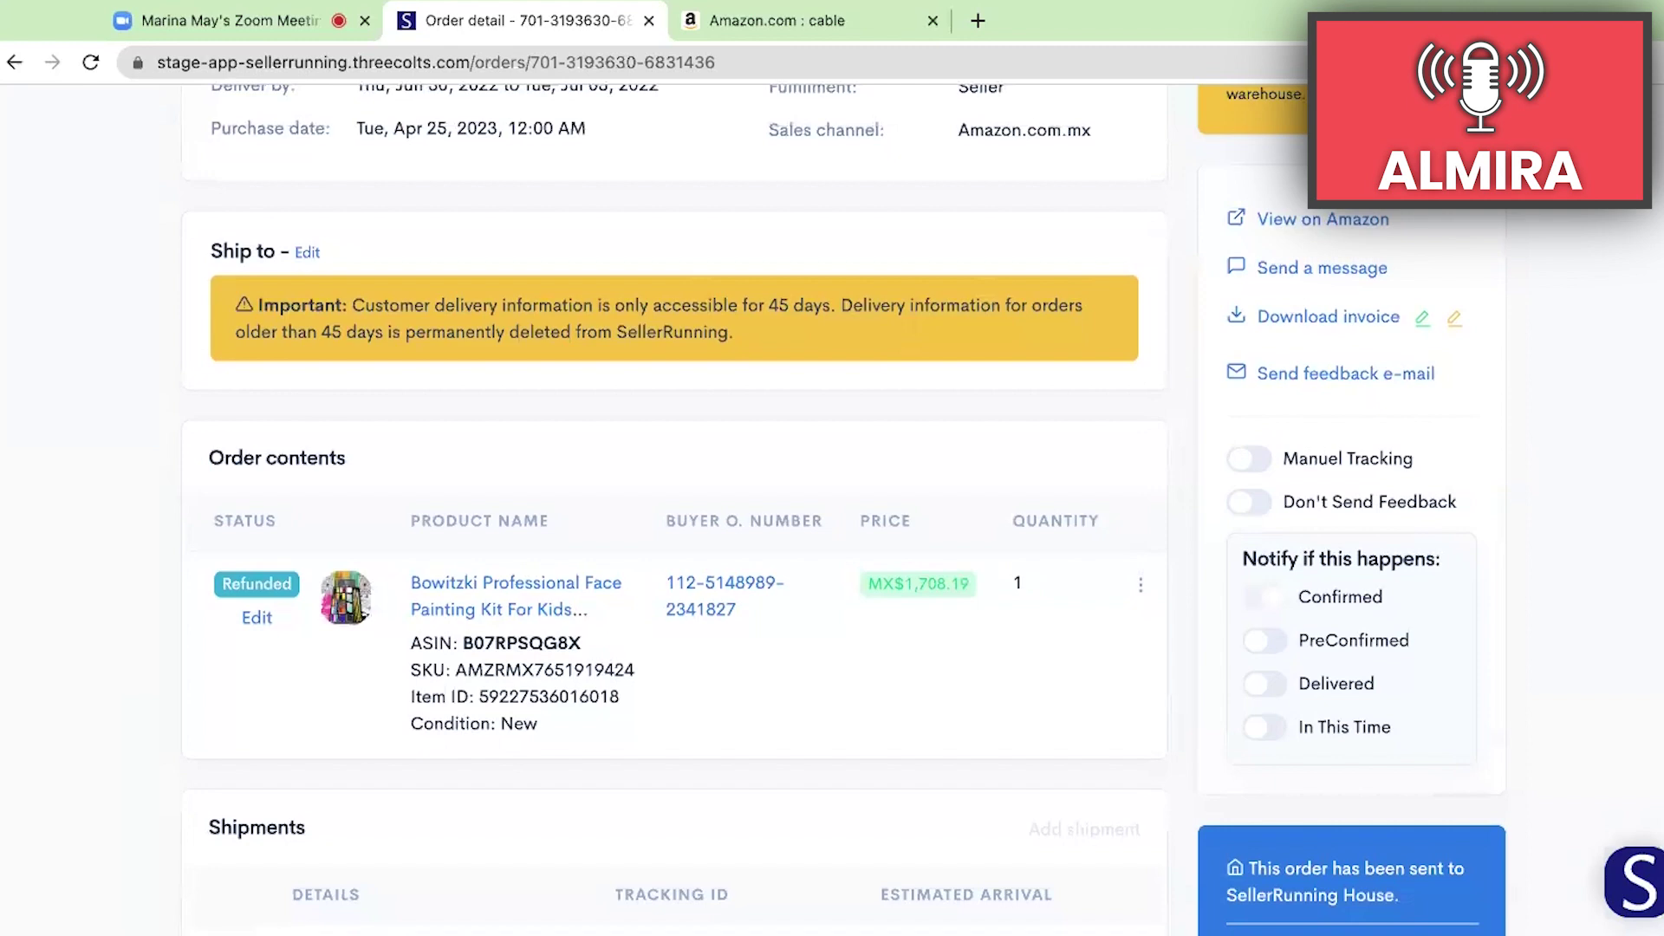
scroll(364, 656, up, 2)
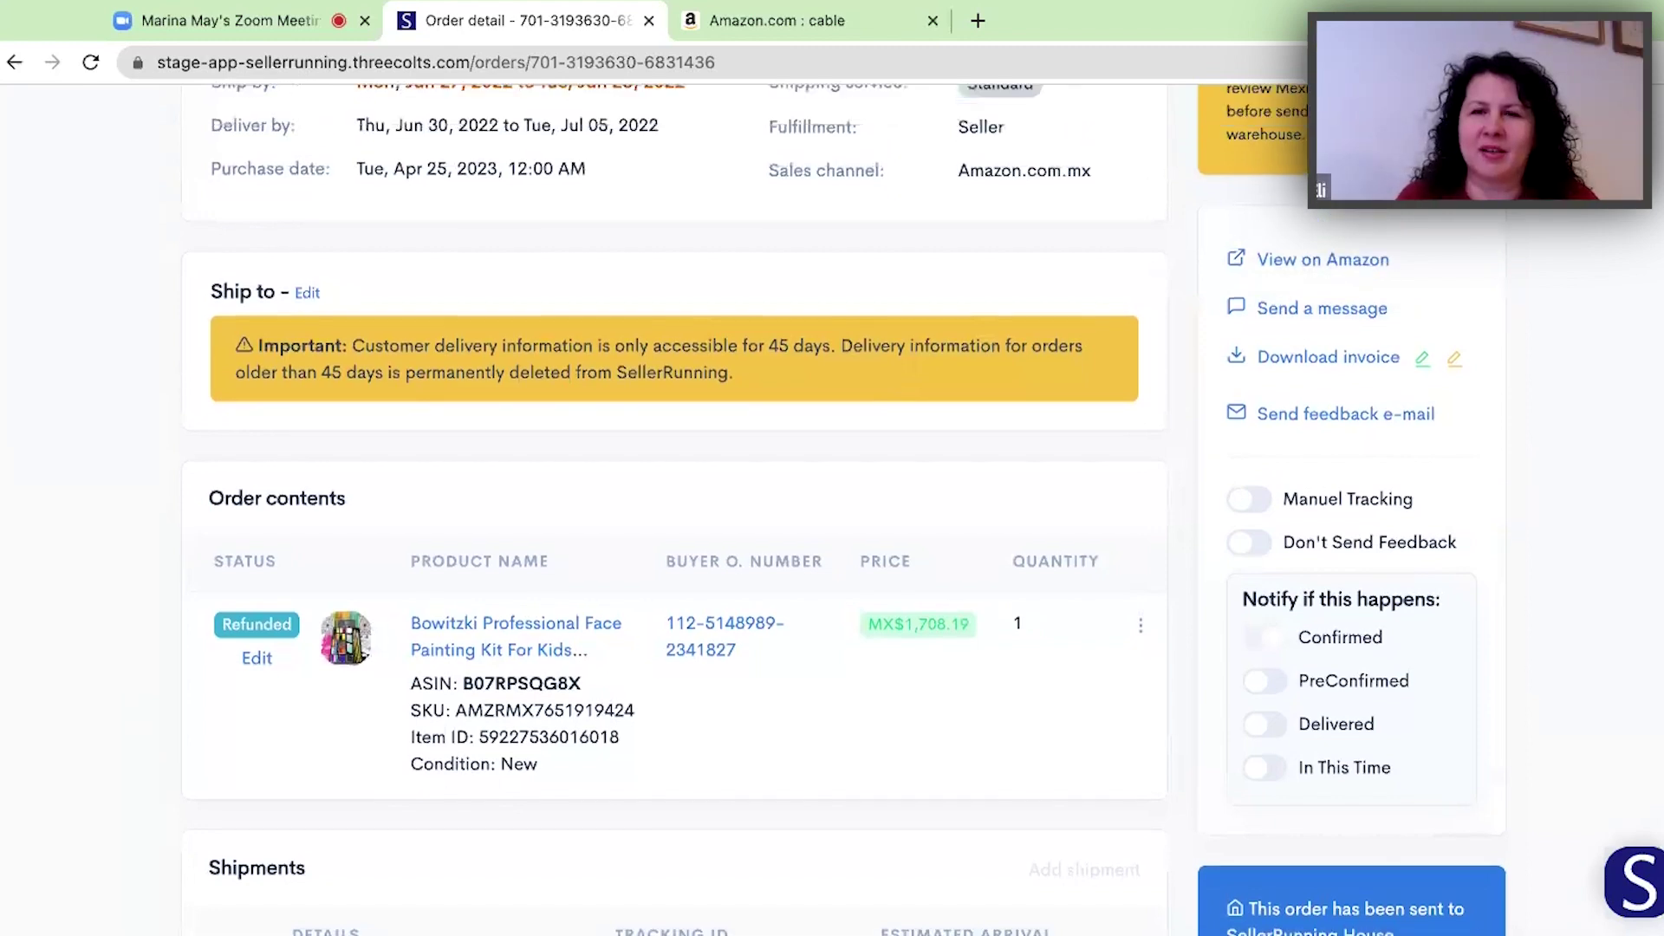
scroll(364, 656, up, 5)
click(15, 61)
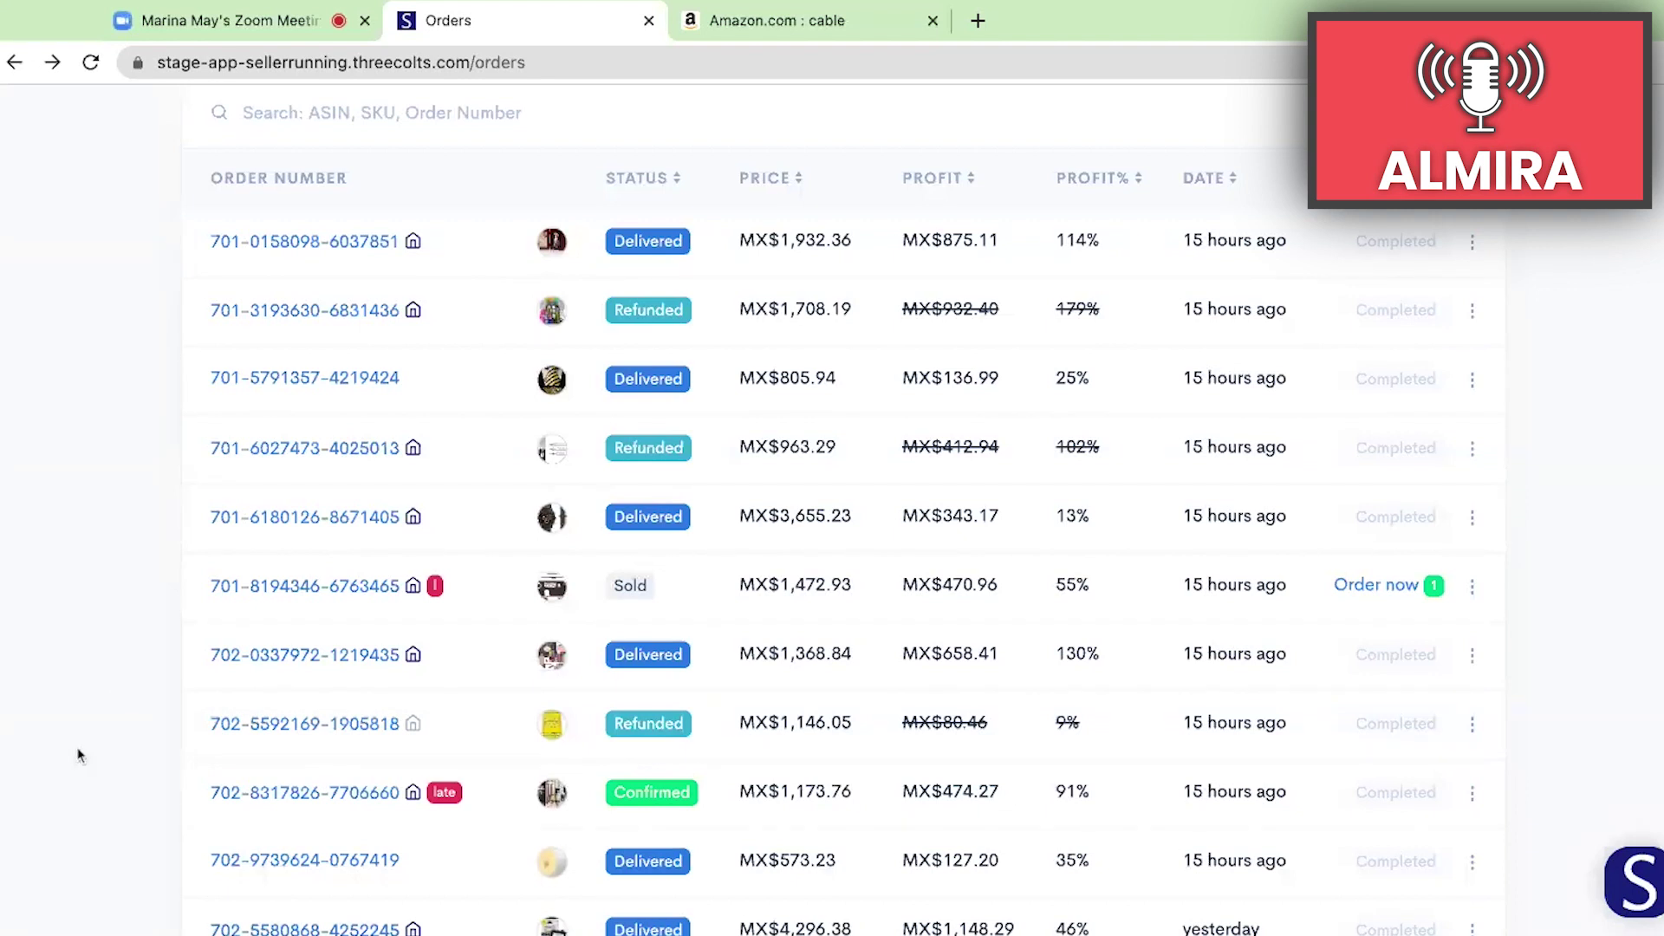
- Check the Zoom meeting and the image of Amazon's Add to Shopping Cart page with the ordering extension, and return to the Orders list
click(234, 20)
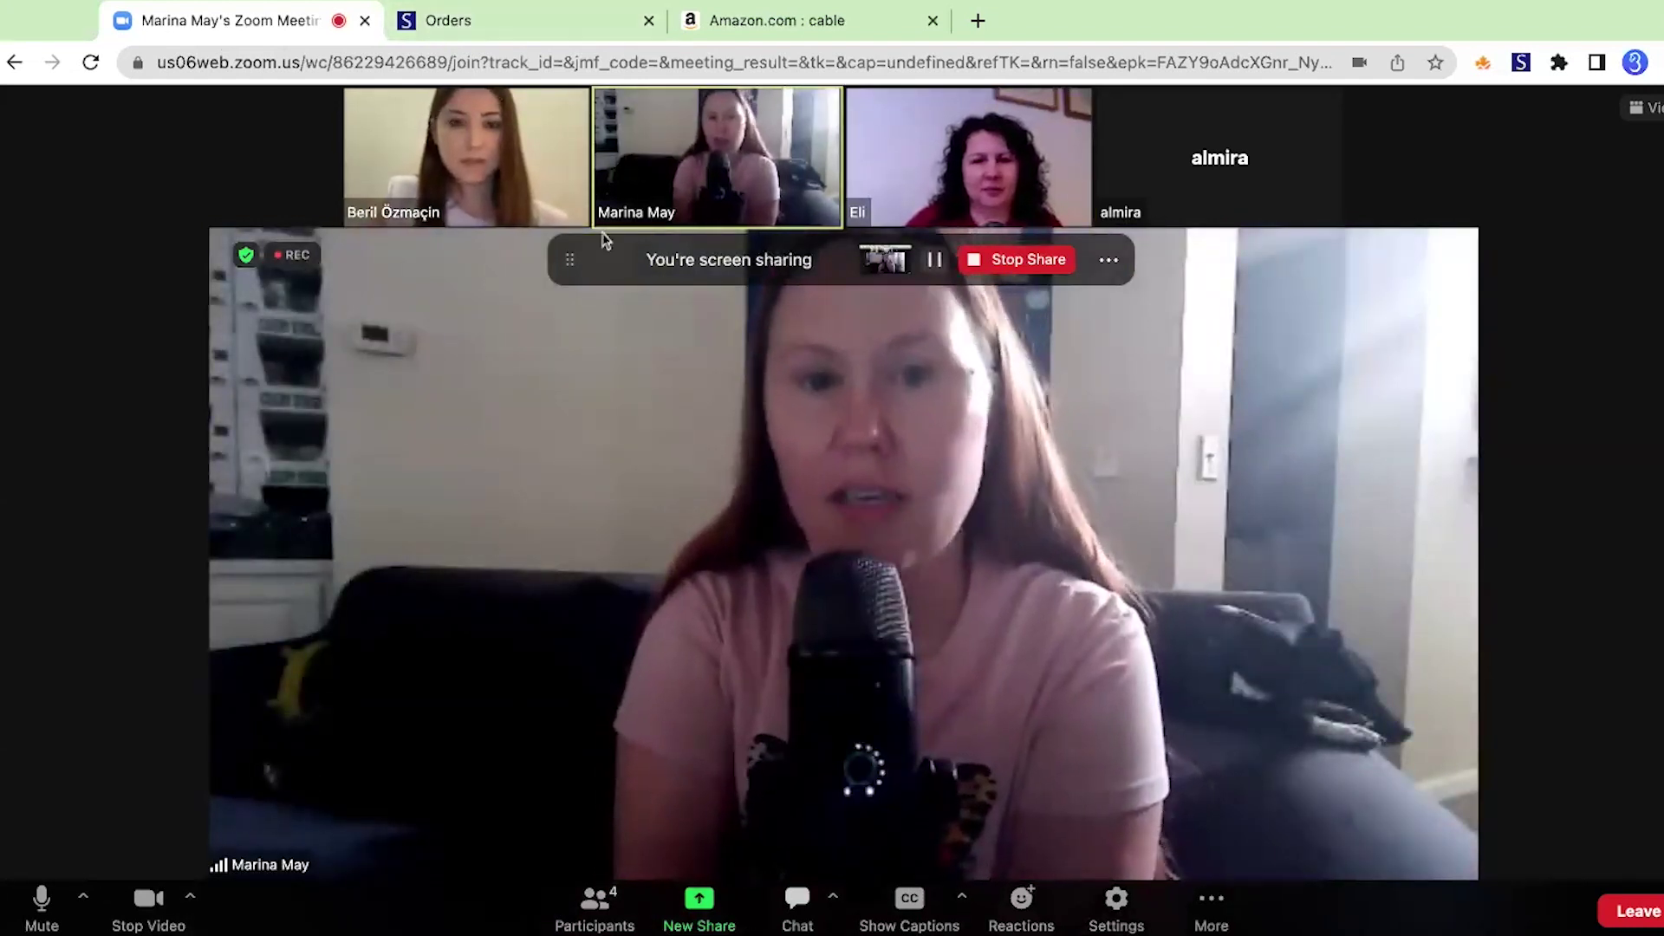
click(529, 26)
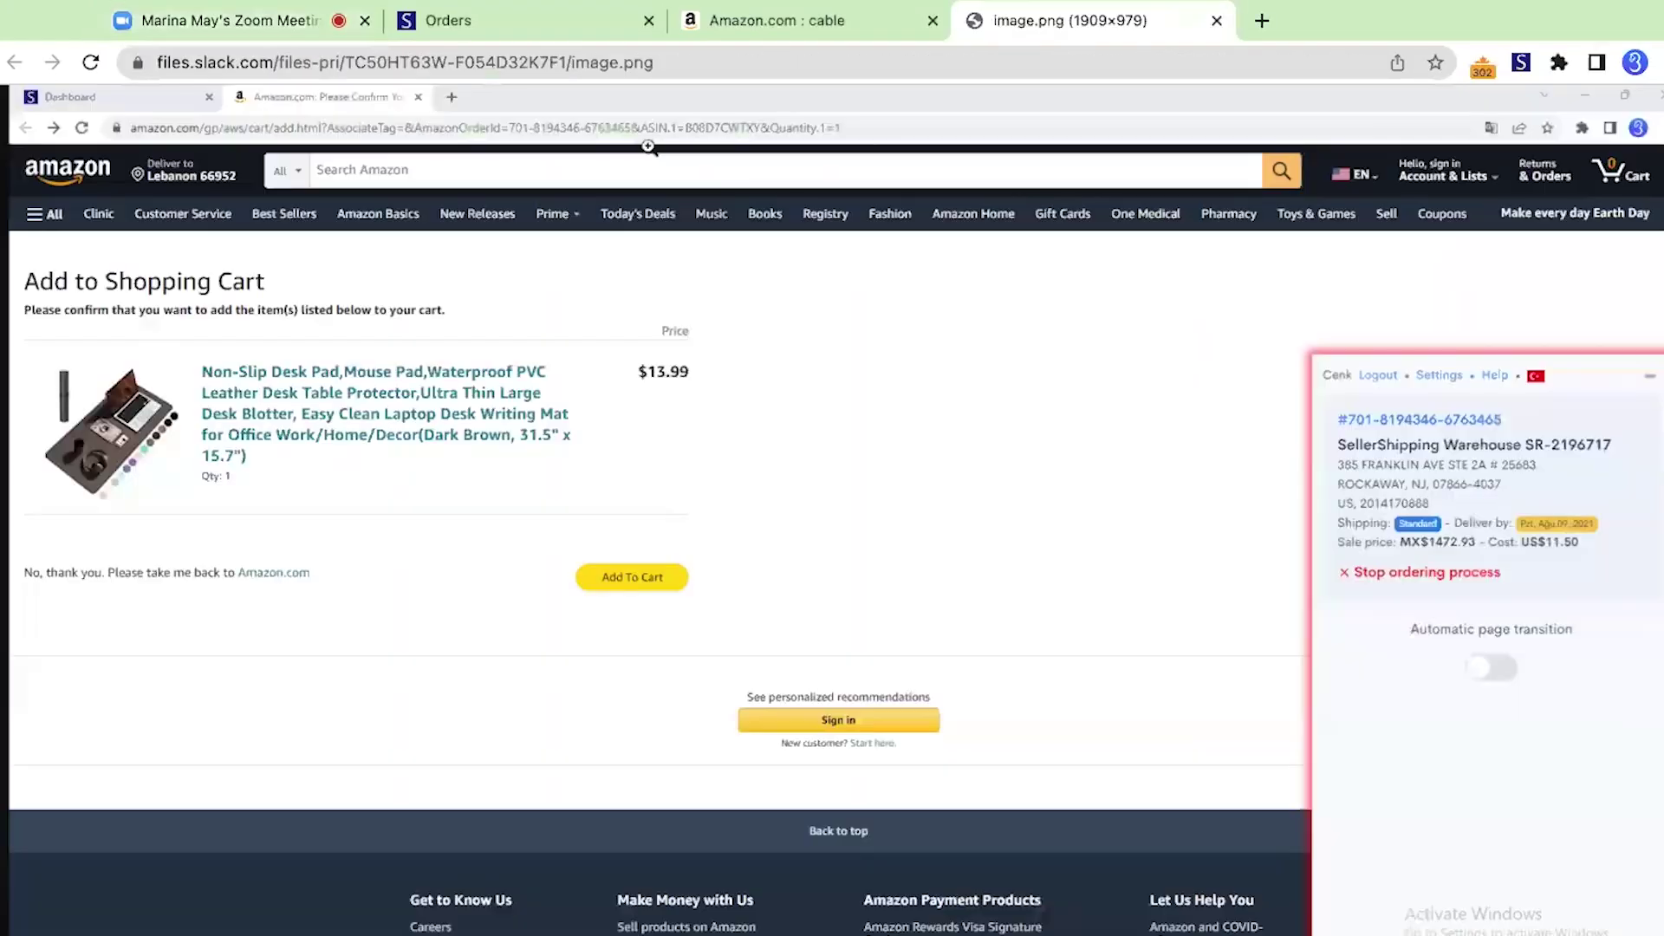
click(230, 20)
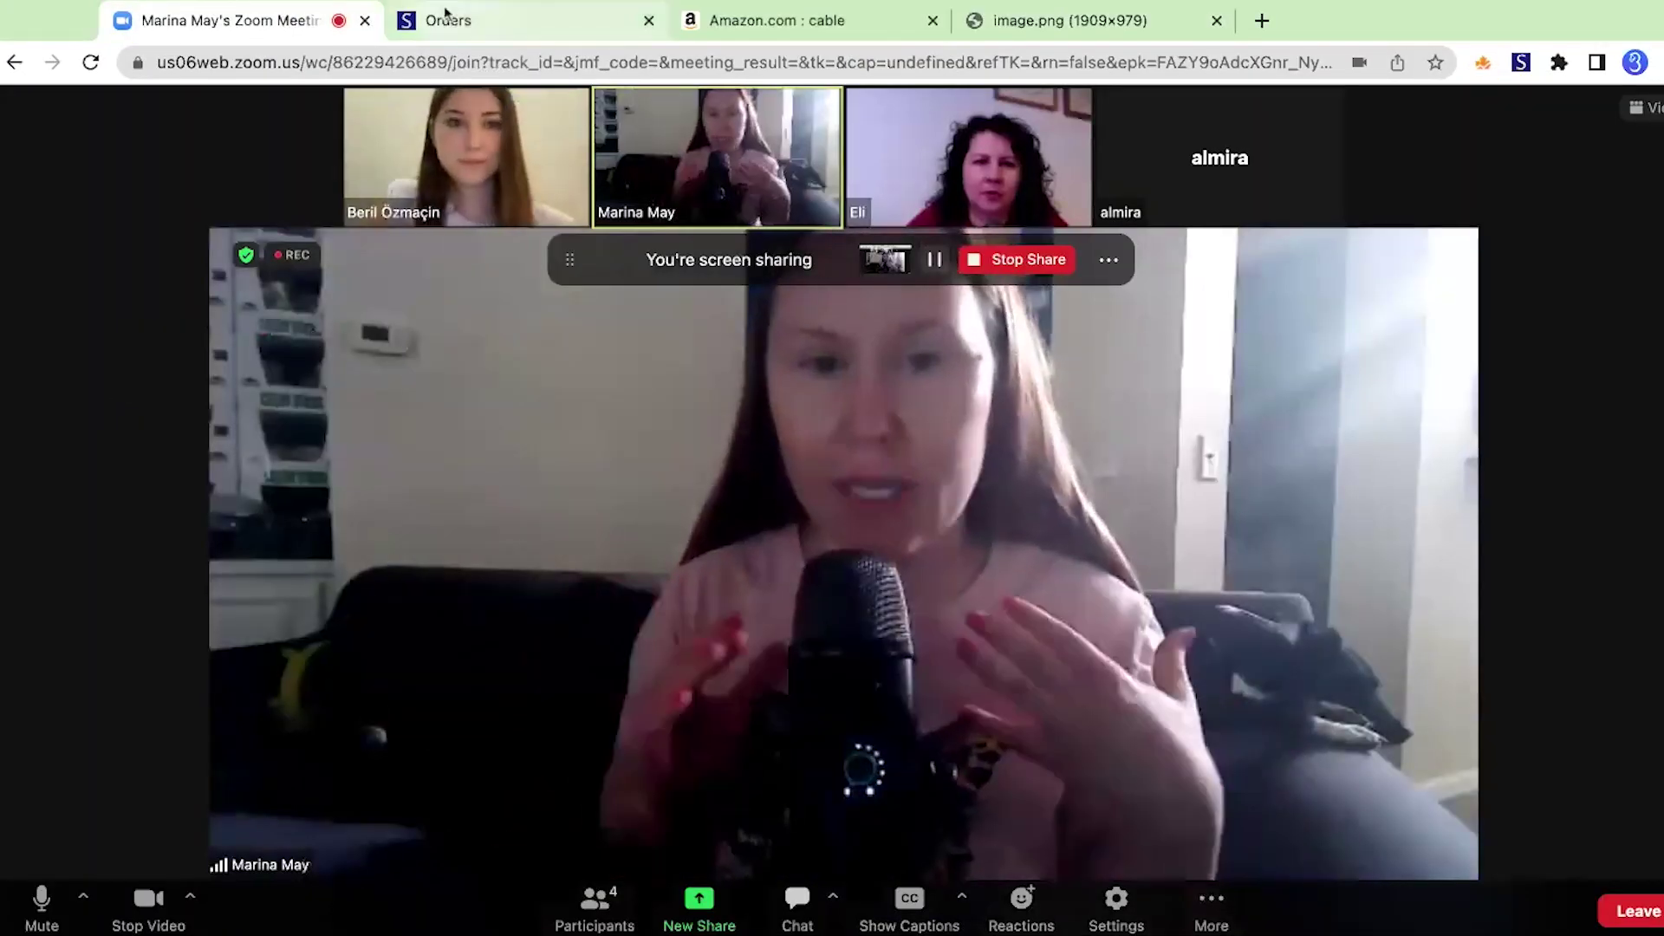
key(ctrl+Tab)
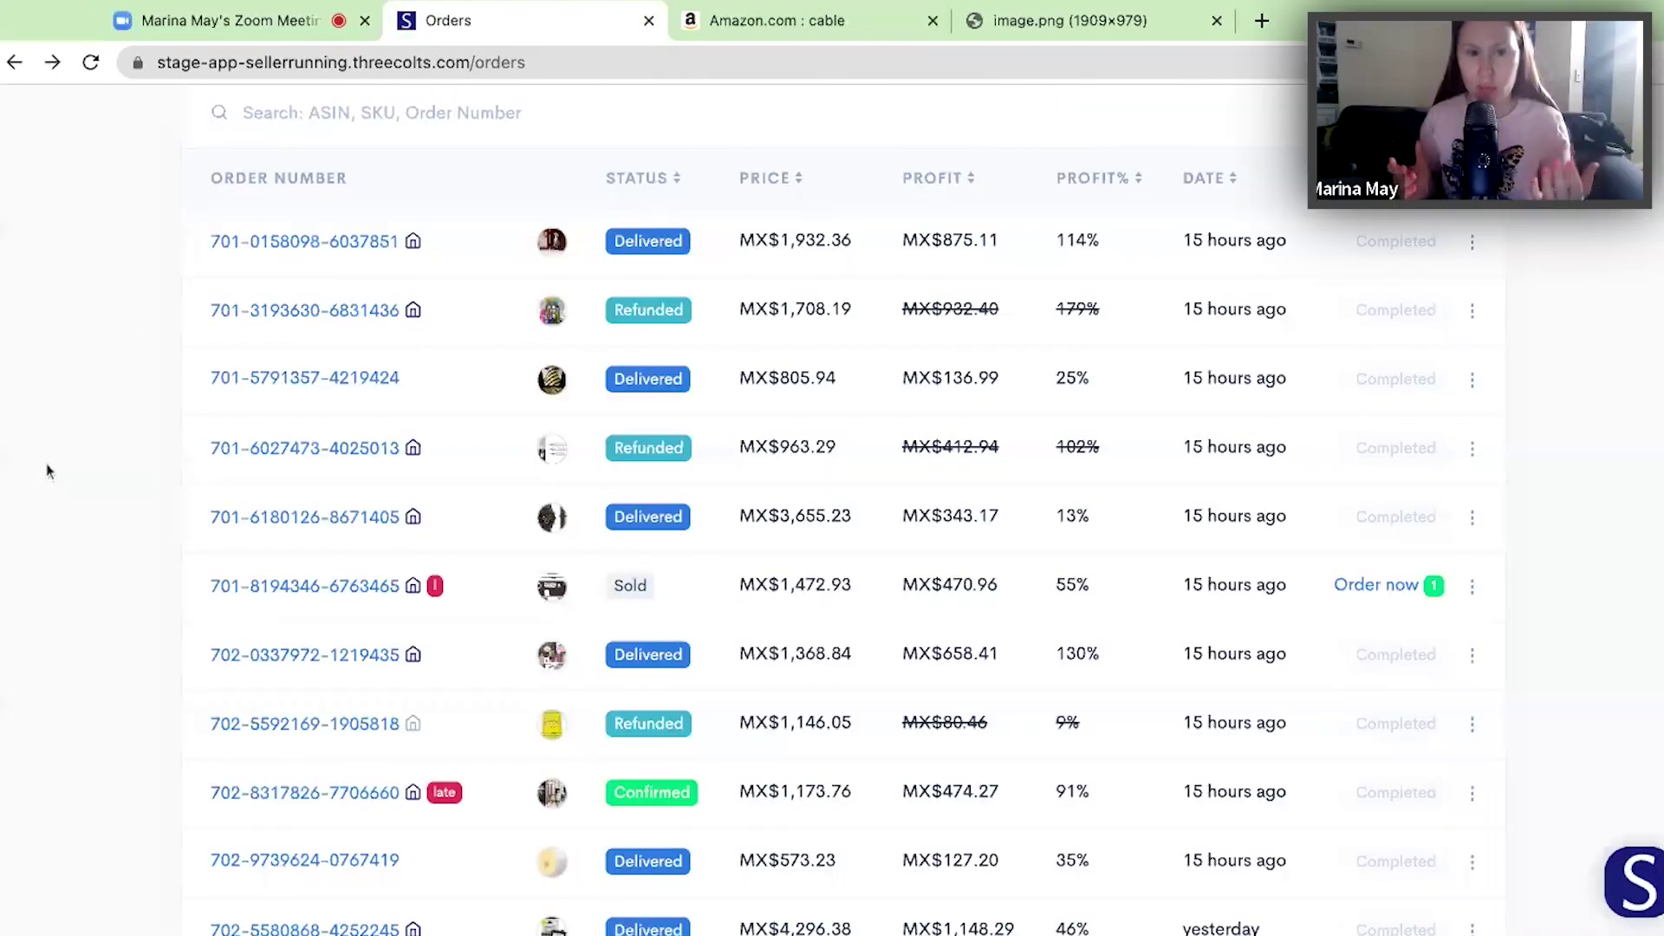